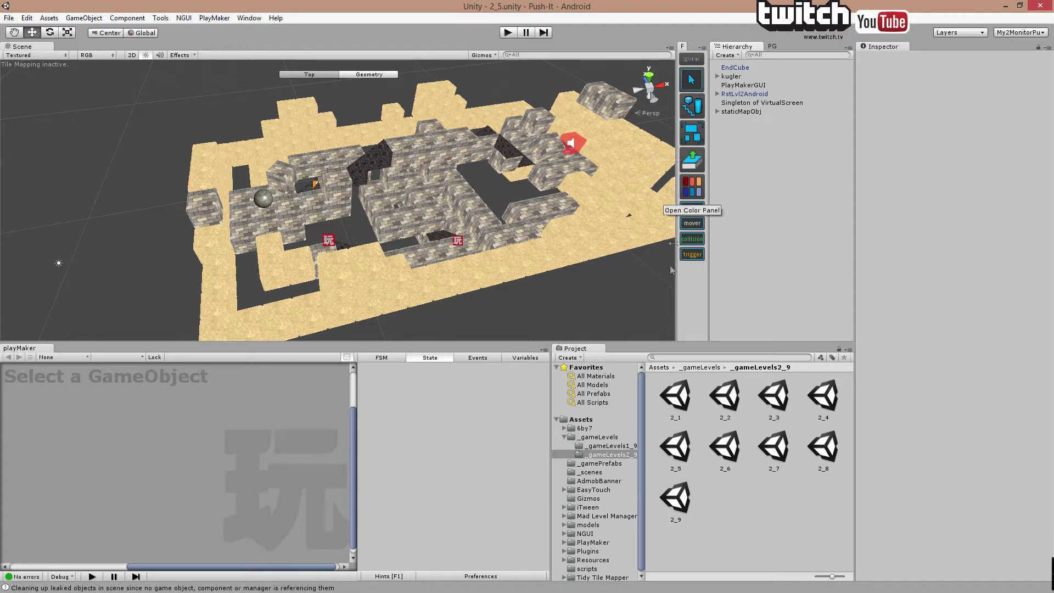
Check the ProGrids options and examine the stone walls, dark ramps and openings of level 2_5 from several distances and angles
{"action": "left_click", "coordinate": [773, 47]}
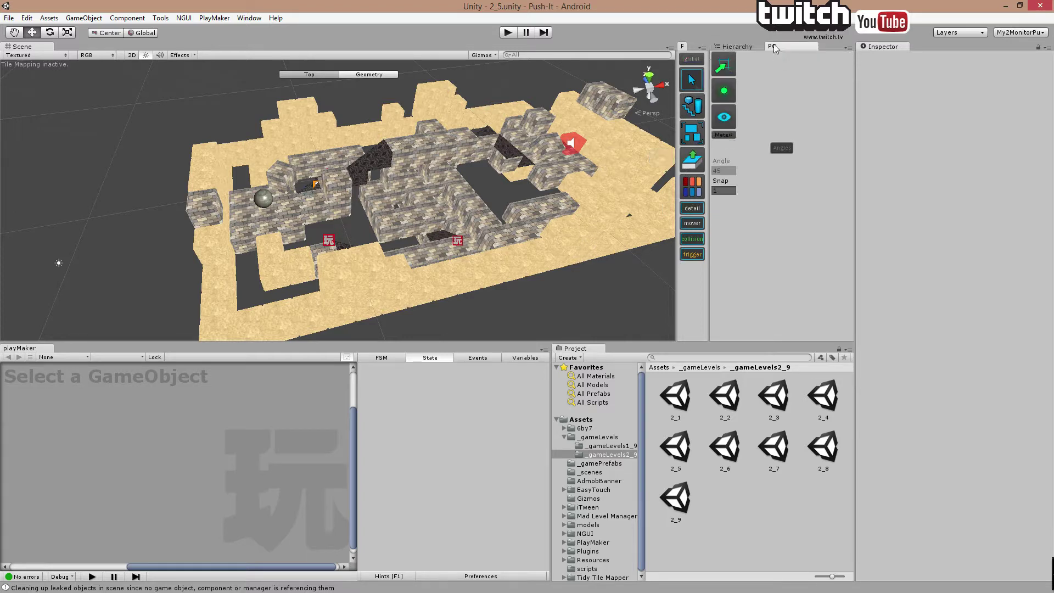
{"action": "left_click", "coordinate": [730, 47]}
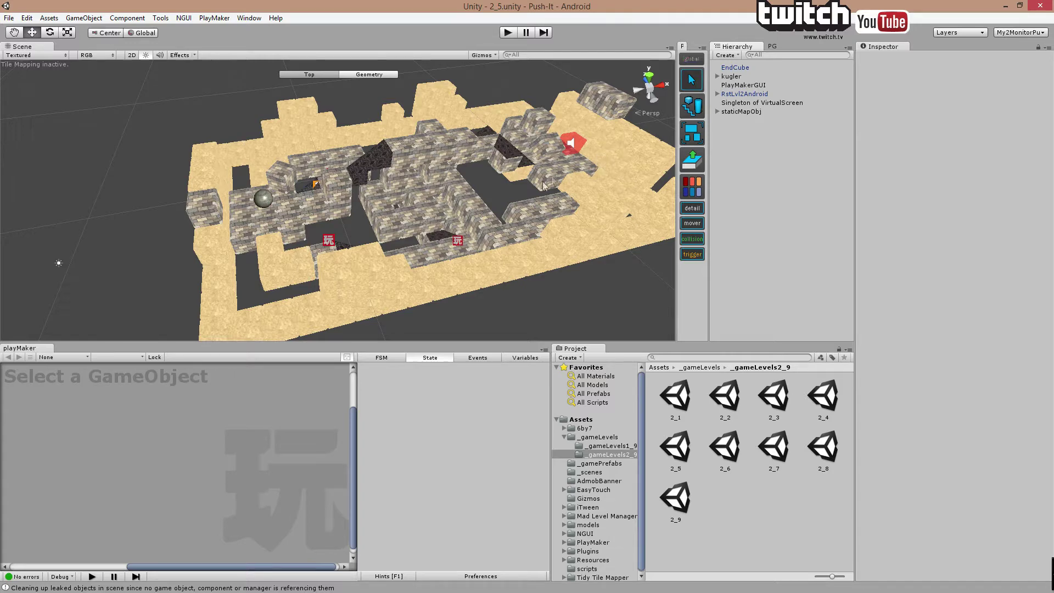
{"action": "middle_click_drag", "start_coordinate": [508, 193], "coordinate": [516, 200]}
{"action": "scroll", "coordinate": [516, 199], "scroll_direction": "up", "scroll_amount": 8}
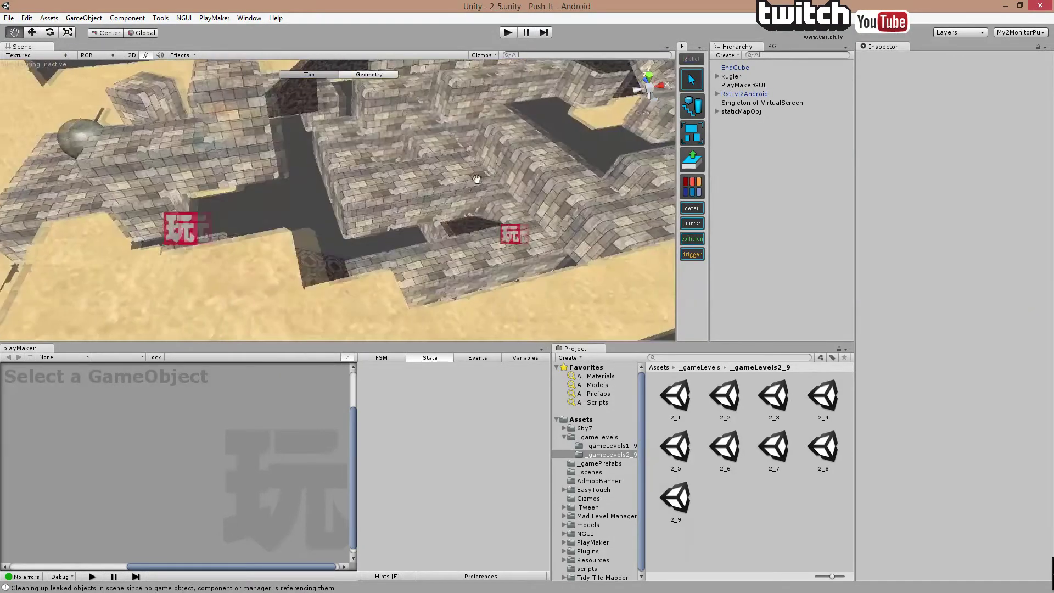
{"action": "scroll", "coordinate": [451, 191], "scroll_direction": "down", "scroll_amount": 10}
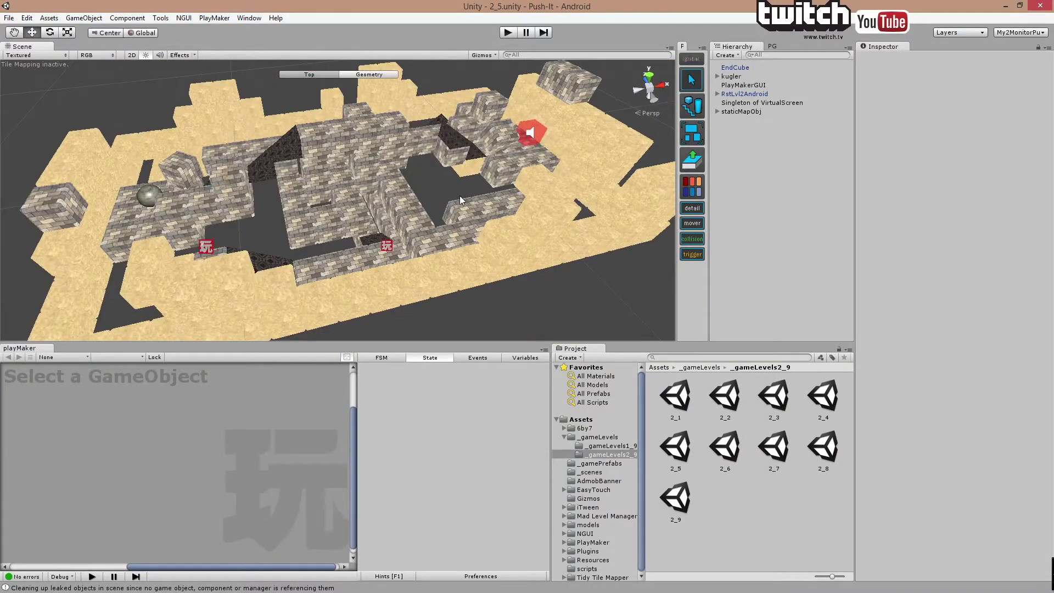
{"action": "scroll", "coordinate": [440, 184], "scroll_direction": "up", "scroll_amount": 5}
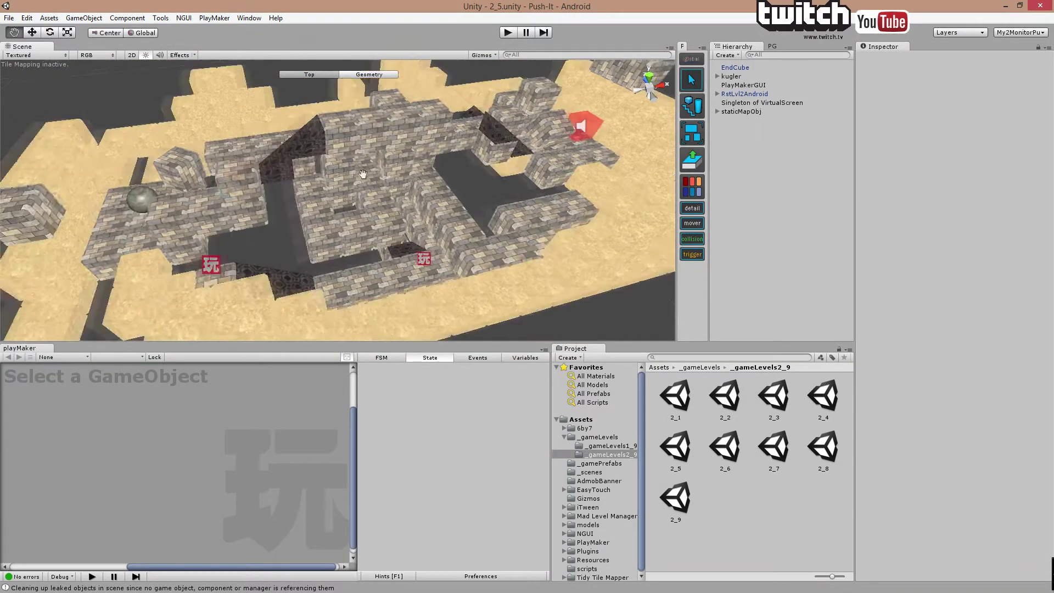
{"action": "scroll", "coordinate": [369, 176], "scroll_direction": "up", "scroll_amount": 6}
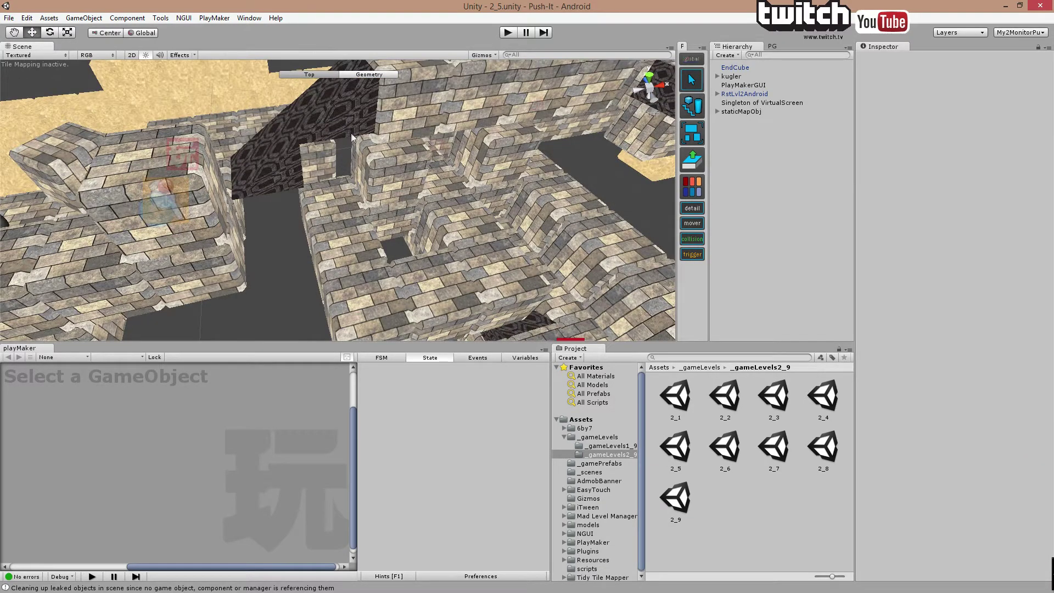
{"action": "middle_click_drag", "start_coordinate": [327, 154], "coordinate": [352, 166]}
{"action": "scroll", "coordinate": [423, 182], "scroll_direction": "up", "scroll_amount": 3}
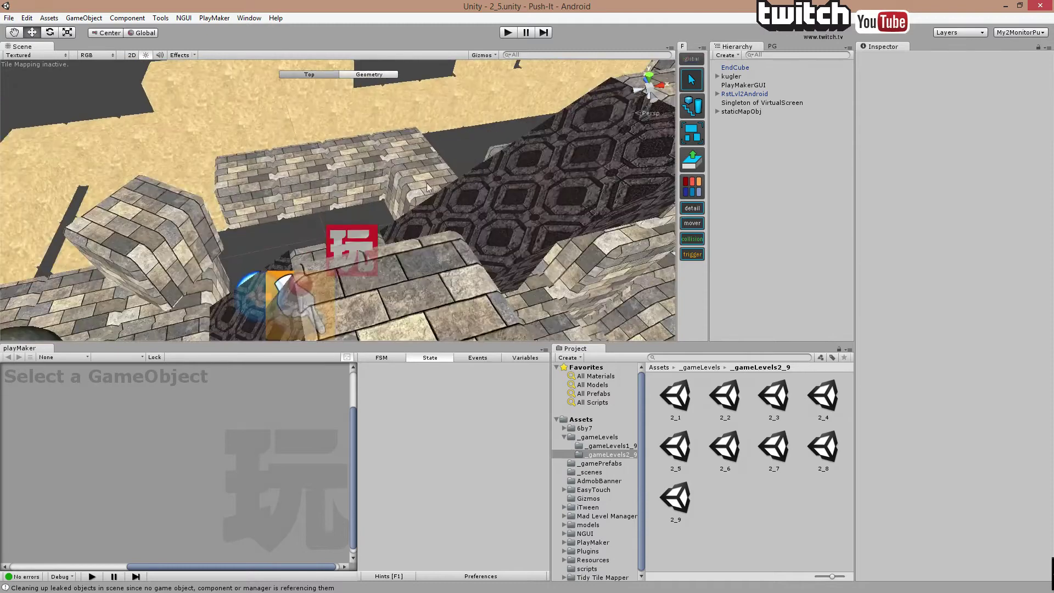
{"action": "middle_click_drag", "start_coordinate": [448, 185], "coordinate": [413, 172]}
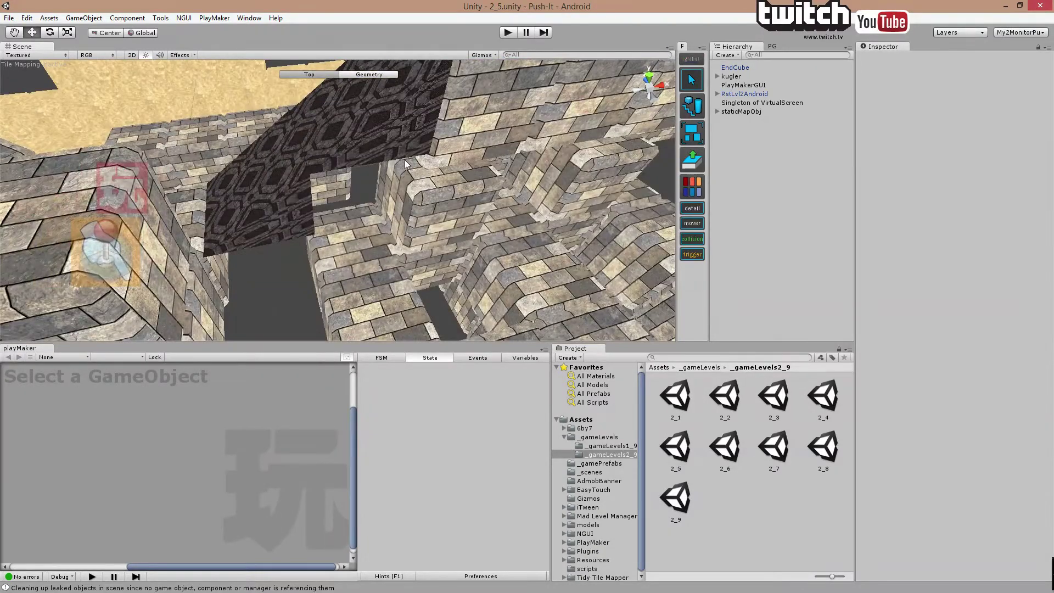
{"action": "scroll", "coordinate": [403, 162], "scroll_direction": "down", "scroll_amount": 5}
{"action": "middle_click_drag", "start_coordinate": [421, 172], "coordinate": [409, 159]}
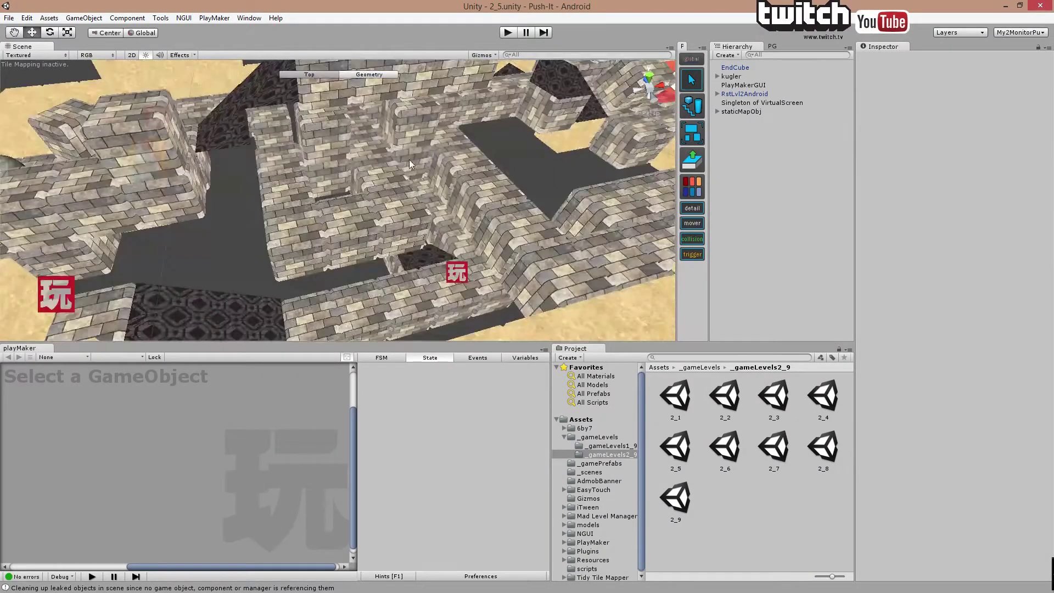
{"action": "middle_click_drag", "start_coordinate": [323, 153], "coordinate": [377, 165]}
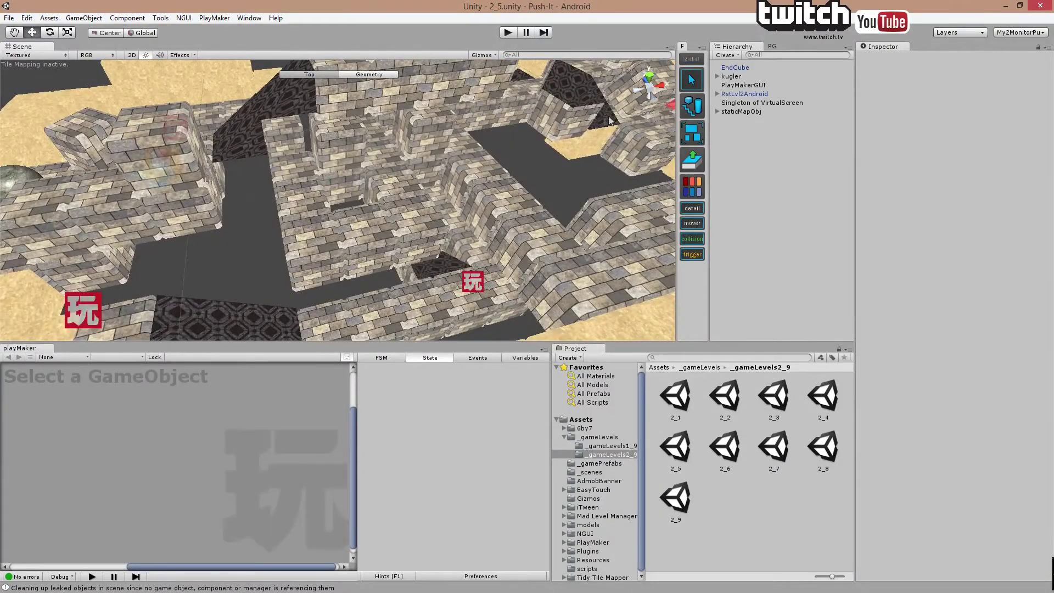
{"action": "middle_click_drag", "start_coordinate": [571, 132], "coordinate": [581, 146]}
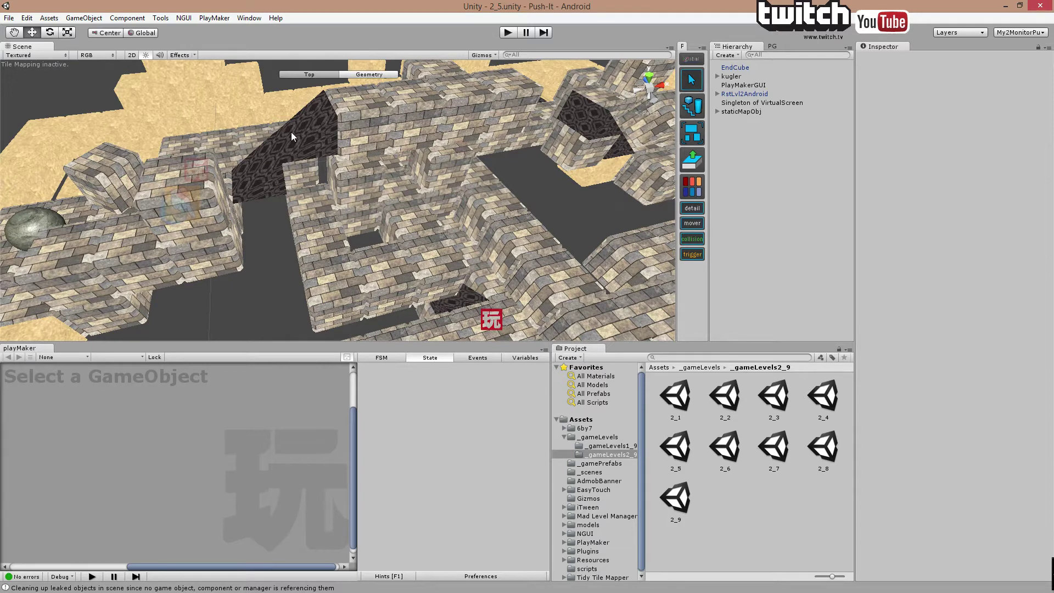
{"action": "mouse_move", "coordinate": [257, 168]}
{"action": "middle_mouse_down"}
{"action": "mouse_move", "coordinate": [242, 154]}
{"action": "mouse_move", "coordinate": [267, 179]}
{"action": "middle_mouse_up"}
{"action": "scroll", "coordinate": [247, 154], "scroll_direction": "down", "scroll_amount": 2}
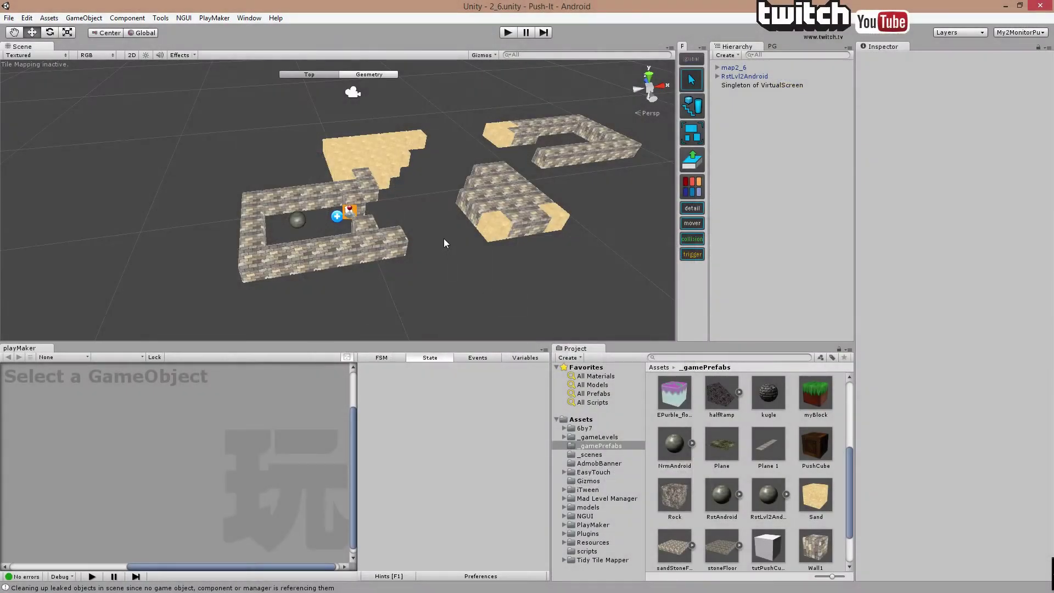
Look over the level 2_6 layout, inspect the RstLvl2Android object's transform, and check the ProGrids options
{"action": "middle_click_drag", "start_coordinate": [443, 238], "coordinate": [457, 244]}
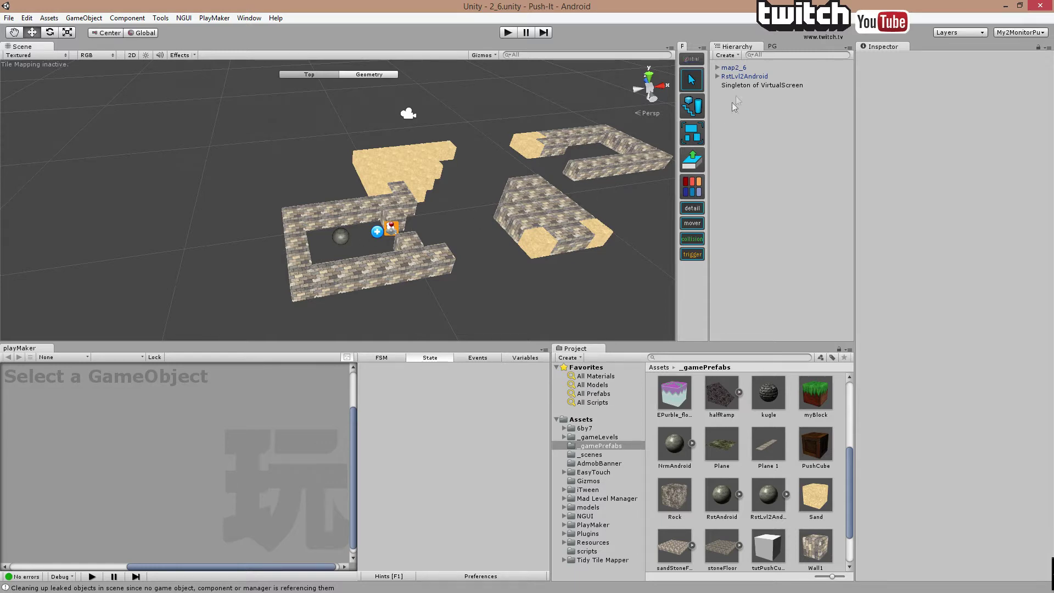
{"action": "left_click", "coordinate": [737, 77]}
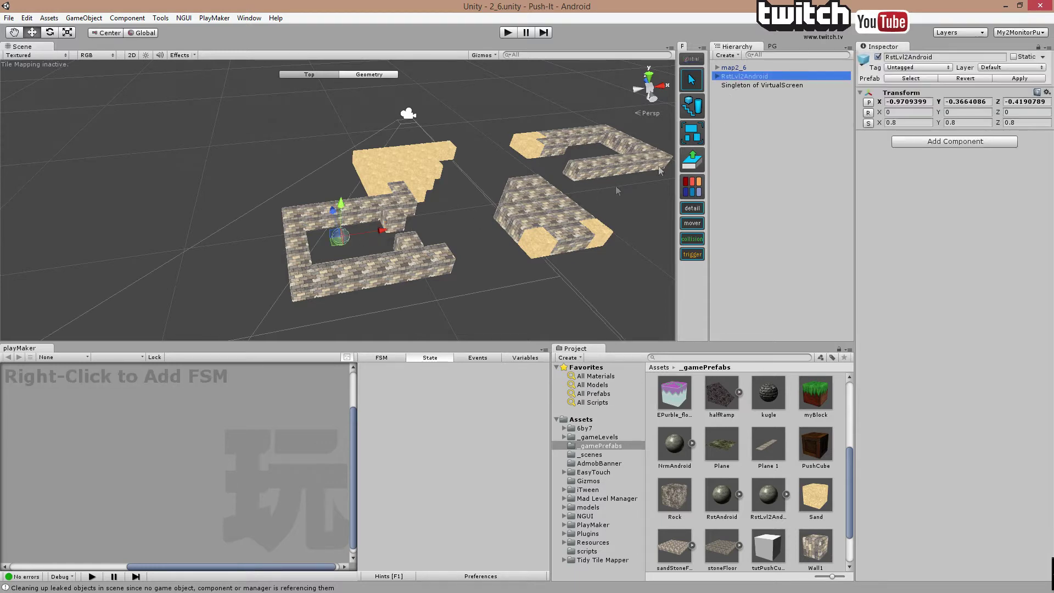
{"action": "left_click", "coordinate": [478, 264]}
{"action": "middle_click_drag", "start_coordinate": [494, 259], "coordinate": [494, 242]}
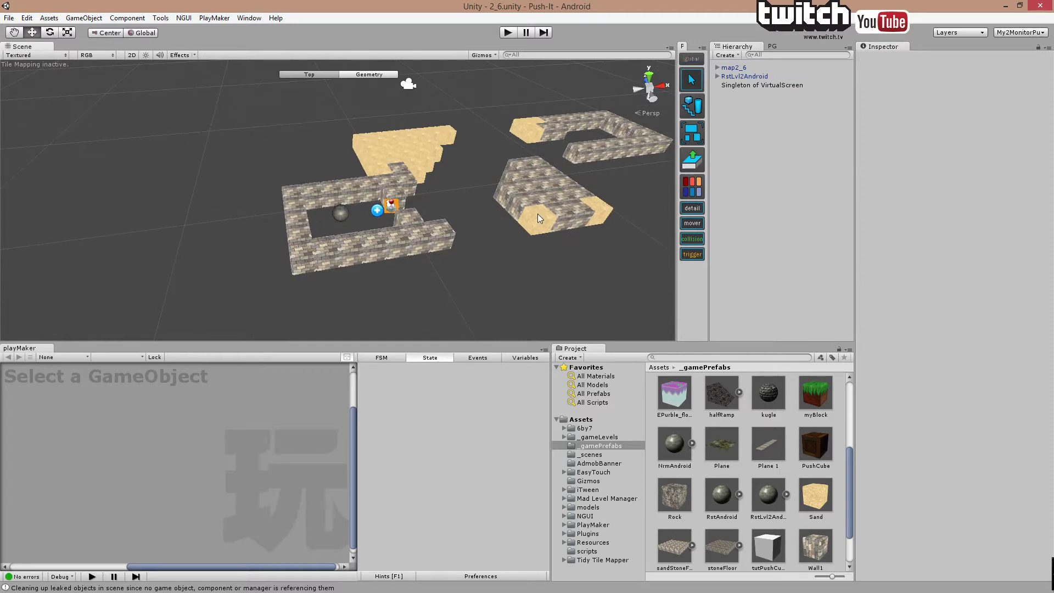
{"action": "left_click", "coordinate": [772, 46]}
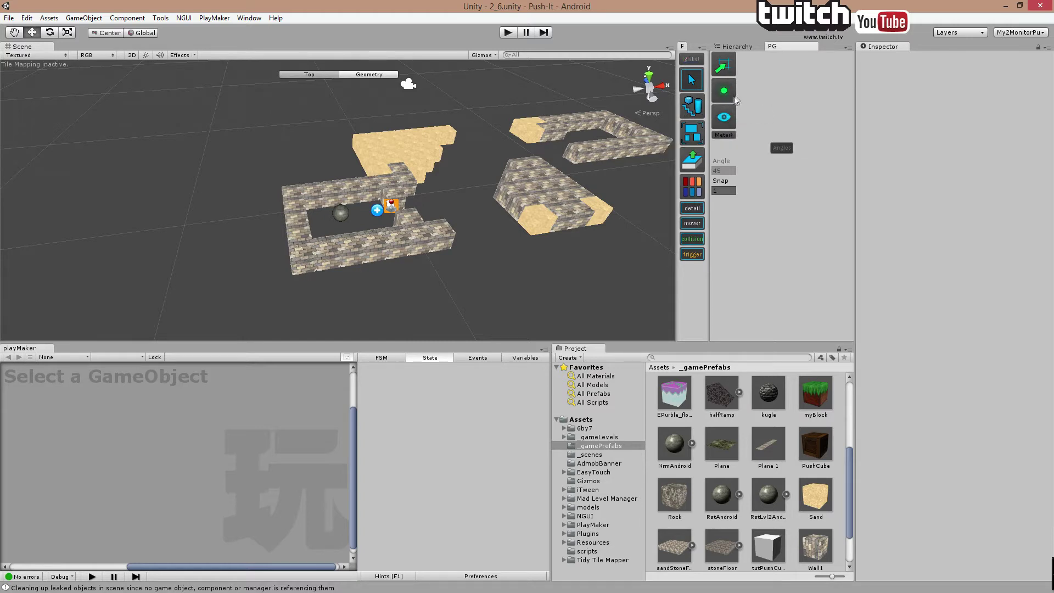
{"action": "left_click", "coordinate": [747, 49]}
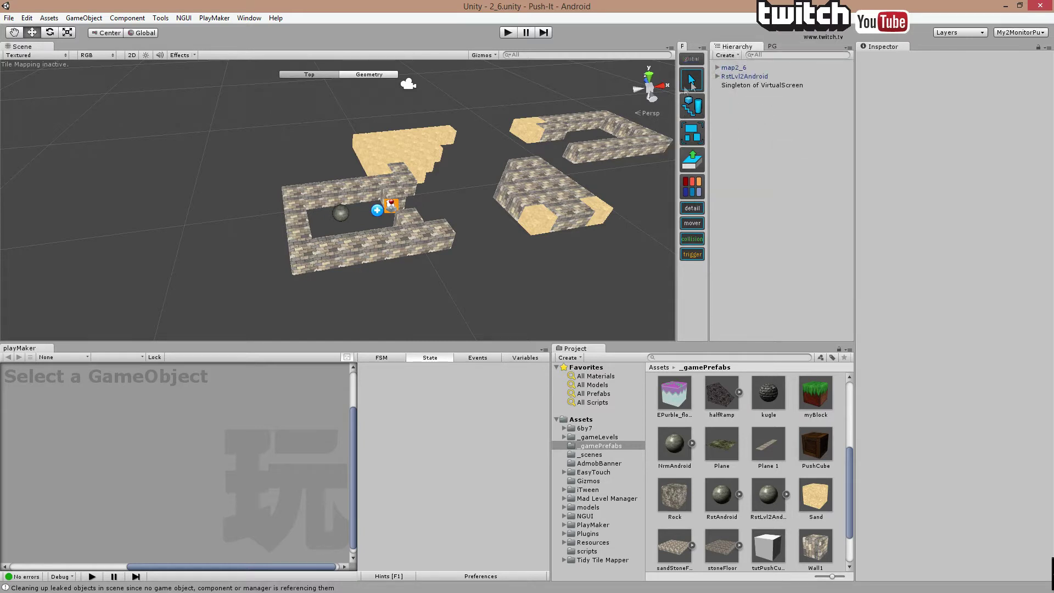
Try moving map2_6 along its Z and X axes with grid snapping, and clear the selection
{"action": "left_click", "coordinate": [734, 67]}
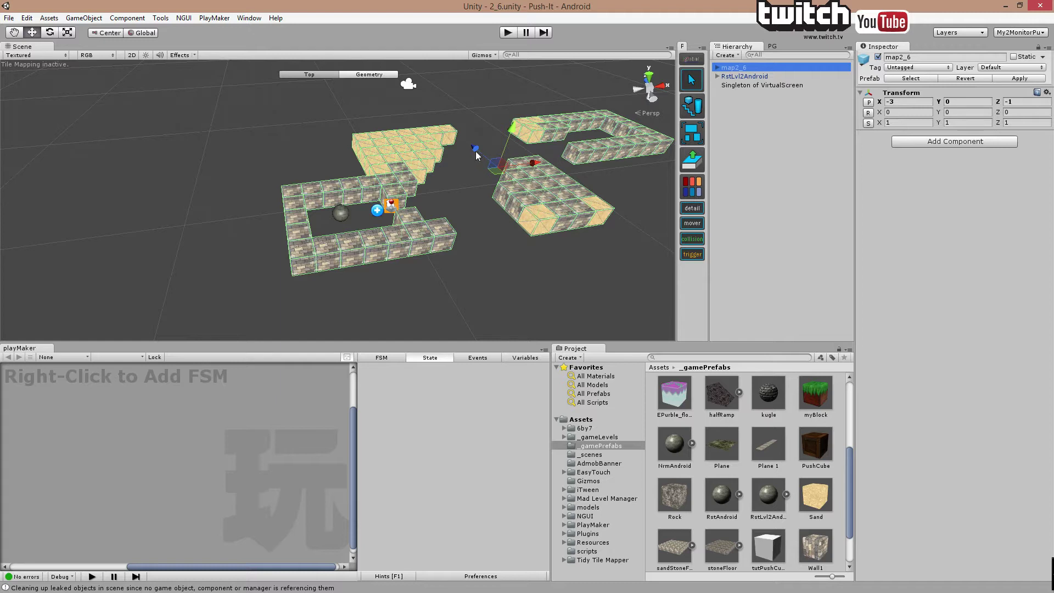
{"action": "left_click_drag", "start_coordinate": [475, 148], "coordinate": [488, 129]}
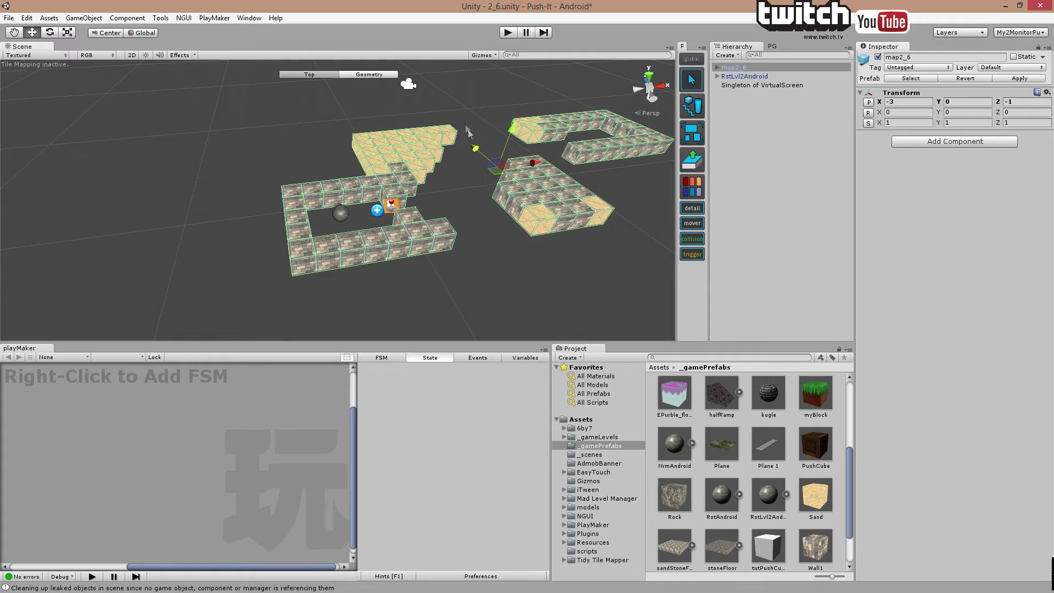
{"action": "mouse_move", "coordinate": [475, 146]}
{"action": "left_mouse_down"}
{"action": "mouse_move", "coordinate": [466, 123]}
{"action": "mouse_move", "coordinate": [481, 147]}
{"action": "left_mouse_up"}
{"action": "mouse_move", "coordinate": [532, 163]}
{"action": "left_mouse_down"}
{"action": "mouse_move", "coordinate": [516, 172]}
{"action": "mouse_move", "coordinate": [537, 159]}
{"action": "left_mouse_up"}
{"action": "scroll", "coordinate": [454, 203], "scroll_direction": "up", "scroll_amount": 5}
{"action": "scroll", "coordinate": [483, 182], "scroll_direction": "down", "scroll_amount": 5}
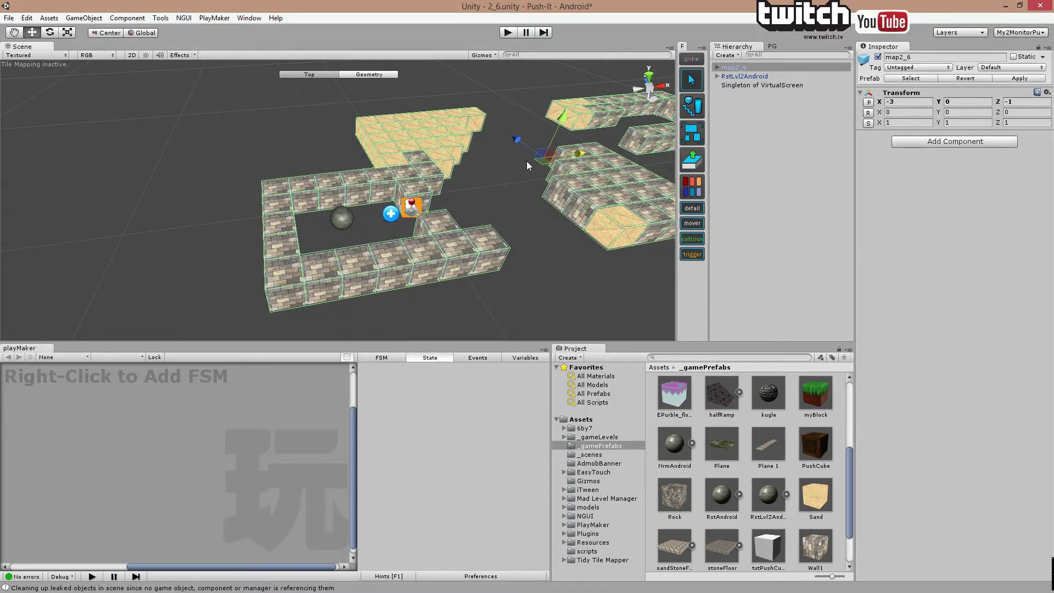
{"action": "scroll", "coordinate": [366, 217], "scroll_direction": "up", "scroll_amount": 6}
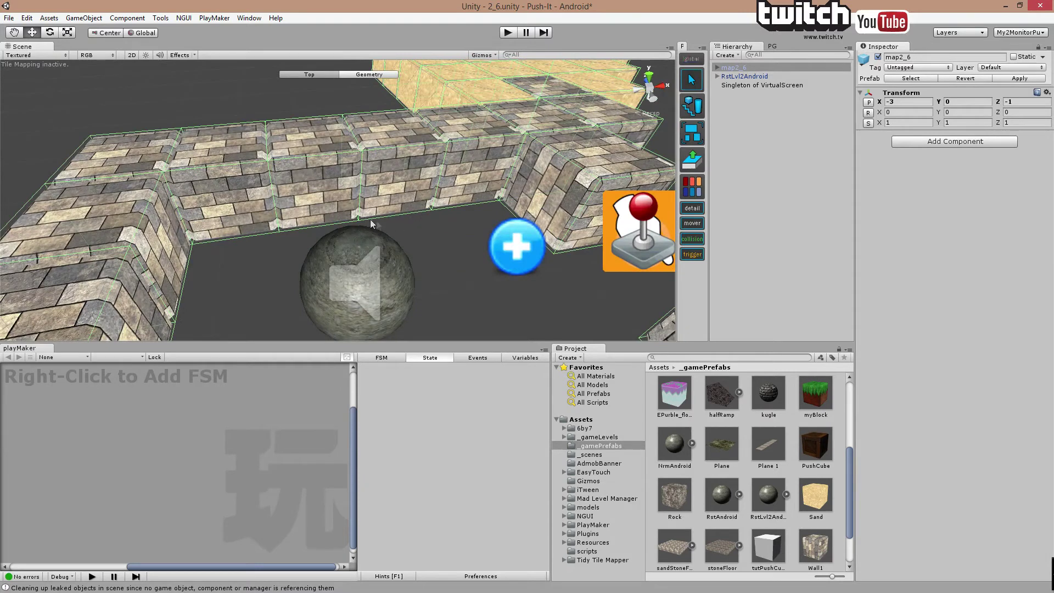
{"action": "left_click", "coordinate": [384, 220]}
Try the sandStoneFloor prefab as a floor under the walled ball area at X -3, Y -1, Z -1, and delete it
{"action": "scroll", "coordinate": [379, 223], "scroll_direction": "up", "scroll_amount": 5}
{"action": "scroll", "coordinate": [354, 229], "scroll_direction": "down", "scroll_amount": 5}
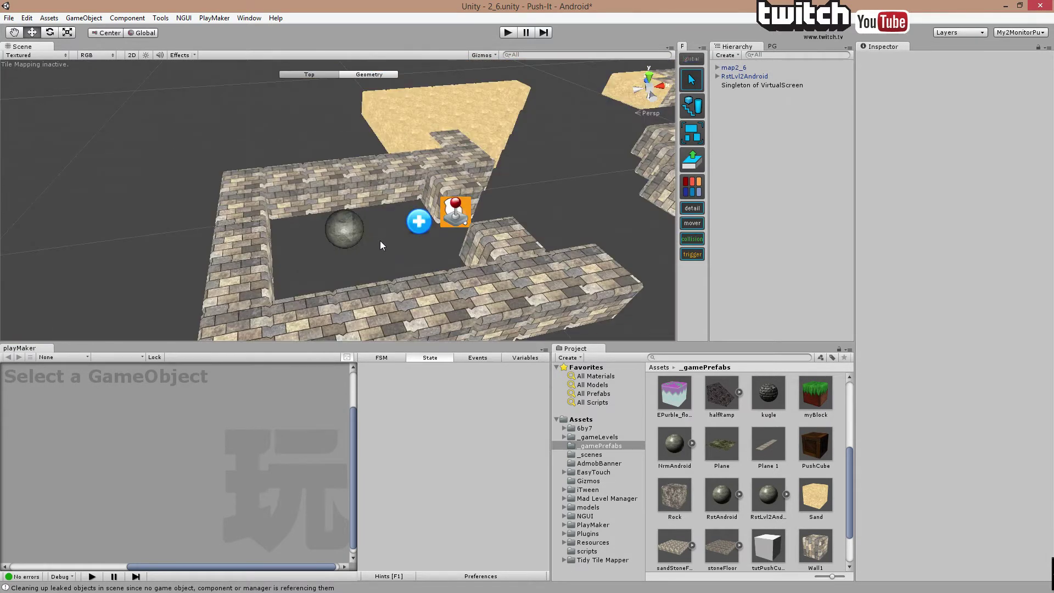
{"action": "scroll", "coordinate": [385, 234], "scroll_direction": "down", "scroll_amount": 5}
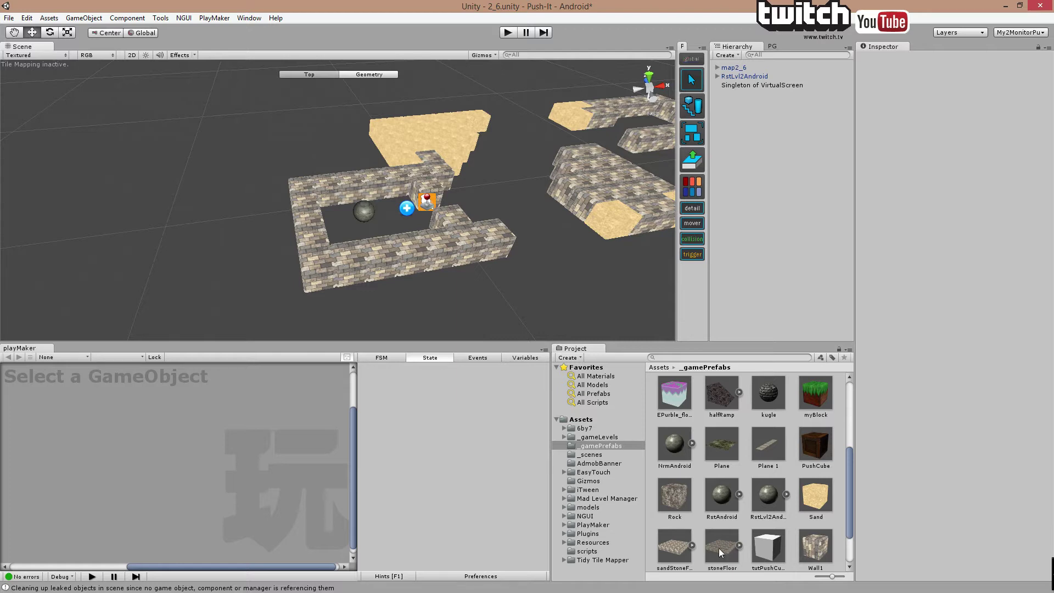
{"action": "left_click_drag", "start_coordinate": [720, 548], "coordinate": [707, 516]}
{"action": "left_click_drag", "start_coordinate": [639, 455], "coordinate": [468, 230]}
{"action": "middle_click_drag", "start_coordinate": [469, 229], "coordinate": [494, 228]}
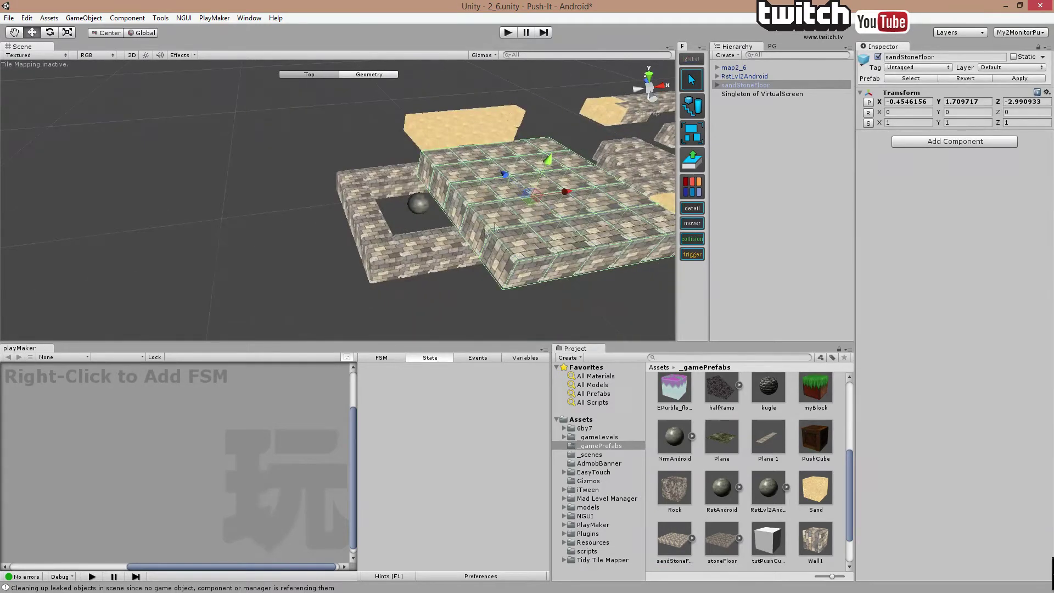
{"action": "left_click_drag", "start_coordinate": [549, 172], "coordinate": [455, 193]}
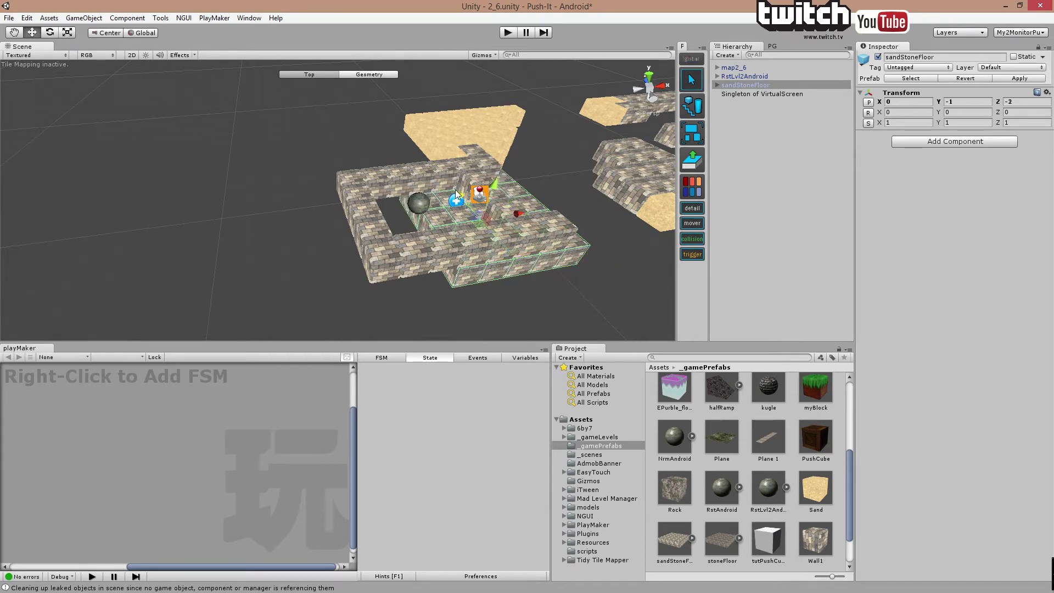
{"action": "left_click_drag", "start_coordinate": [522, 217], "coordinate": [464, 231]}
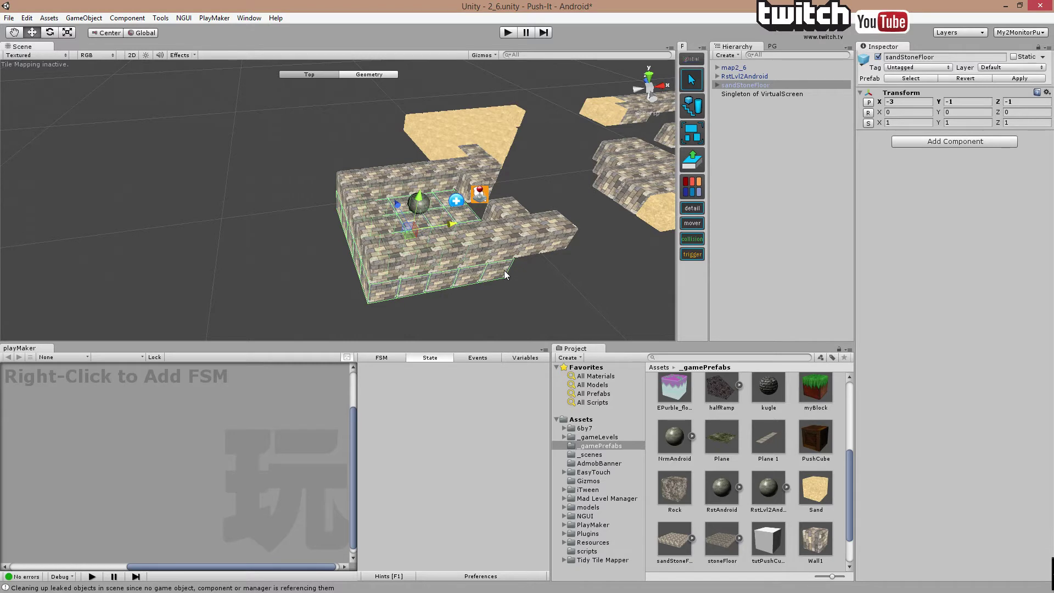
{"action": "key", "text": "Delete"}
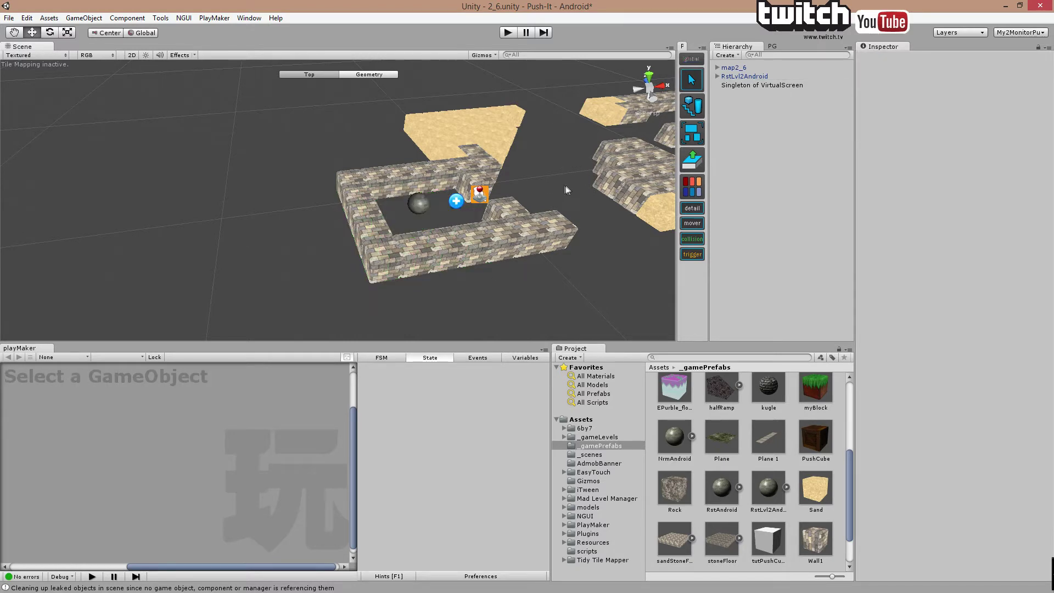
Create a 1 × 1 × 1 cube with the ProBuilder Shape Tool, positioned at X 0, Y 0, Z 0
{"action": "right_click_drag", "start_coordinate": [565, 187], "coordinate": [457, 246]}
{"action": "left_click_drag", "start_coordinate": [456, 246], "coordinate": [533, 152], "text": "alt"}
{"action": "middle_click_drag", "start_coordinate": [533, 152], "coordinate": [481, 174]}
{"action": "scroll", "coordinate": [491, 134], "scroll_direction": "up", "scroll_amount": 3}
{"action": "scroll", "coordinate": [491, 134], "scroll_direction": "down", "scroll_amount": 5}
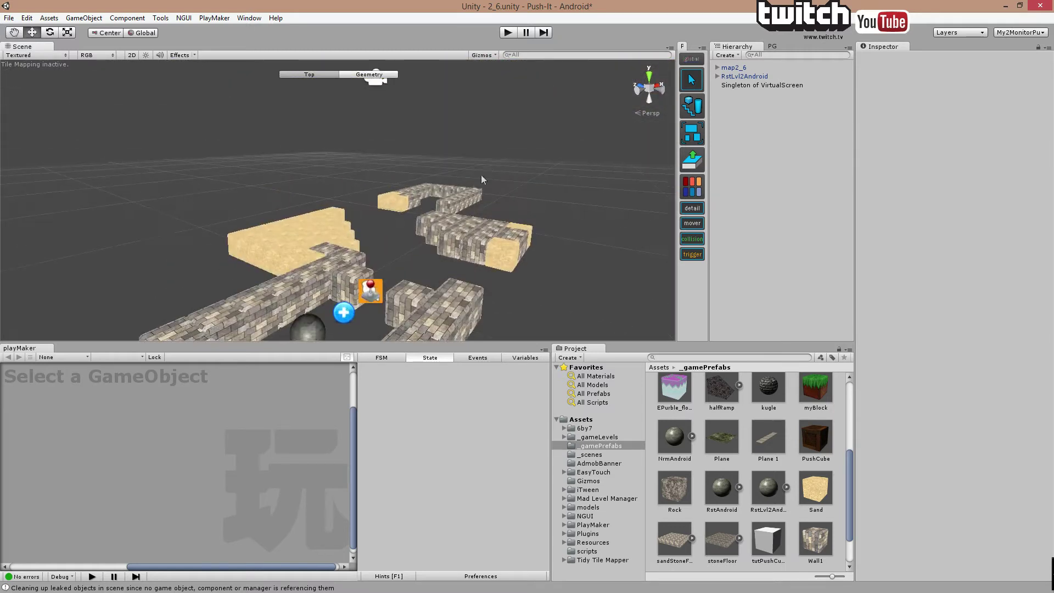
{"action": "right_click_drag", "start_coordinate": [481, 174], "coordinate": [374, 263]}
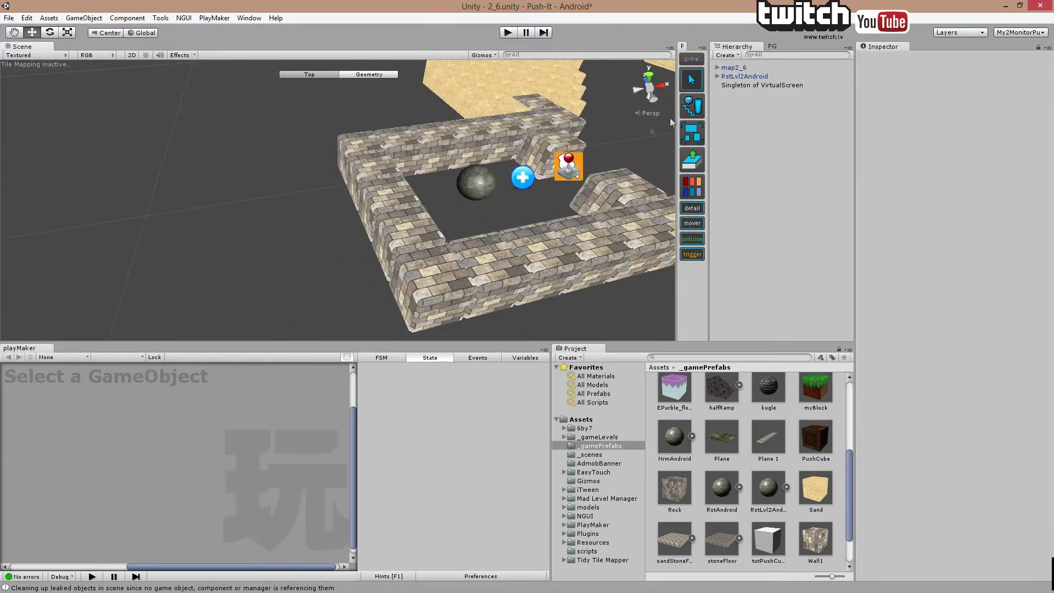
{"action": "left_click", "coordinate": [694, 108]}
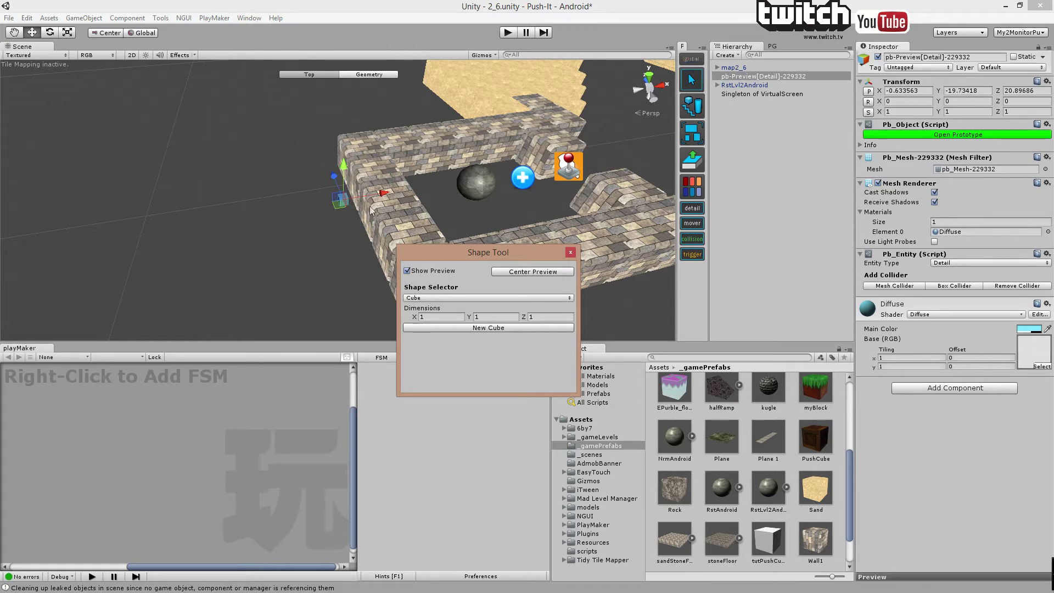
{"action": "left_click", "coordinate": [868, 91]}
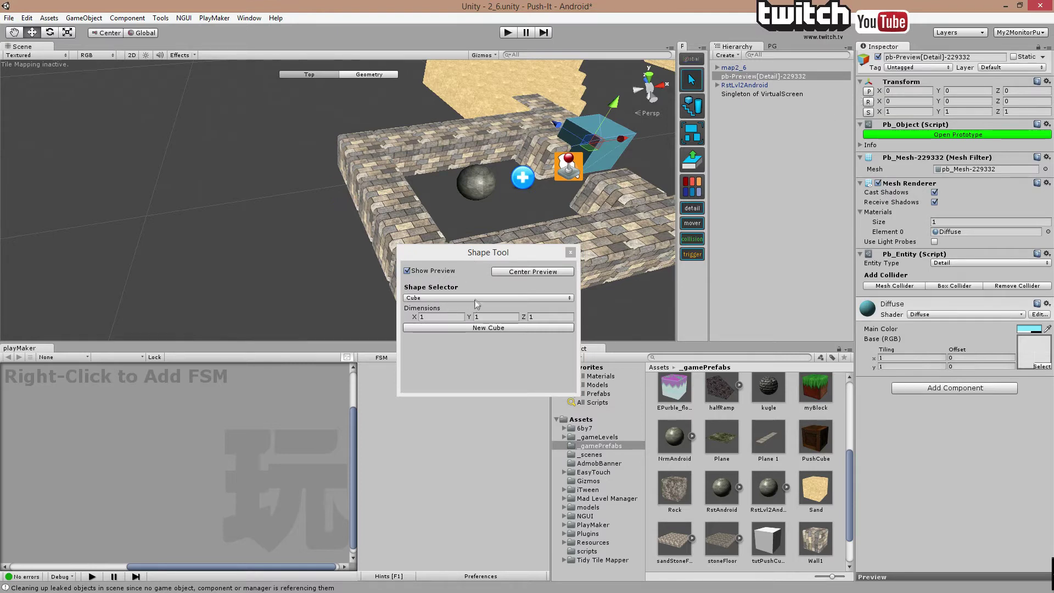
{"action": "left_click", "coordinate": [501, 328]}
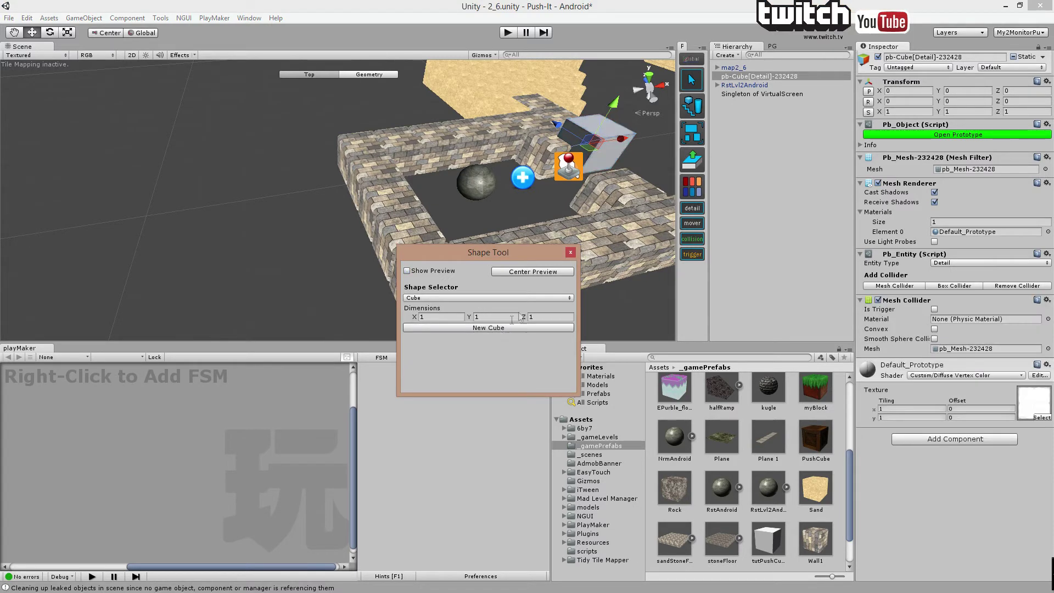
{"action": "left_click", "coordinate": [570, 252]}
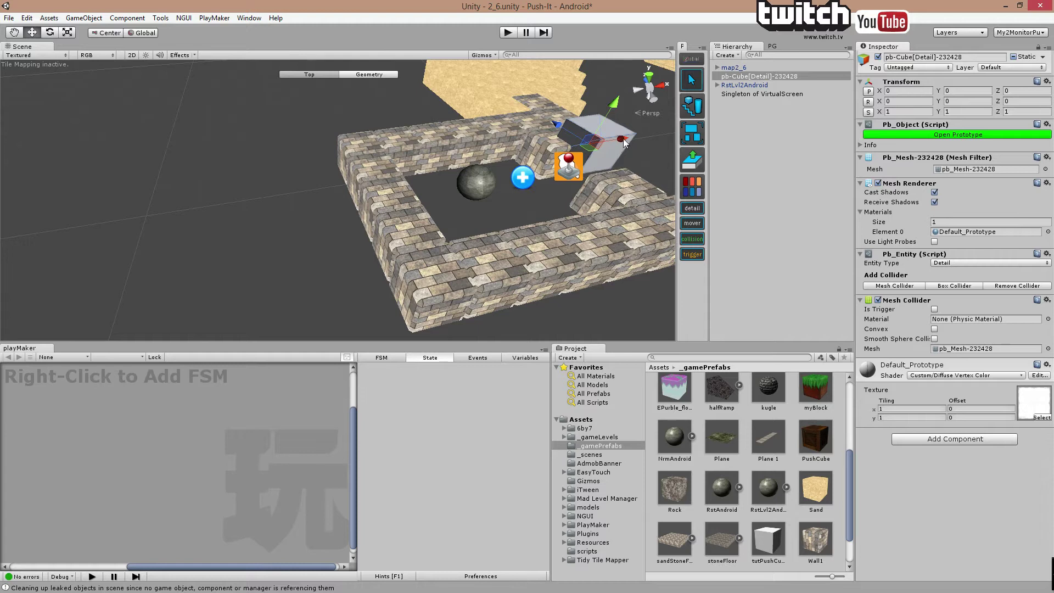
Move the cube along the X axis to X -1, beside the gap in the stone walls
{"action": "left_click_drag", "start_coordinate": [636, 134], "coordinate": [601, 134]}
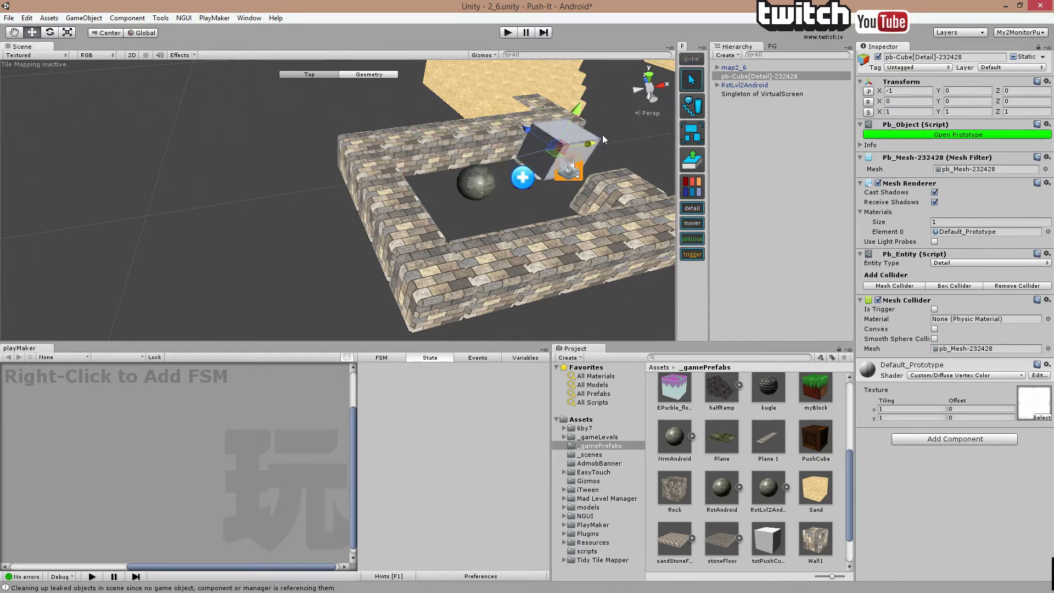
{"action": "middle_click_drag", "start_coordinate": [446, 165], "coordinate": [496, 170]}
{"action": "scroll", "coordinate": [500, 237], "scroll_direction": "up", "scroll_amount": 3}
{"action": "scroll", "coordinate": [483, 168], "scroll_direction": "up", "scroll_amount": 3}
{"action": "left_click_drag", "start_coordinate": [496, 169], "coordinate": [554, 192], "text": "alt"}
{"action": "scroll", "coordinate": [535, 187], "scroll_direction": "up", "scroll_amount": 3}
{"action": "middle_click_drag", "start_coordinate": [522, 187], "coordinate": [543, 140]}
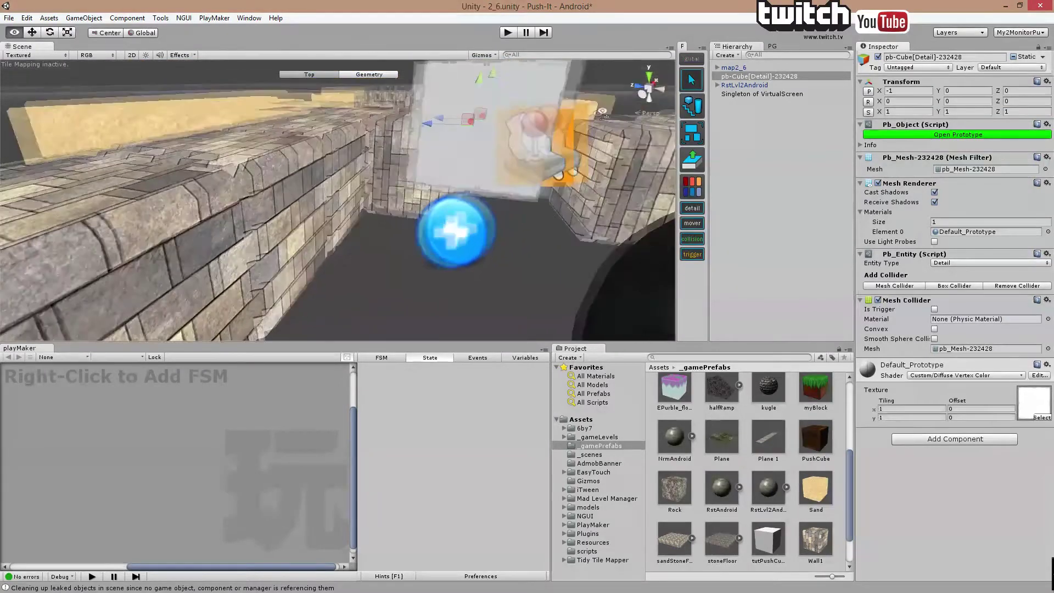
{"action": "left_click_drag", "start_coordinate": [554, 164], "coordinate": [574, 97], "text": "alt"}
{"action": "middle_click_drag", "start_coordinate": [574, 97], "coordinate": [602, 109]}
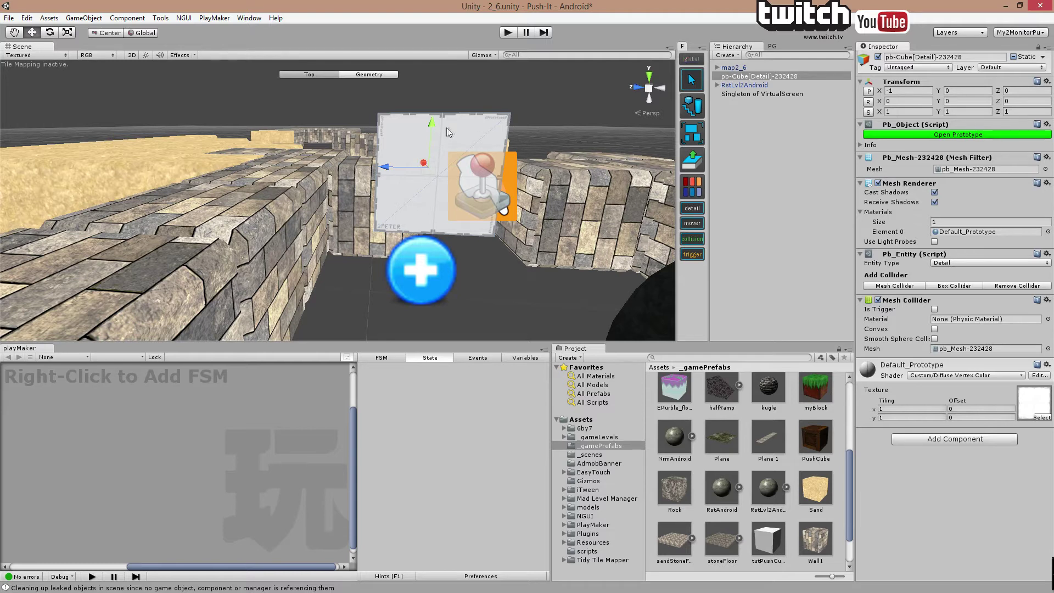
Turn off ProGrids snapping and lower the cube to Y -0.5
{"action": "mouse_move", "coordinate": [431, 144]}
{"action": "left_mouse_down"}
{"action": "mouse_move", "coordinate": [420, 215]}
{"action": "mouse_move", "coordinate": [432, 187]}
{"action": "mouse_move", "coordinate": [430, 220]}
{"action": "mouse_move", "coordinate": [414, 220]}
{"action": "mouse_move", "coordinate": [421, 249]}
{"action": "mouse_move", "coordinate": [435, 191]}
{"action": "mouse_move", "coordinate": [425, 162]}
{"action": "left_mouse_up"}
{"action": "left_click", "coordinate": [772, 46]}
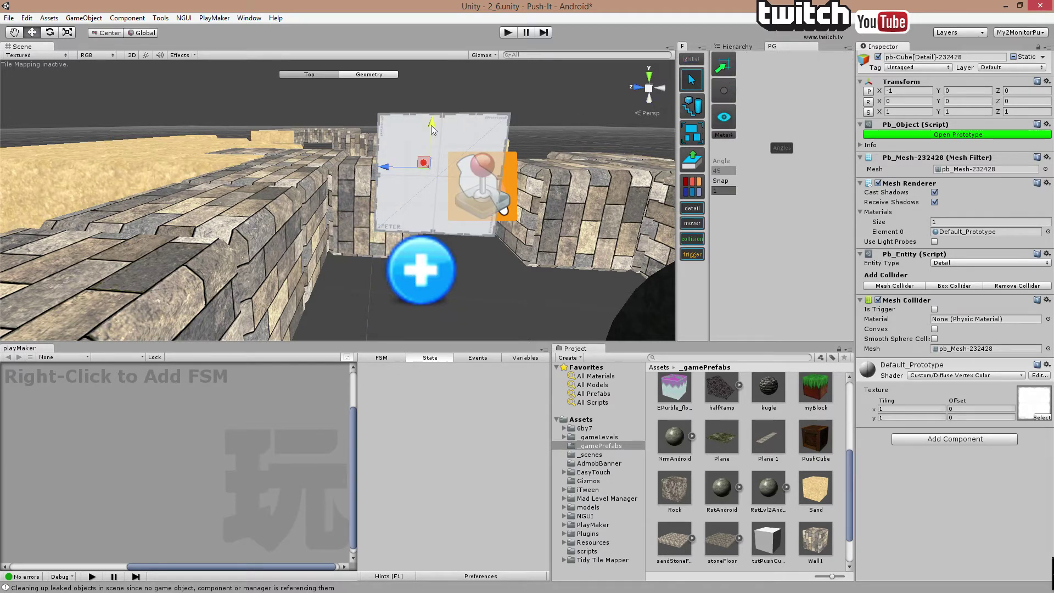
{"action": "left_click_drag", "start_coordinate": [431, 125], "coordinate": [424, 172]}
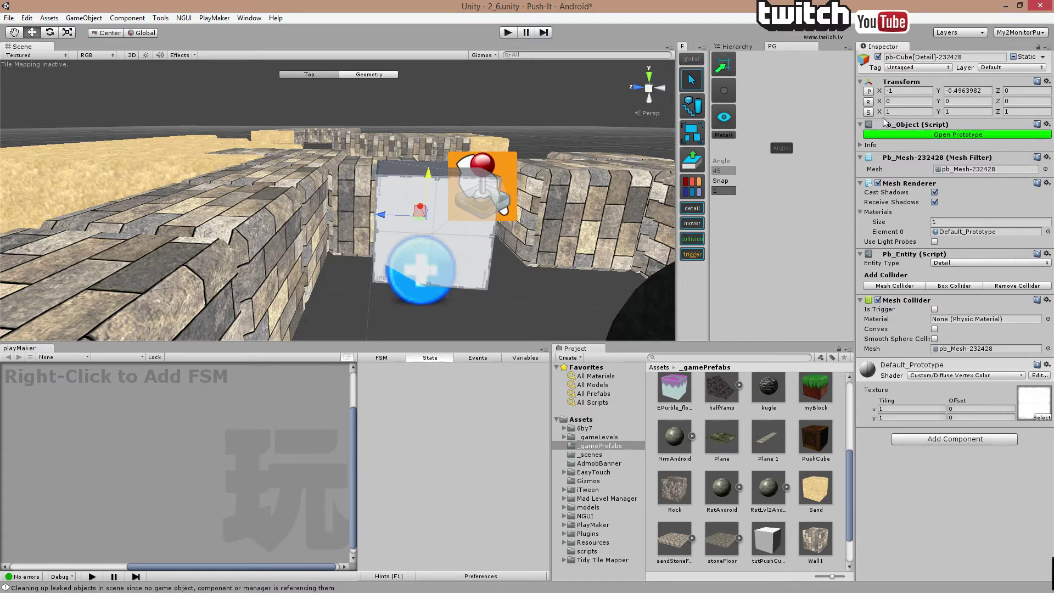
{"action": "left_click", "coordinate": [956, 92]}
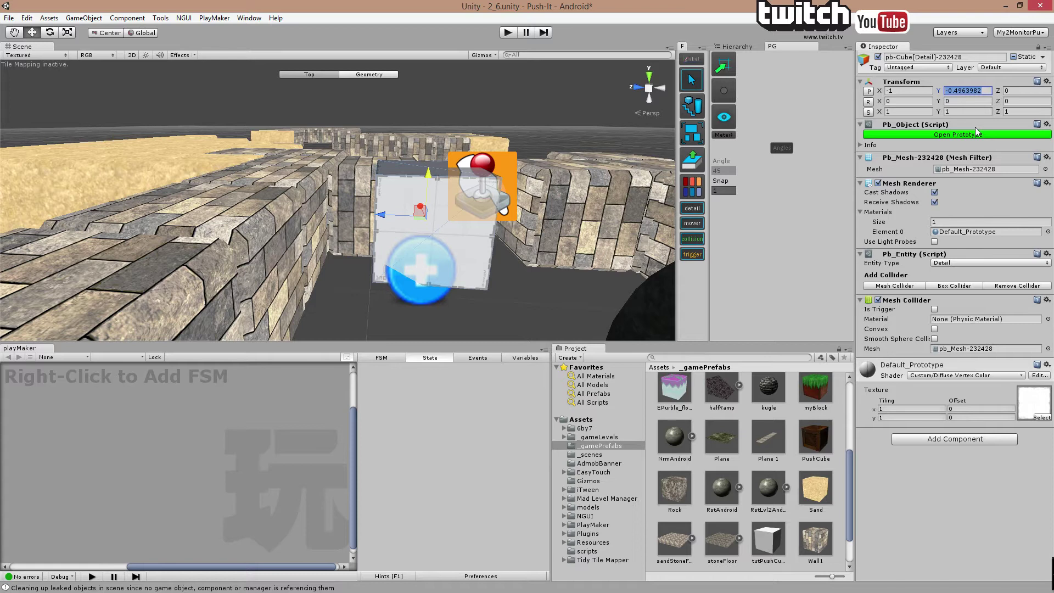
{"action": "type", "text": "-.5"}
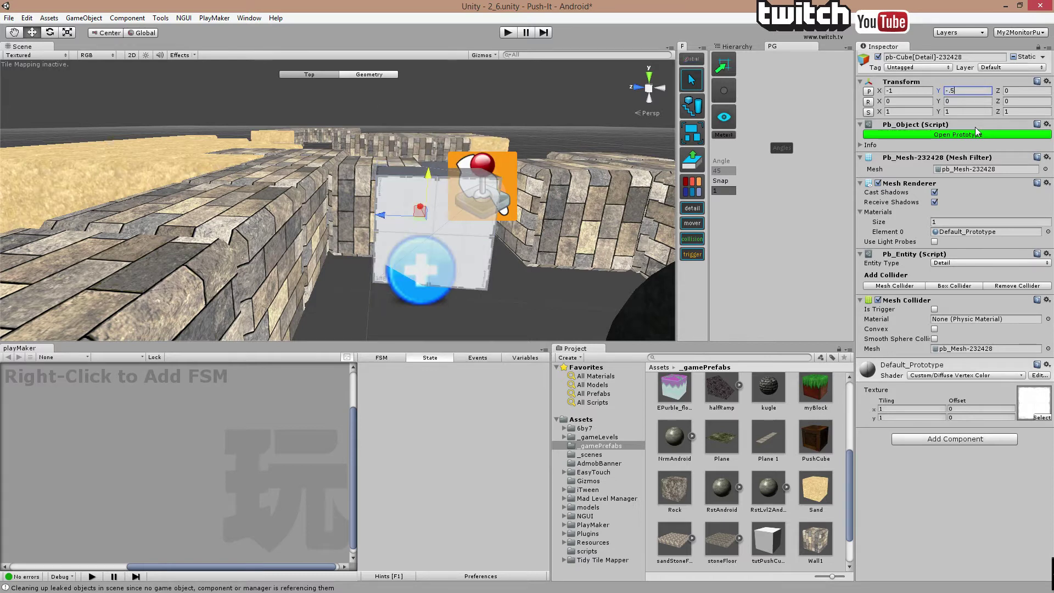
{"action": "key", "text": "Return"}
Move the cube along the Z axis toward the wall and set its Z position to 0.5
{"action": "left_click_drag", "start_coordinate": [379, 216], "coordinate": [328, 217]}
{"action": "left_click", "coordinate": [1011, 91]}
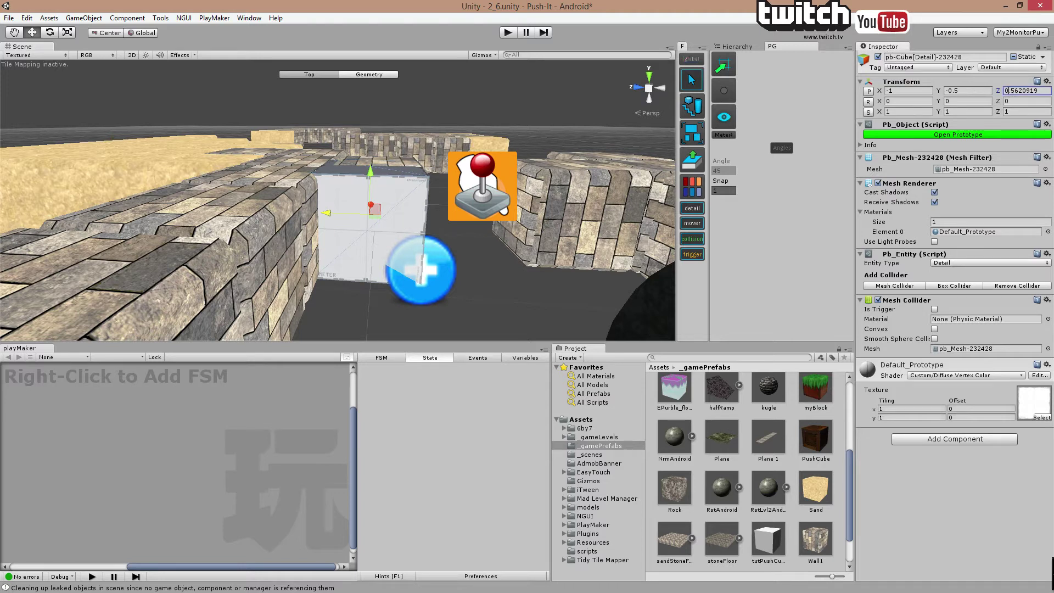
{"action": "left_click_drag", "start_coordinate": [1037, 90], "coordinate": [1004, 91]}
{"action": "type", "text": "0.5"}
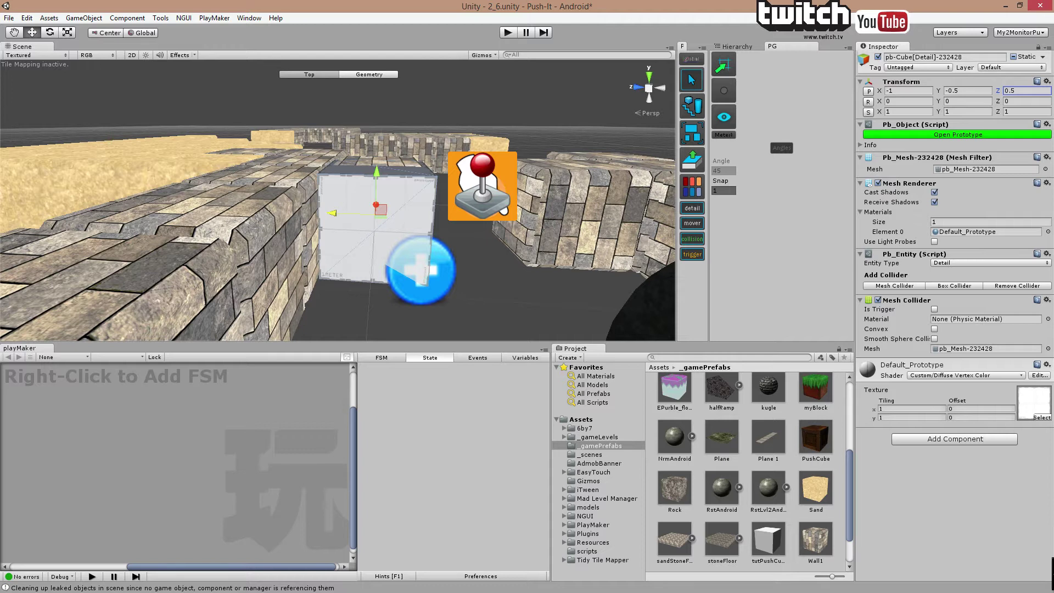
Try moving the cube along Z with grid snapping on, and undo the move
{"action": "left_click", "coordinate": [726, 91]}
{"action": "left_click_drag", "start_coordinate": [333, 214], "coordinate": [386, 213]}
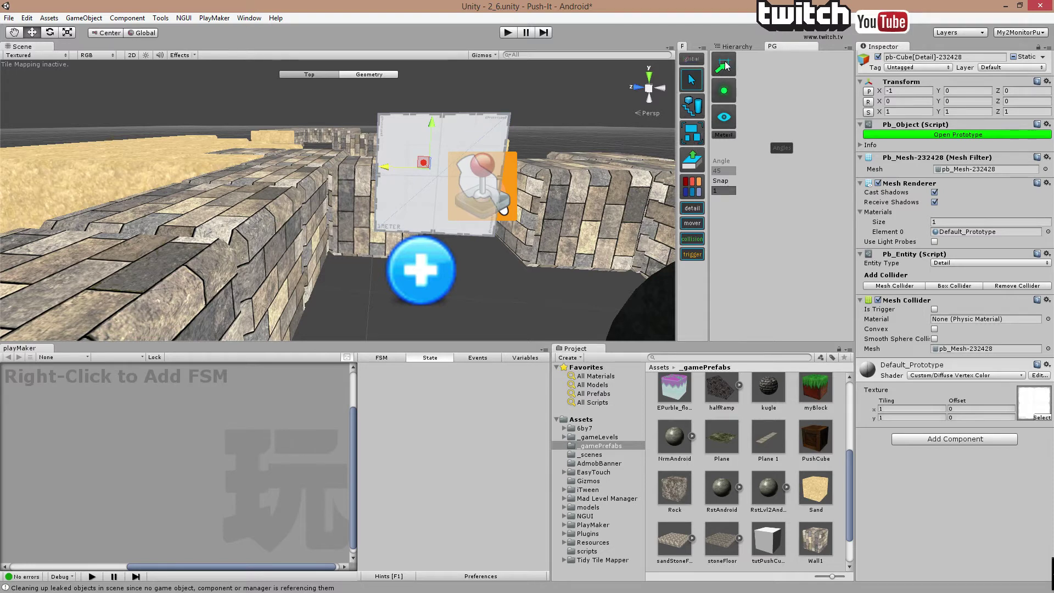
{"action": "left_click", "coordinate": [724, 91]}
{"action": "key", "text": "ctrl+z"}
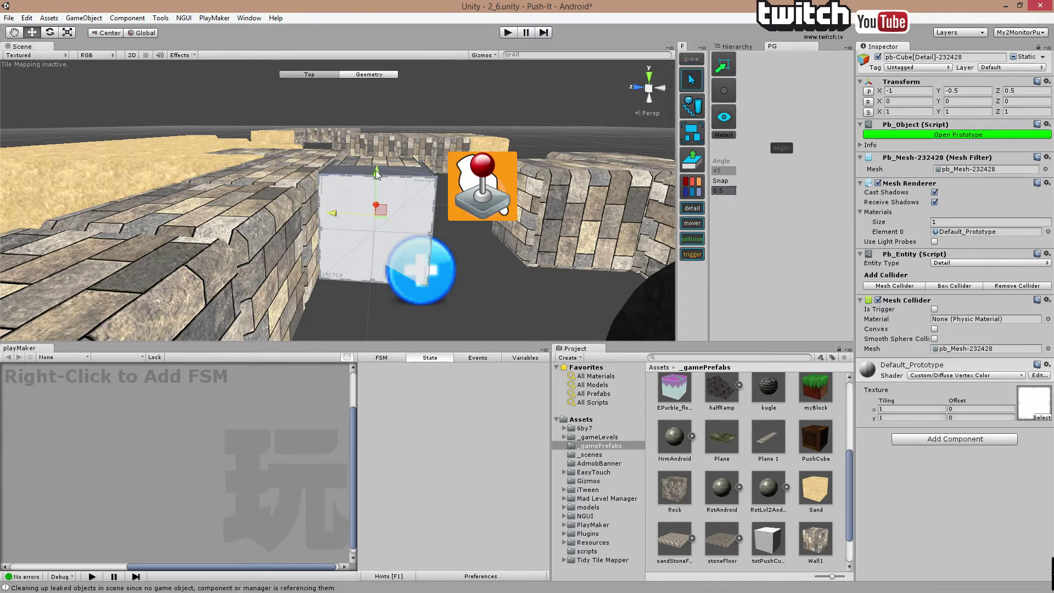
Turn on grid snapping with a 0.5 increment and move the cube along Z to 1.5
{"action": "mouse_move", "coordinate": [376, 170]}
{"action": "left_mouse_down"}
{"action": "mouse_move", "coordinate": [381, 130]}
{"action": "mouse_move", "coordinate": [372, 195]}
{"action": "mouse_move", "coordinate": [384, 137]}
{"action": "mouse_move", "coordinate": [381, 170]}
{"action": "left_mouse_up"}
{"action": "left_click", "coordinate": [729, 86]}
{"action": "left_click_drag", "start_coordinate": [333, 211], "coordinate": [323, 174]}
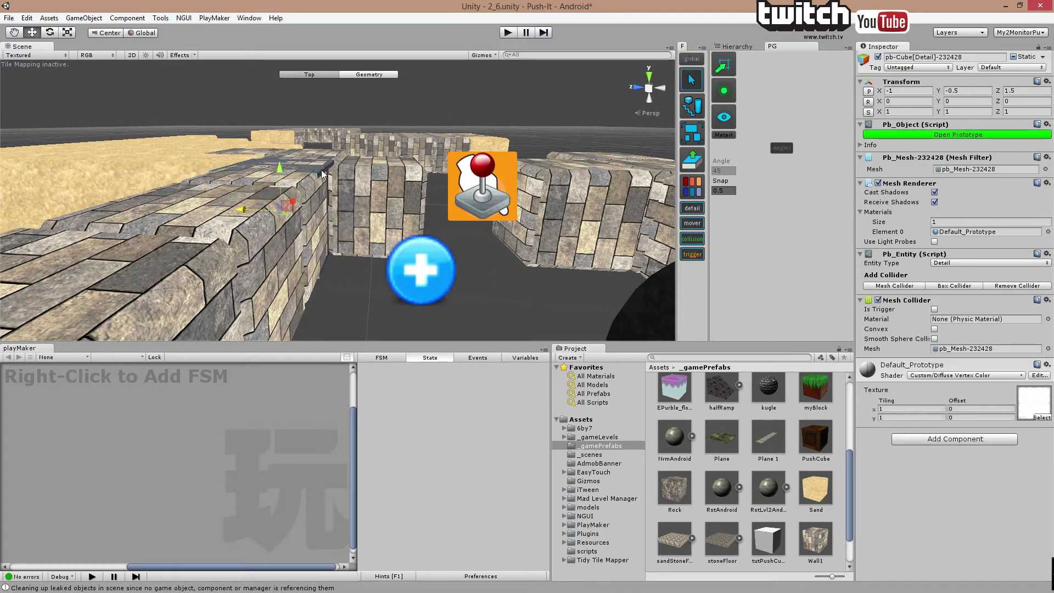
{"action": "left_click", "coordinate": [753, 47]}
Reposition the cube just below wall level at X -0.5, Y -1.5, Z 0.5
{"action": "left_click_drag", "start_coordinate": [281, 171], "coordinate": [271, 219]}
{"action": "left_click_drag", "start_coordinate": [245, 253], "coordinate": [324, 264]}
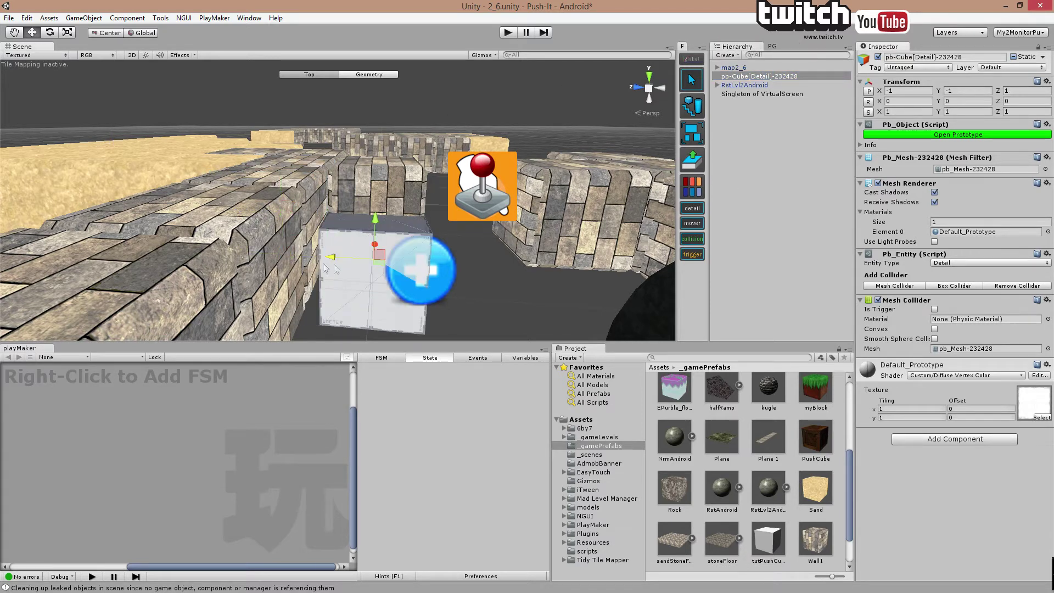
{"action": "left_click_drag", "start_coordinate": [379, 217], "coordinate": [371, 257]}
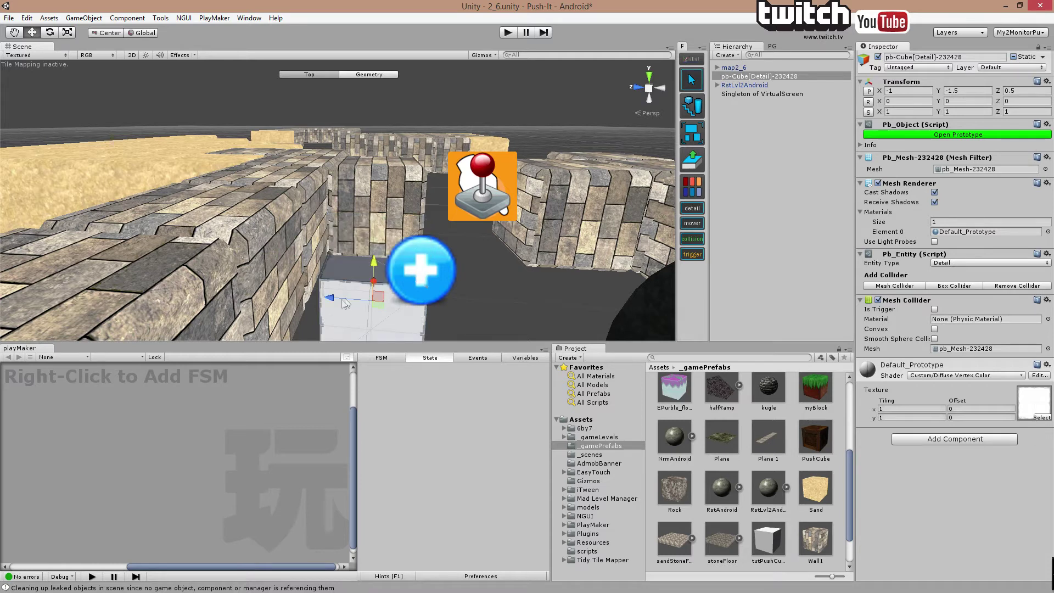
{"action": "left_click_drag", "start_coordinate": [375, 297], "coordinate": [376, 273]}
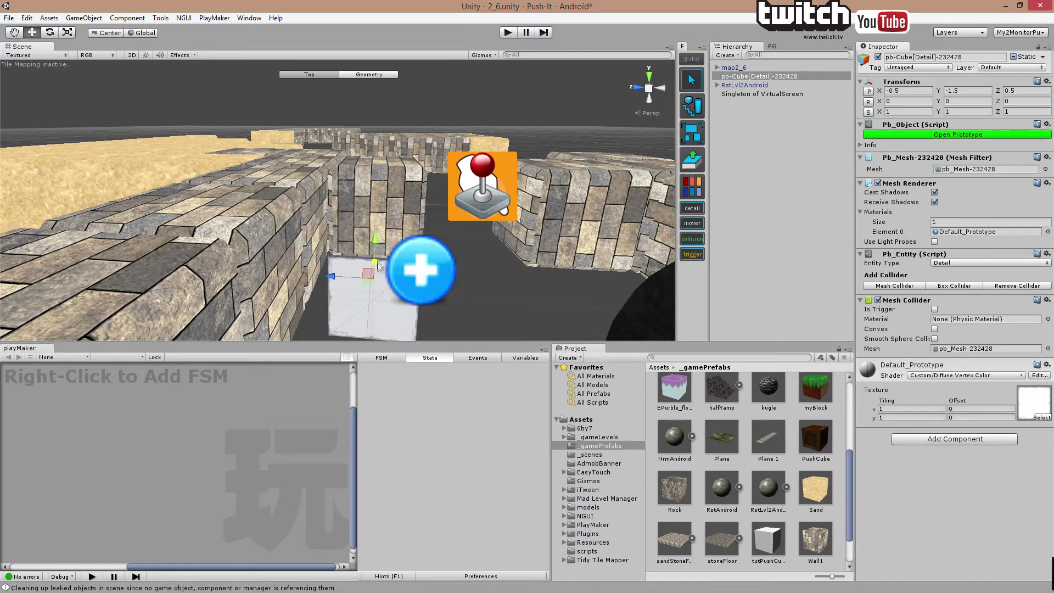
Shift the cube along the Z axis to Z 1.5, underneath the stone wall
{"action": "middle_click_drag", "start_coordinate": [470, 275], "coordinate": [476, 253]}
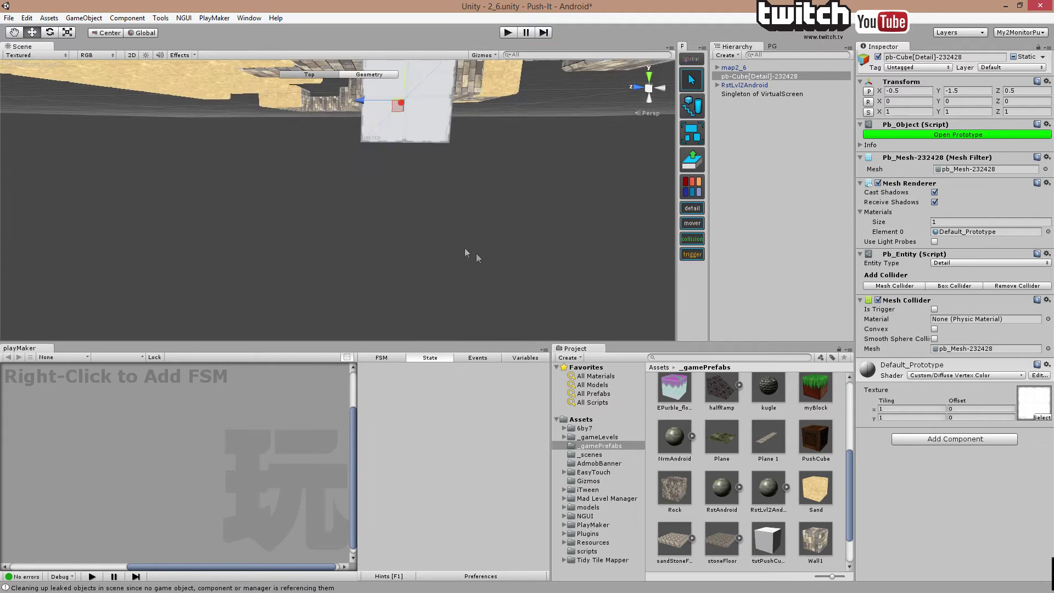
{"action": "left_click_drag", "start_coordinate": [464, 248], "coordinate": [522, 239], "text": "alt"}
{"action": "middle_click_drag", "start_coordinate": [522, 240], "coordinate": [554, 240]}
{"action": "scroll", "coordinate": [484, 204], "scroll_direction": "up", "scroll_amount": 5}
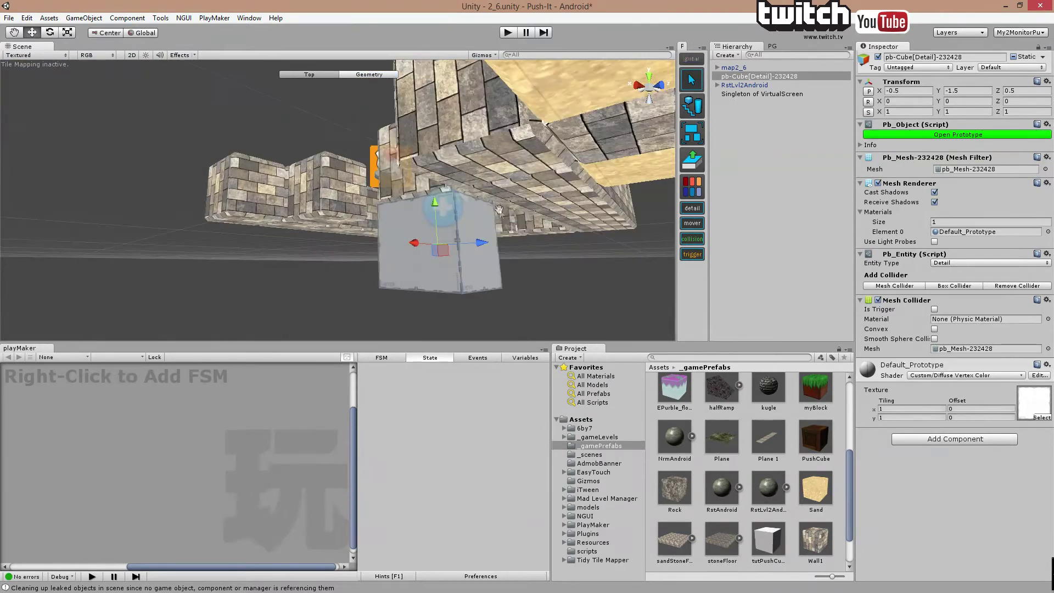
{"action": "middle_click_drag", "start_coordinate": [494, 206], "coordinate": [446, 111]}
{"action": "left_click_drag", "start_coordinate": [429, 103], "coordinate": [466, 74]}
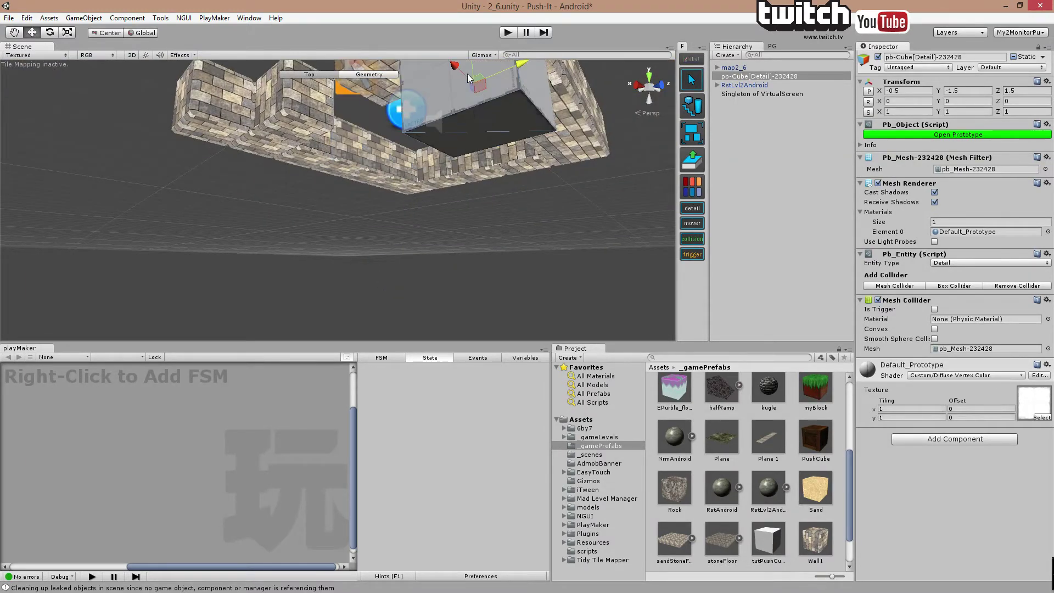
Switch ProBuilder from Top to Geometry editing for the cube under the wall
{"action": "middle_click_drag", "start_coordinate": [528, 156], "coordinate": [240, 188]}
{"action": "right_click_drag", "start_coordinate": [240, 189], "coordinate": [101, 210]}
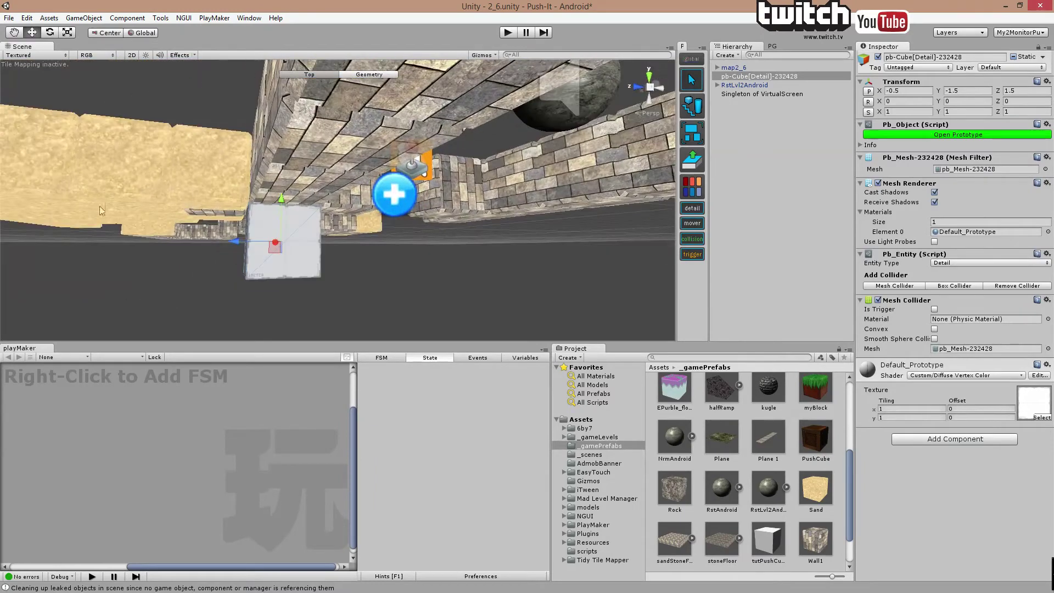
{"action": "middle_click_drag", "start_coordinate": [374, 214], "coordinate": [404, 252]}
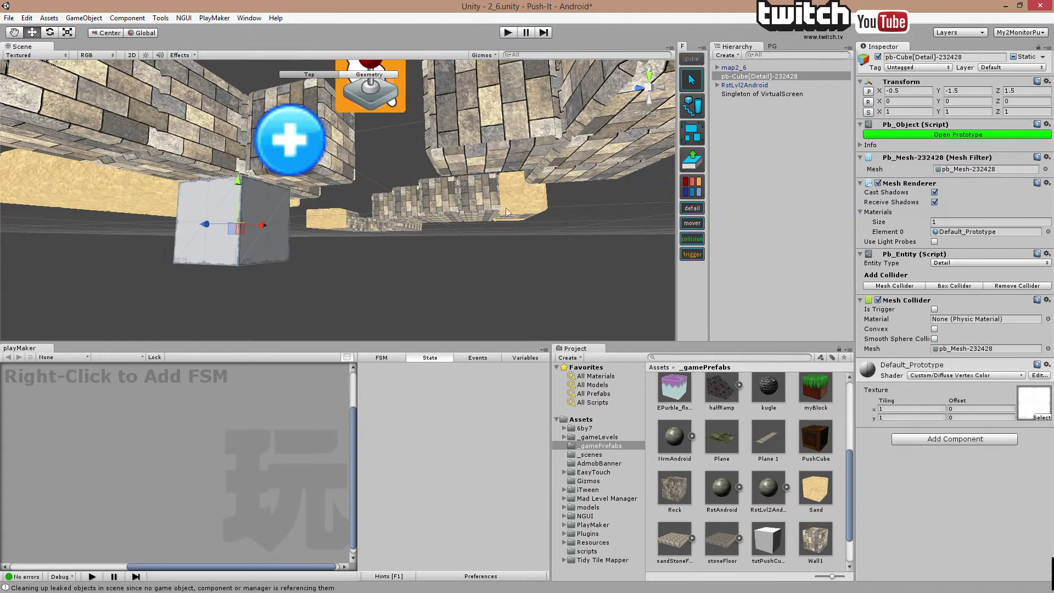
{"action": "left_click_drag", "start_coordinate": [352, 239], "coordinate": [371, 242], "text": "alt"}
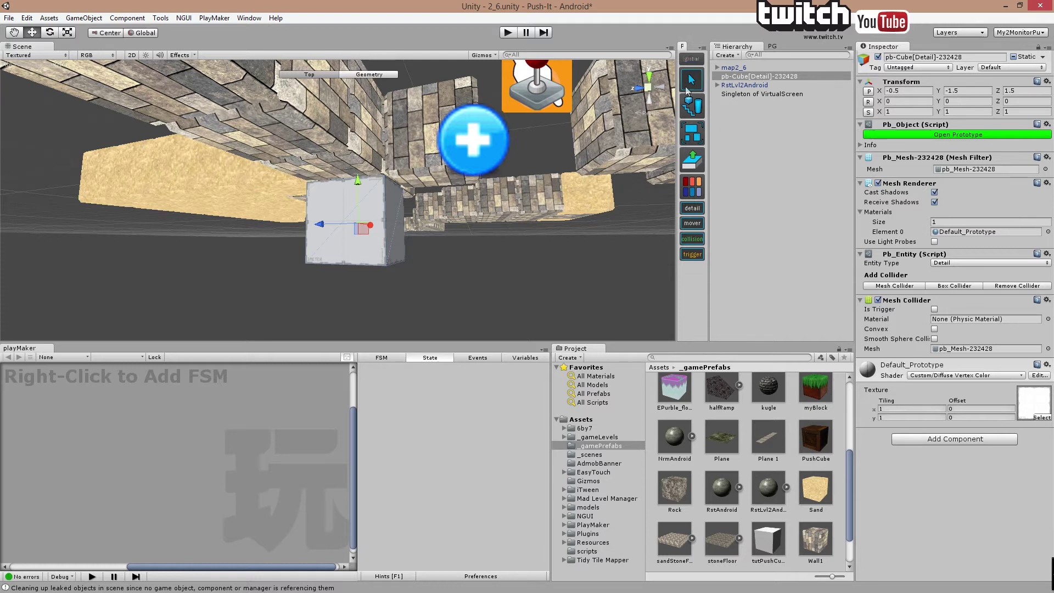
{"action": "left_click_drag", "start_coordinate": [517, 190], "coordinate": [428, 200], "text": "alt"}
{"action": "right_click_drag", "start_coordinate": [428, 203], "coordinate": [378, 121]}
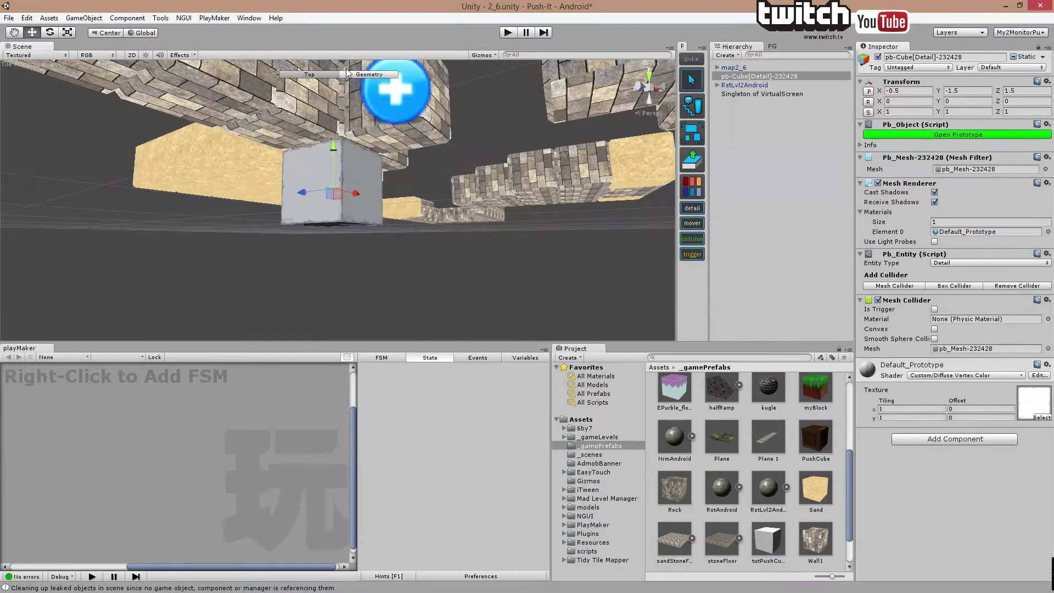
{"action": "left_click", "coordinate": [354, 75]}
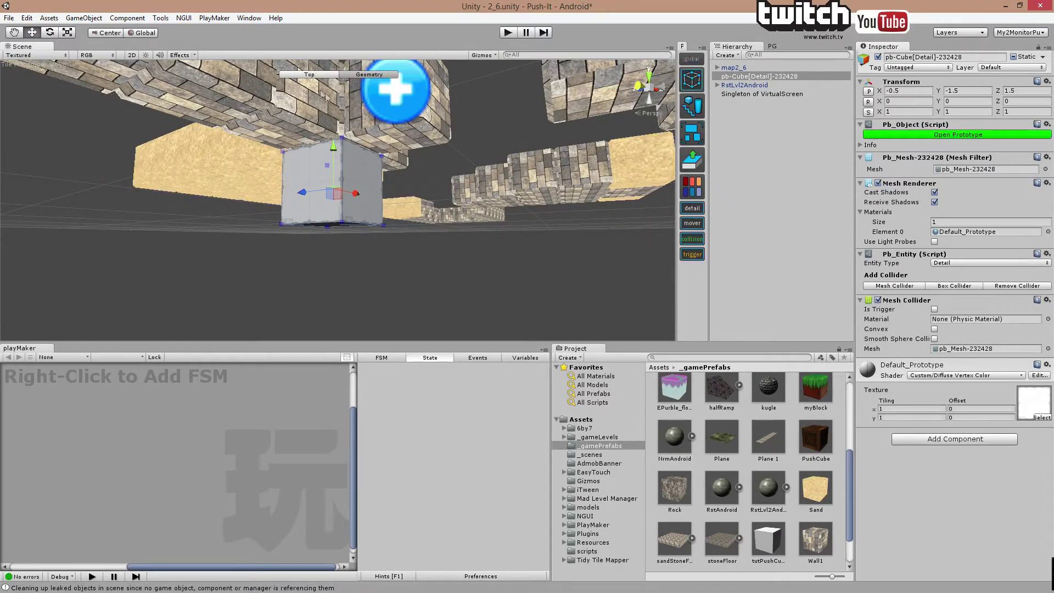
{"action": "left_click", "coordinate": [312, 76]}
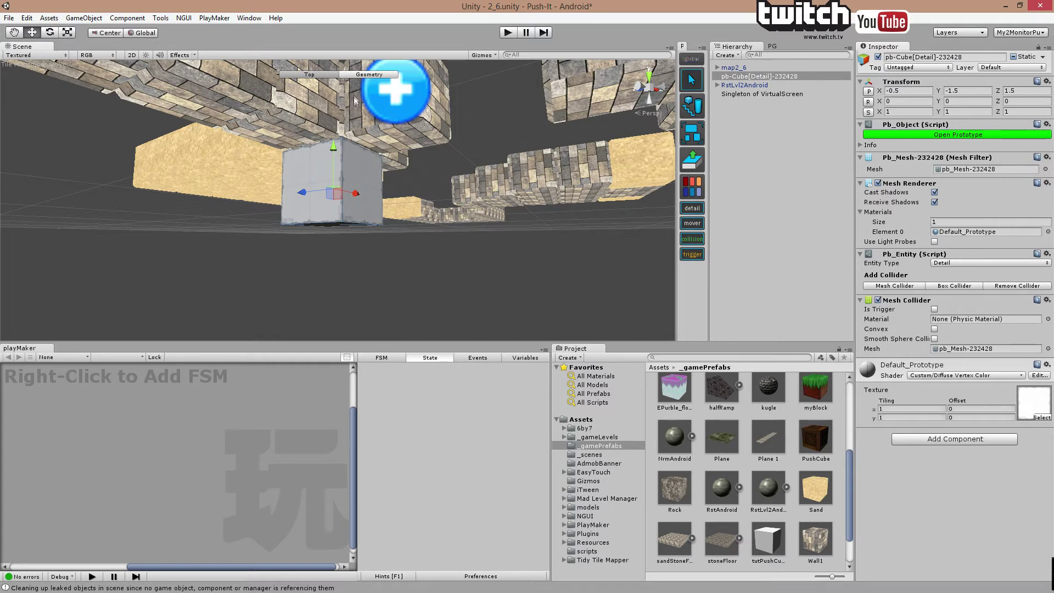
{"action": "left_click", "coordinate": [358, 76]}
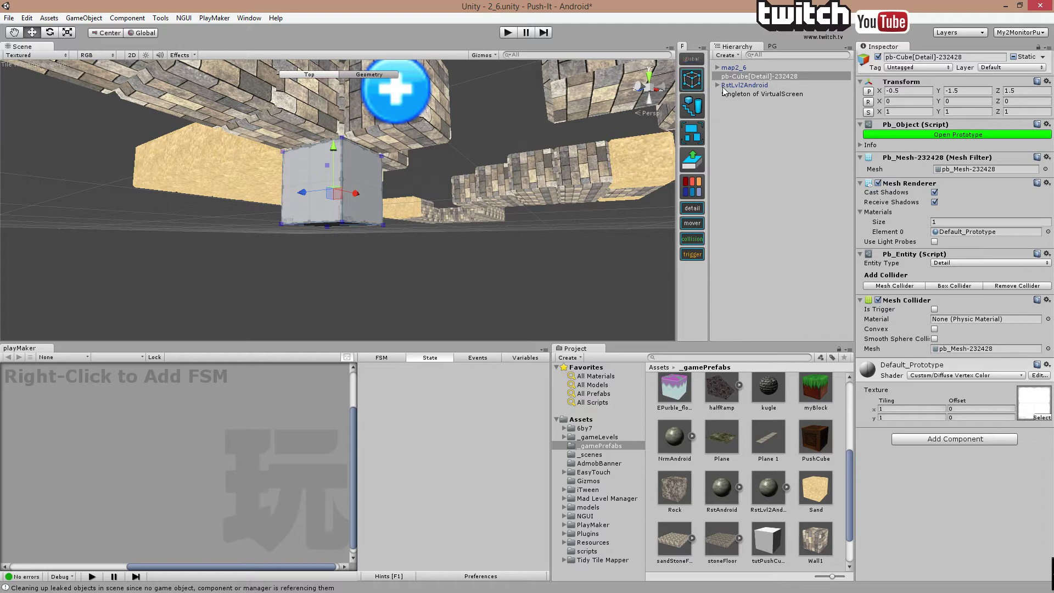
Try selecting the cube's side faces by their vertices, and change the selection mode to Face
{"action": "left_click", "coordinate": [360, 170]}
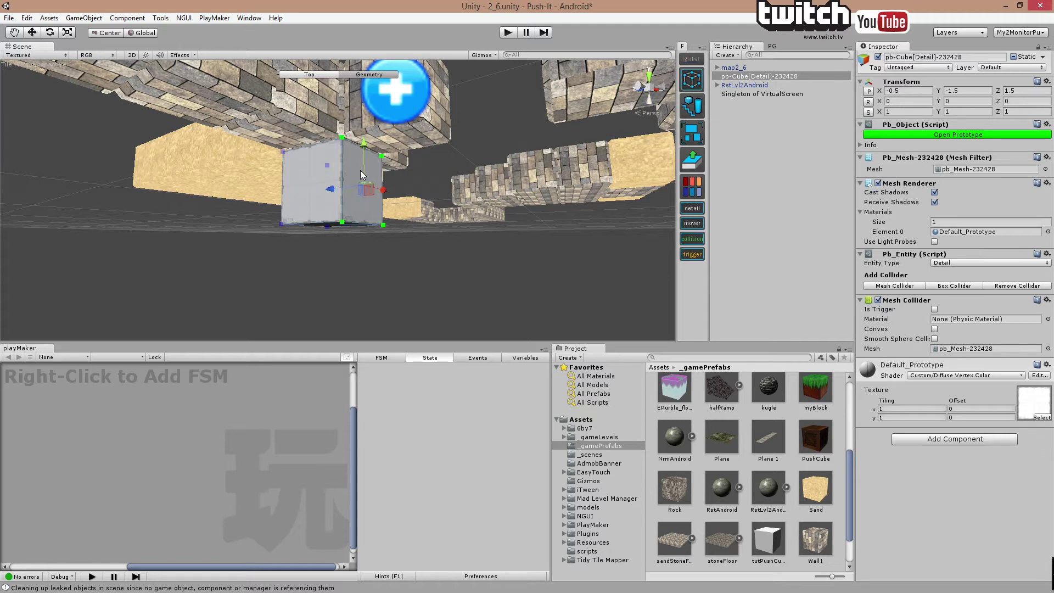
{"action": "left_click", "coordinate": [327, 178]}
{"action": "left_click", "coordinate": [378, 190]}
{"action": "left_click", "coordinate": [695, 78]}
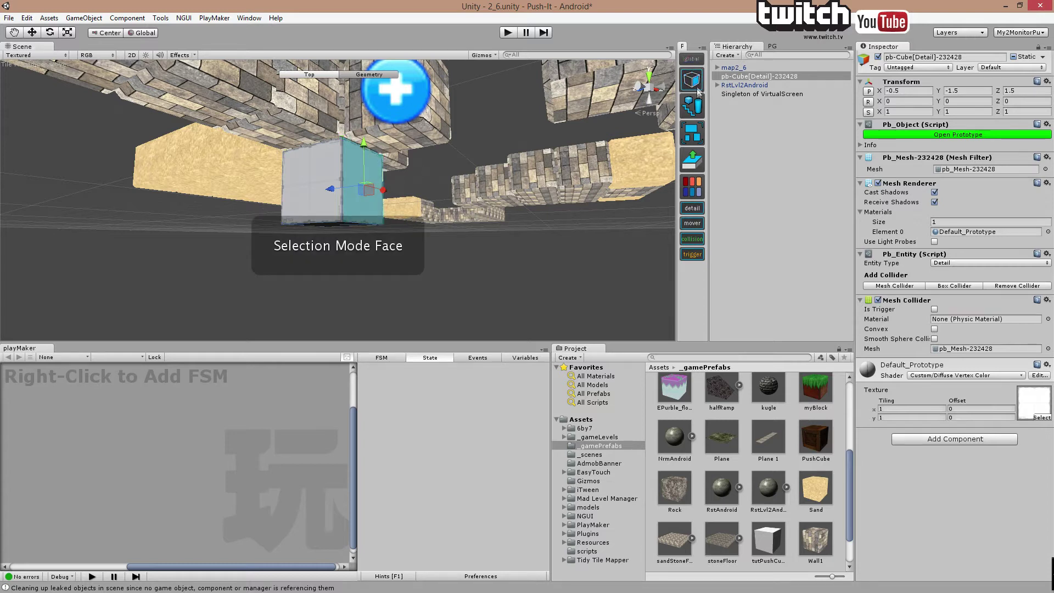
Stretch the cube into a block about 5 m long under the walls by moving its side face along negative Z
{"action": "left_click", "coordinate": [318, 219]}
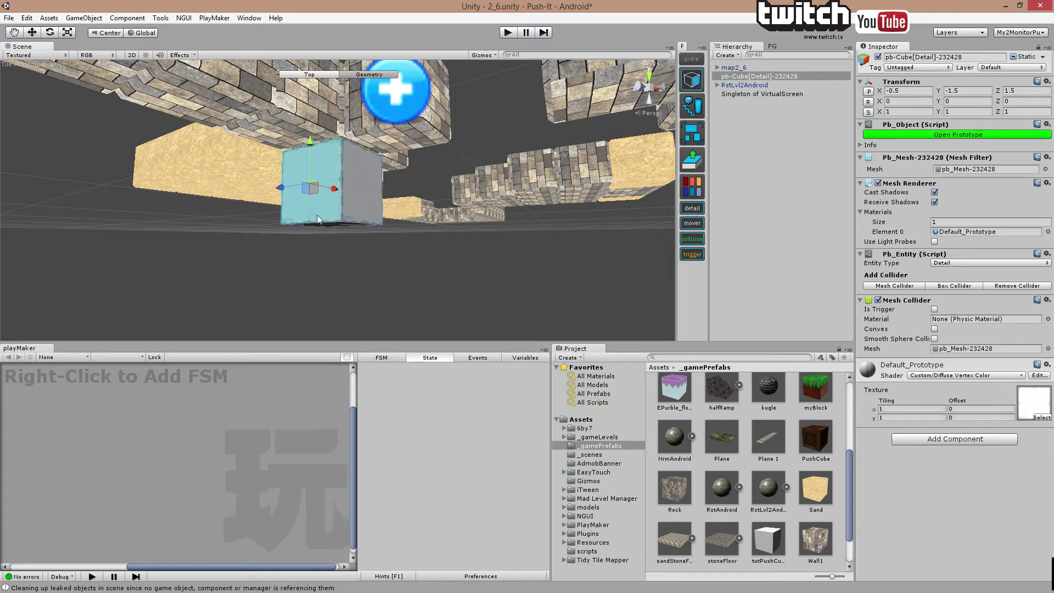
{"action": "left_click", "coordinate": [354, 207]}
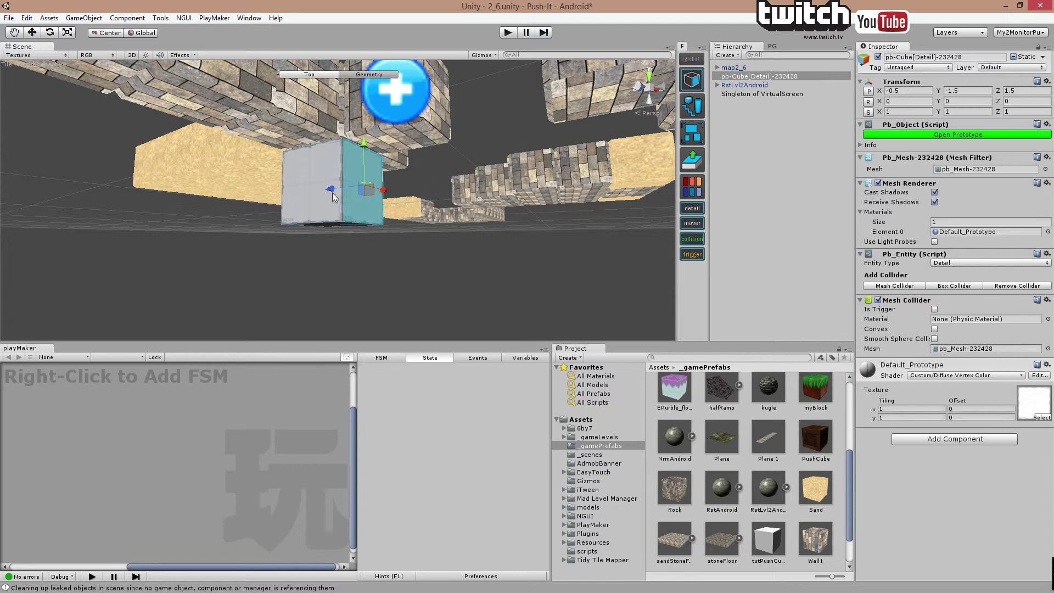
{"action": "left_click_drag", "start_coordinate": [333, 193], "coordinate": [494, 168]}
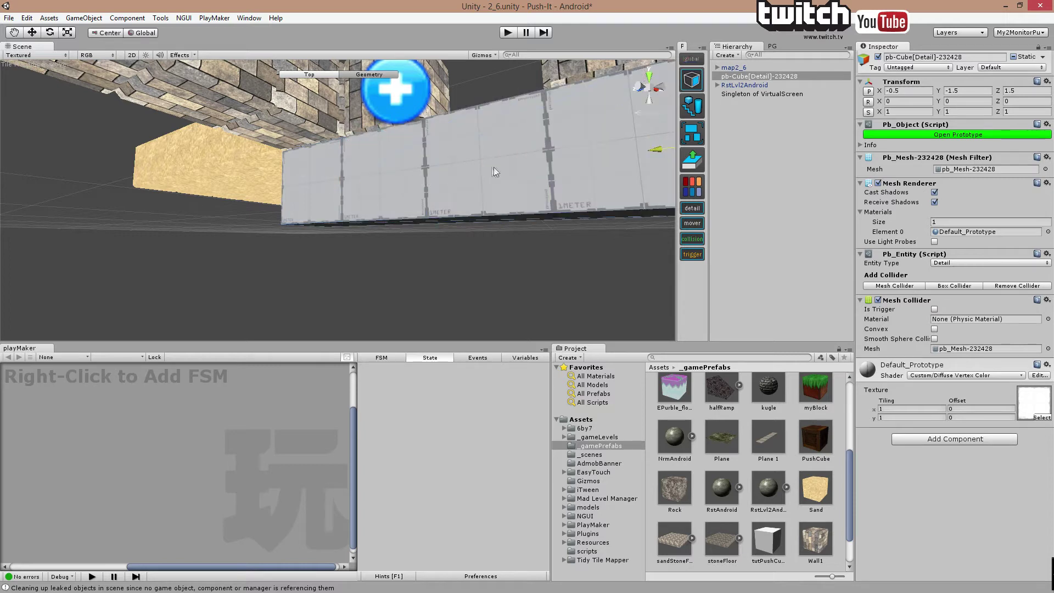
{"action": "middle_click_drag", "start_coordinate": [535, 157], "coordinate": [519, 159]}
{"action": "scroll", "coordinate": [519, 159], "scroll_direction": "down", "scroll_amount": 1}
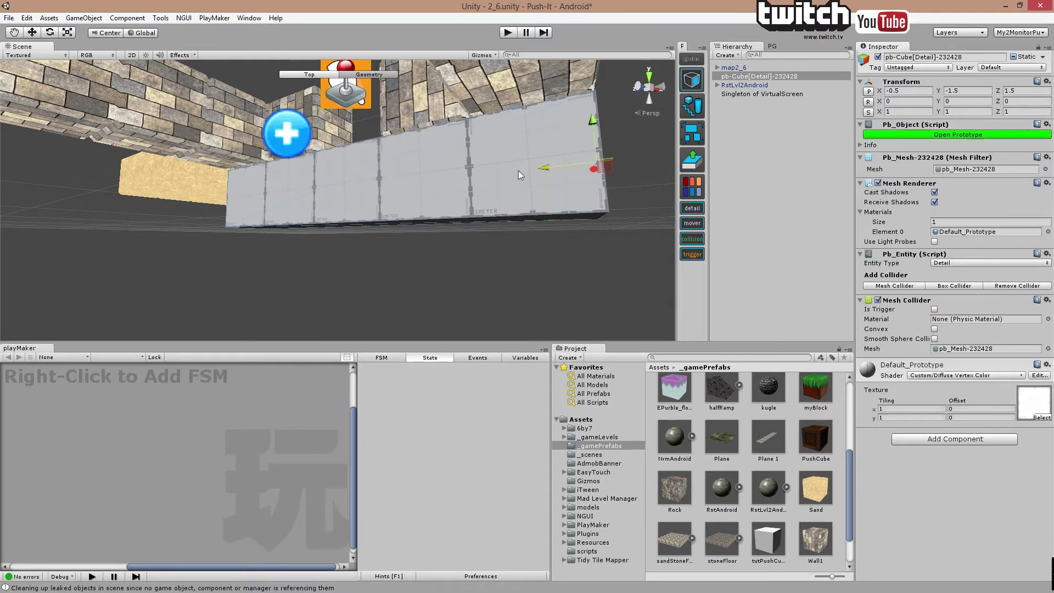
{"action": "mouse_move", "coordinate": [522, 169]}
{"action": "middle_mouse_down"}
{"action": "mouse_move", "coordinate": [528, 140]}
{"action": "mouse_move", "coordinate": [523, 168]}
{"action": "middle_mouse_up"}
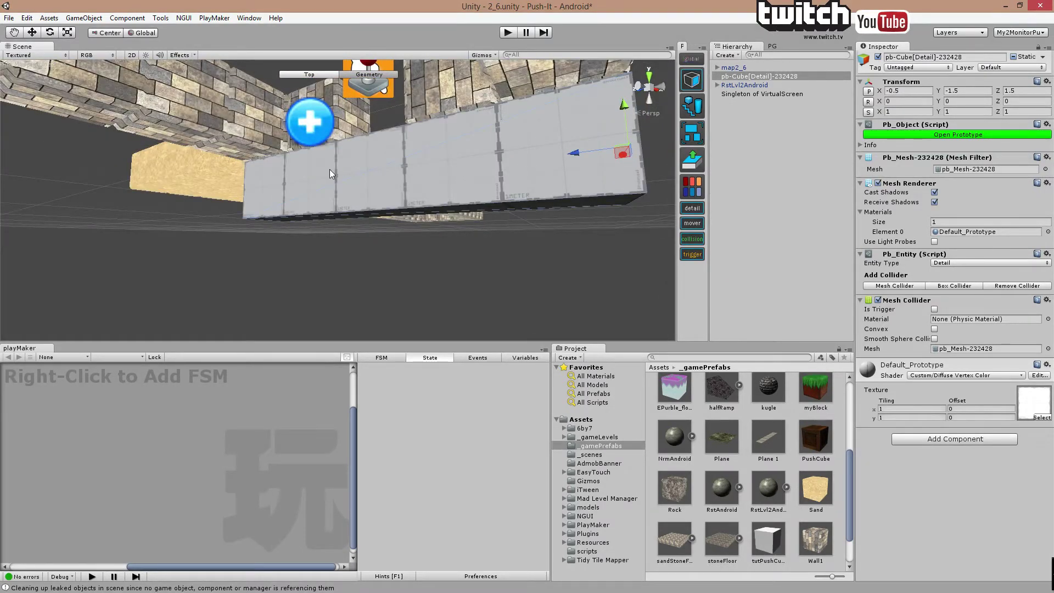
Widen the block into a full floor beneath the walls by moving its long side face along negative X, and deselect it
{"action": "left_click", "coordinate": [282, 182]}
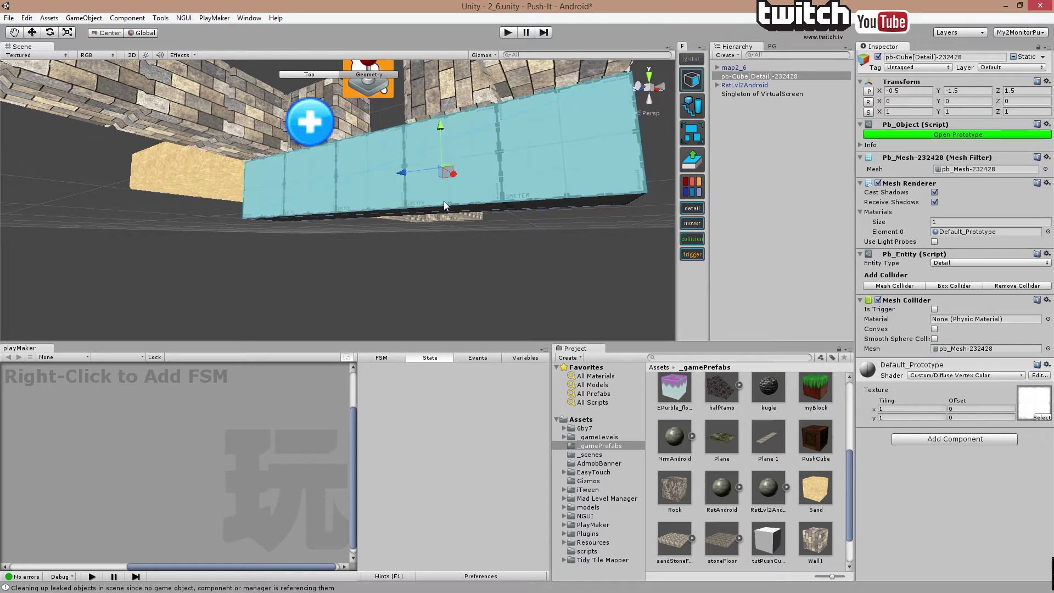
{"action": "key", "text": "d"}
{"action": "right_click_drag", "start_coordinate": [444, 201], "coordinate": [329, 211]}
{"action": "key", "text": "s"}
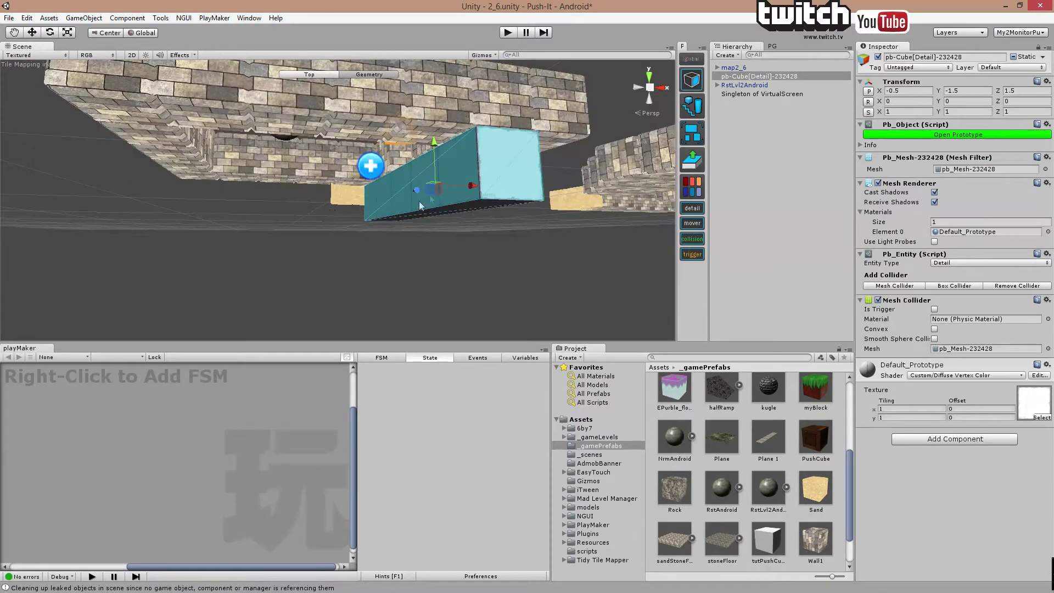
{"action": "left_click", "coordinate": [456, 177]}
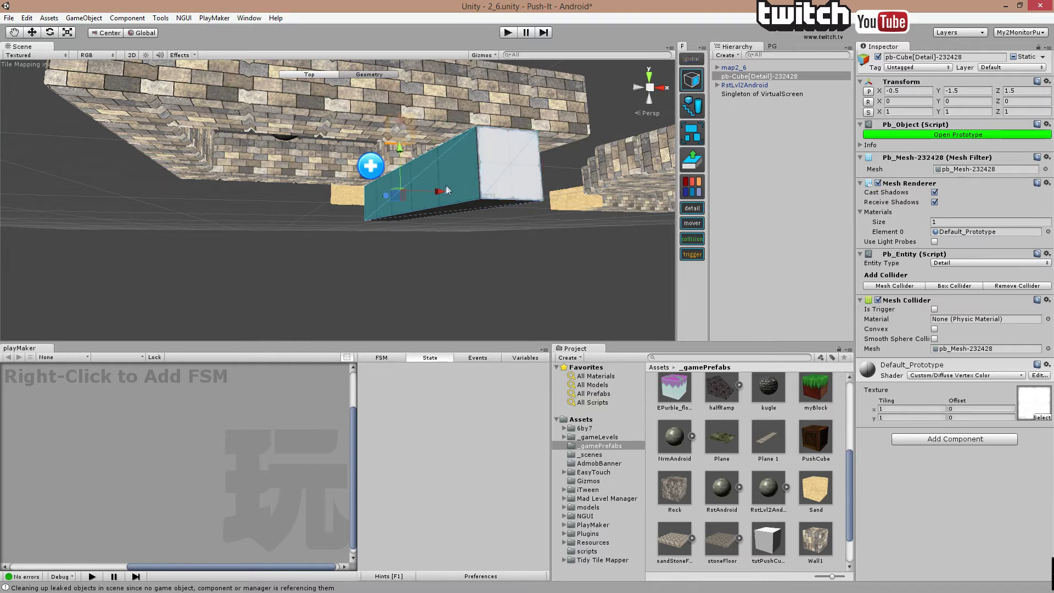
{"action": "left_click_drag", "start_coordinate": [433, 196], "coordinate": [244, 199]}
{"action": "right_click_drag", "start_coordinate": [411, 236], "coordinate": [456, 264]}
{"action": "left_click", "coordinate": [380, 221]}
Check how the floor fits inside the walls and play-test the level with the on-screen joystick
{"action": "left_click_drag", "start_coordinate": [438, 250], "coordinate": [455, 233], "text": "alt"}
{"action": "scroll", "coordinate": [455, 233], "scroll_direction": "up", "scroll_amount": 10}
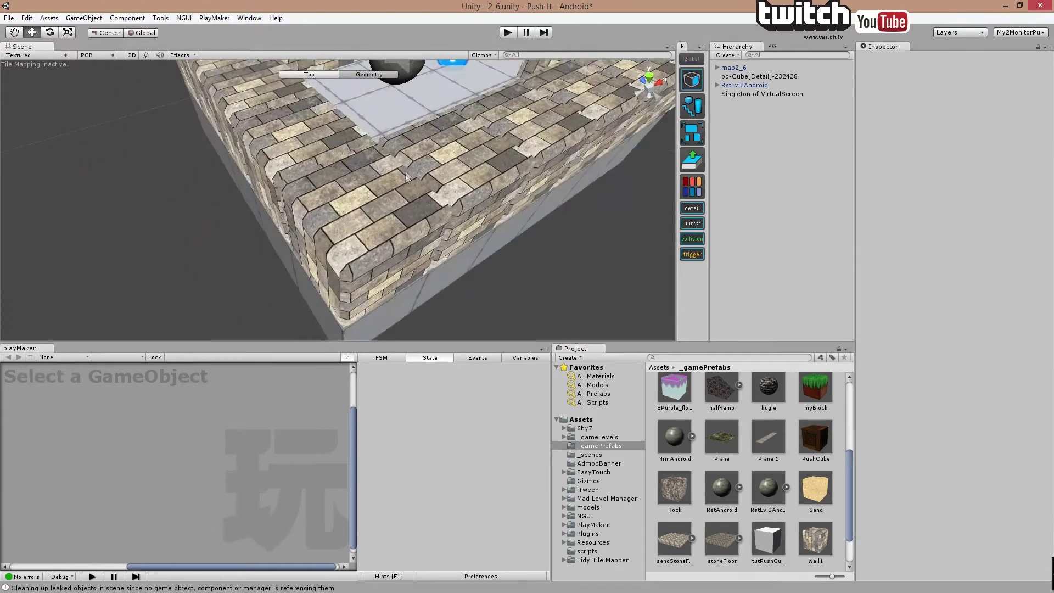
{"action": "scroll", "coordinate": [406, 177], "scroll_direction": "down", "scroll_amount": 10}
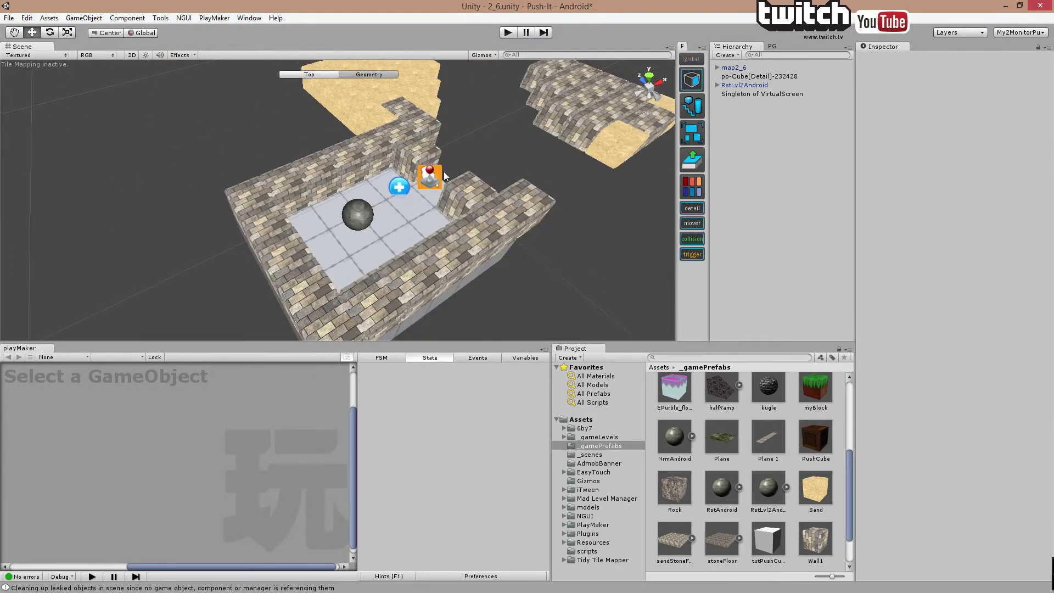
{"action": "scroll", "coordinate": [408, 224], "scroll_direction": "up", "scroll_amount": 6}
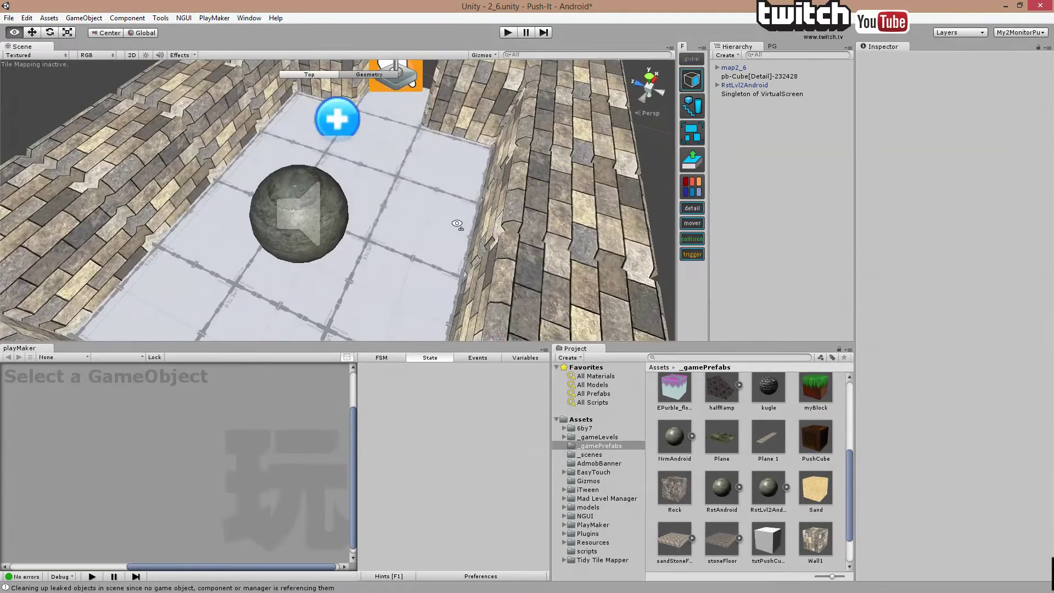
{"action": "right_click_drag", "start_coordinate": [457, 223], "coordinate": [362, 228]}
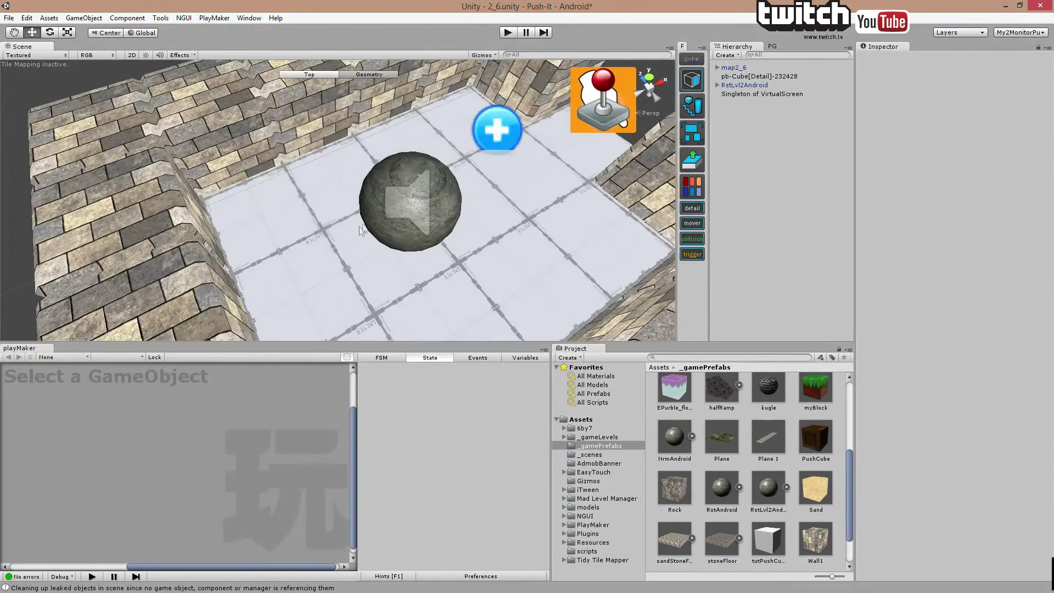
{"action": "scroll", "coordinate": [365, 228], "scroll_direction": "down", "scroll_amount": 5}
{"action": "left_click", "coordinate": [383, 236]}
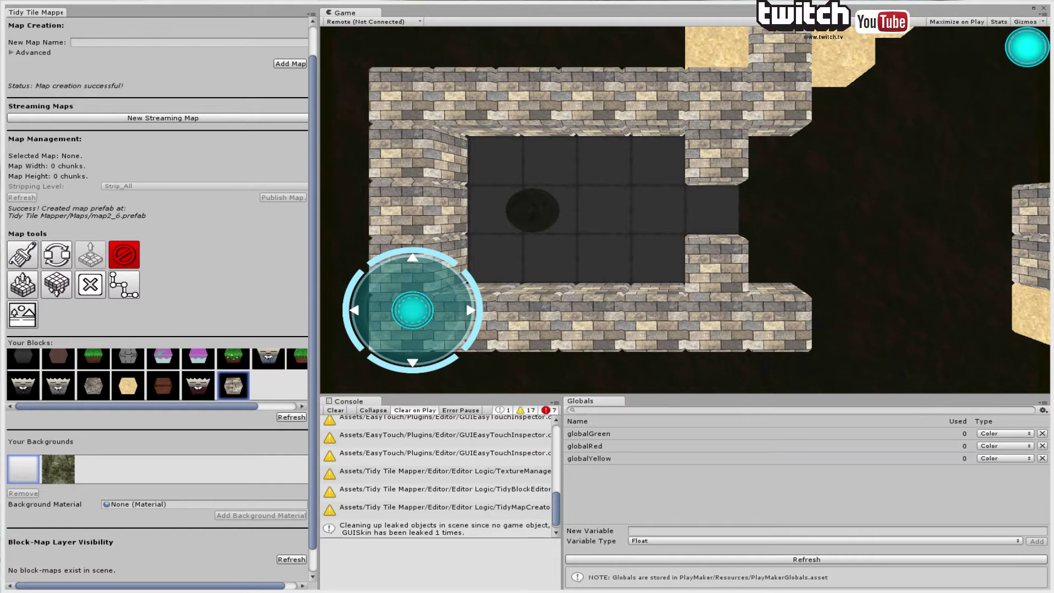
{"action": "key", "text": "ctrl+p"}
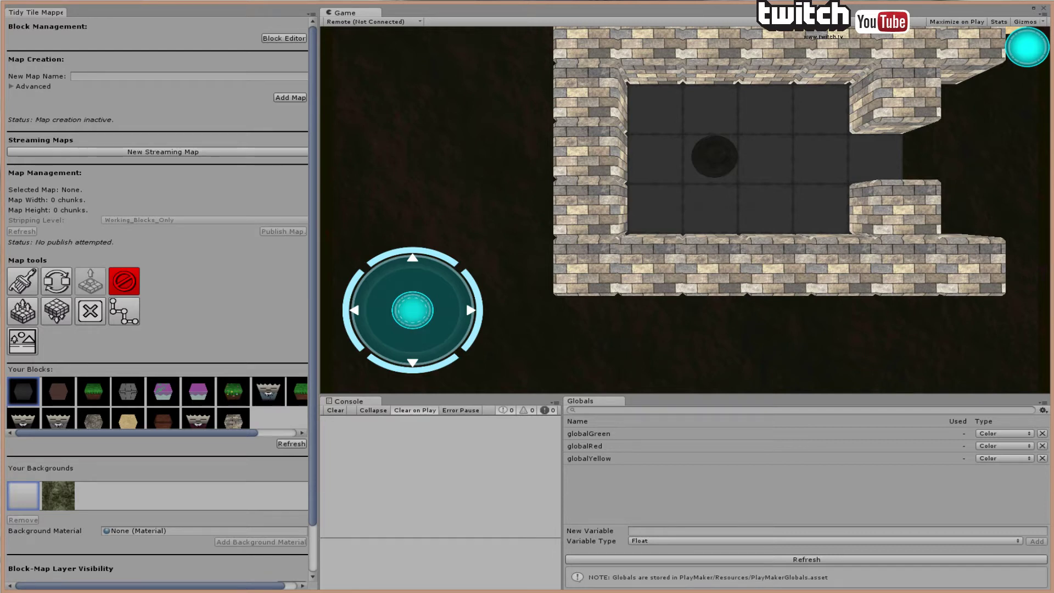
{"action": "left_click_drag", "start_coordinate": [412, 311], "coordinate": [351, 330]}
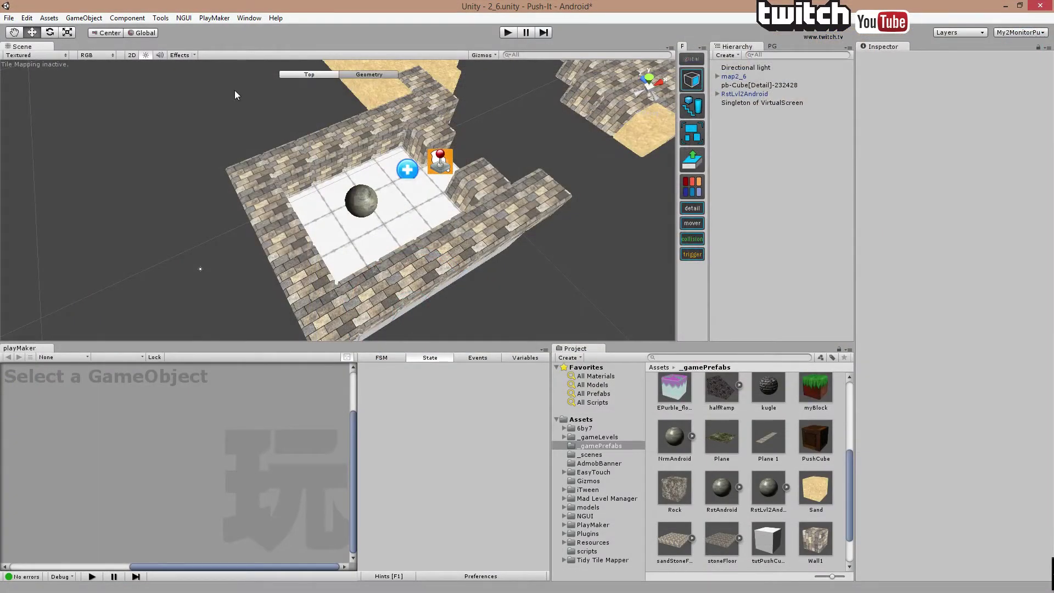
Create a new 1 × 1 × 1 ProBuilder cube, reset its position to 0, 0, 0 and save the scene
{"action": "middle_click_drag", "start_coordinate": [569, 291], "coordinate": [568, 216]}
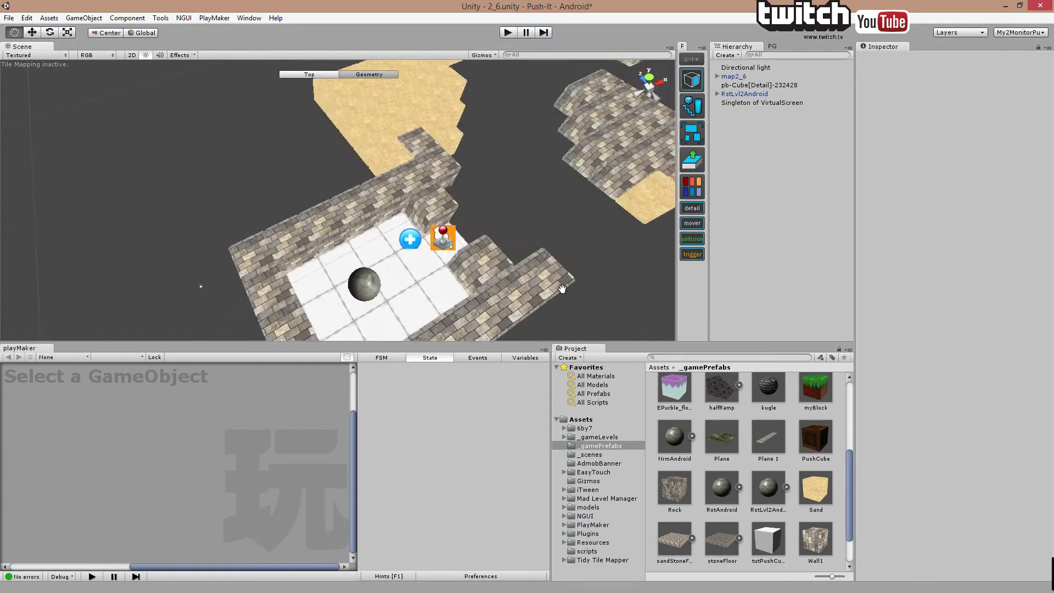
{"action": "scroll", "coordinate": [562, 285], "scroll_direction": "up", "scroll_amount": 3}
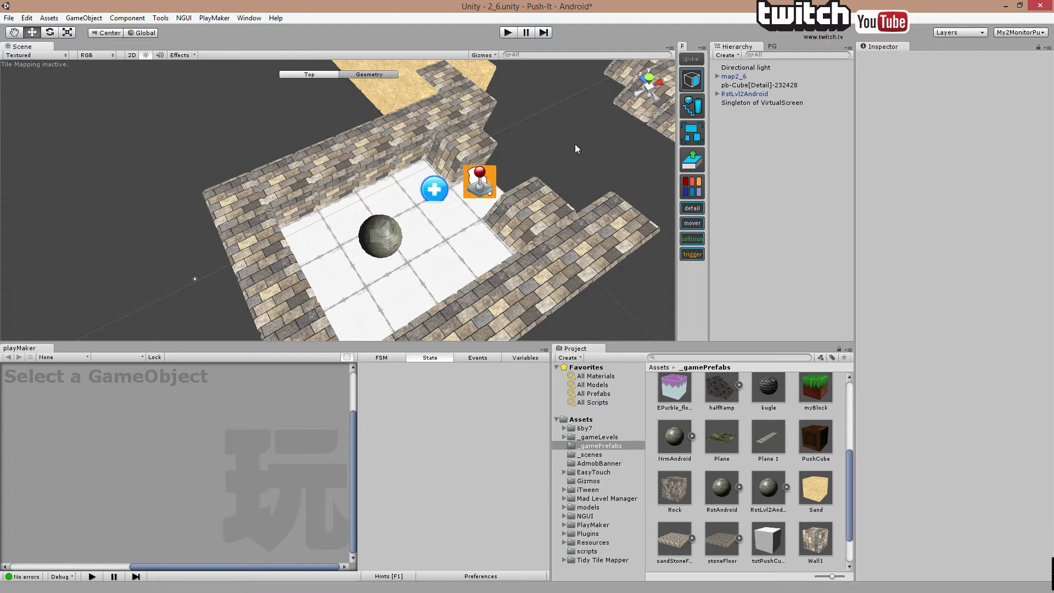
{"action": "middle_click_drag", "start_coordinate": [575, 144], "coordinate": [572, 145]}
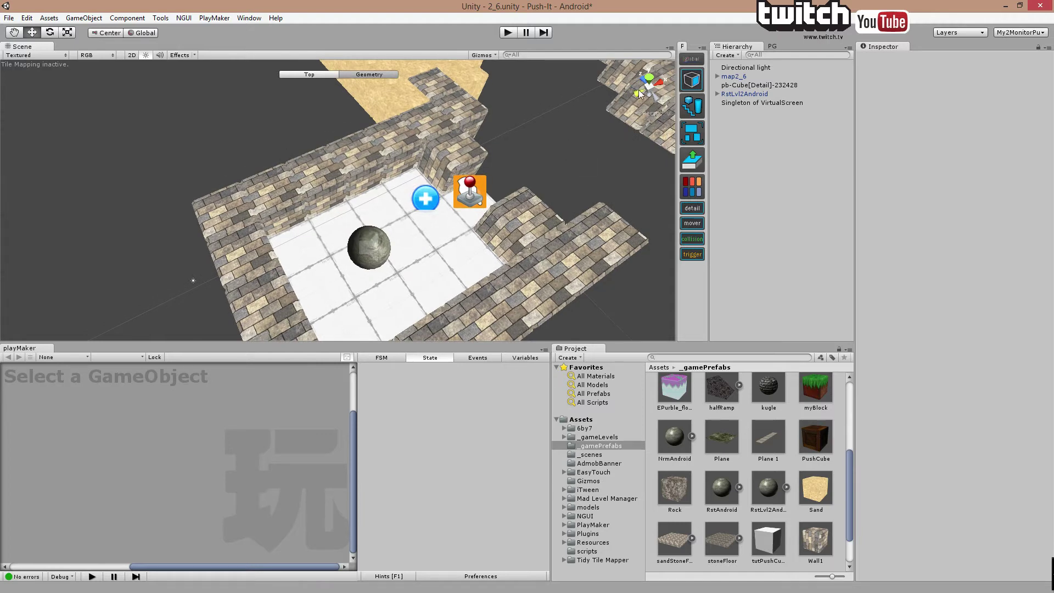
{"action": "left_click", "coordinate": [692, 110]}
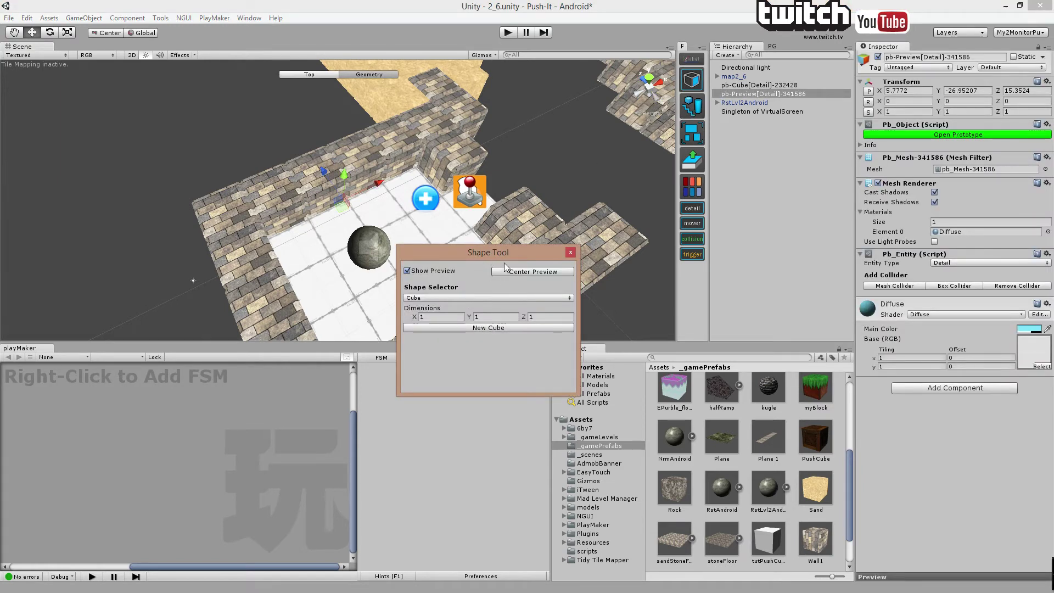
{"action": "left_click", "coordinate": [490, 329]}
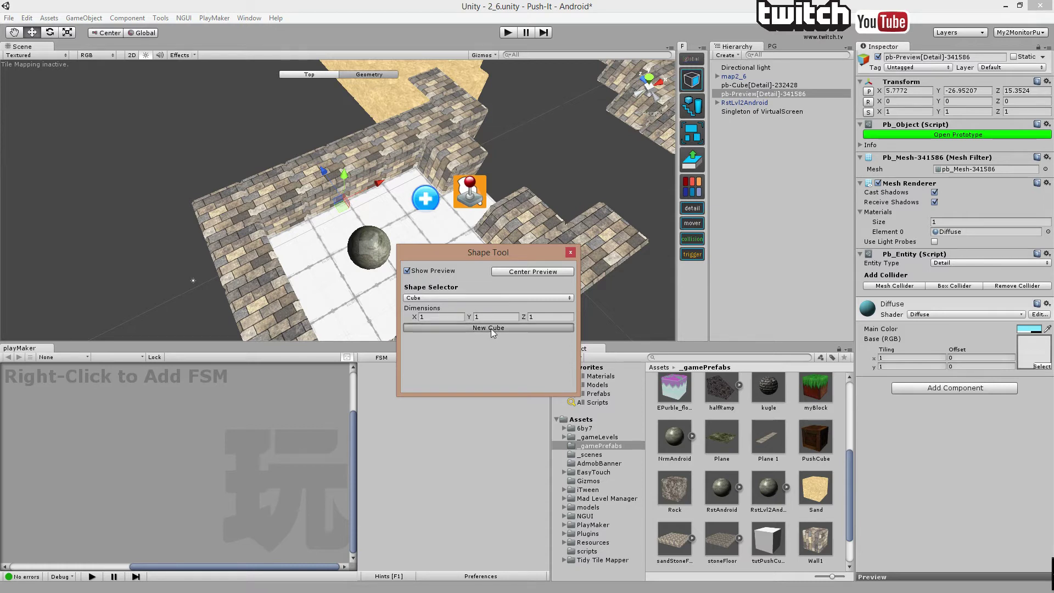
{"action": "left_click", "coordinate": [571, 252]}
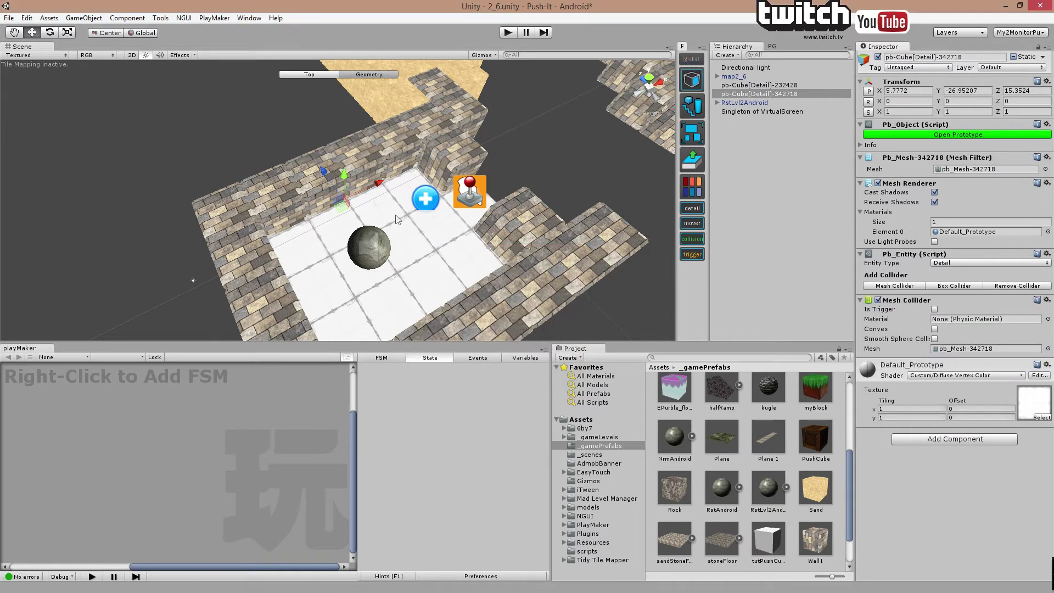
{"action": "left_click", "coordinate": [868, 90]}
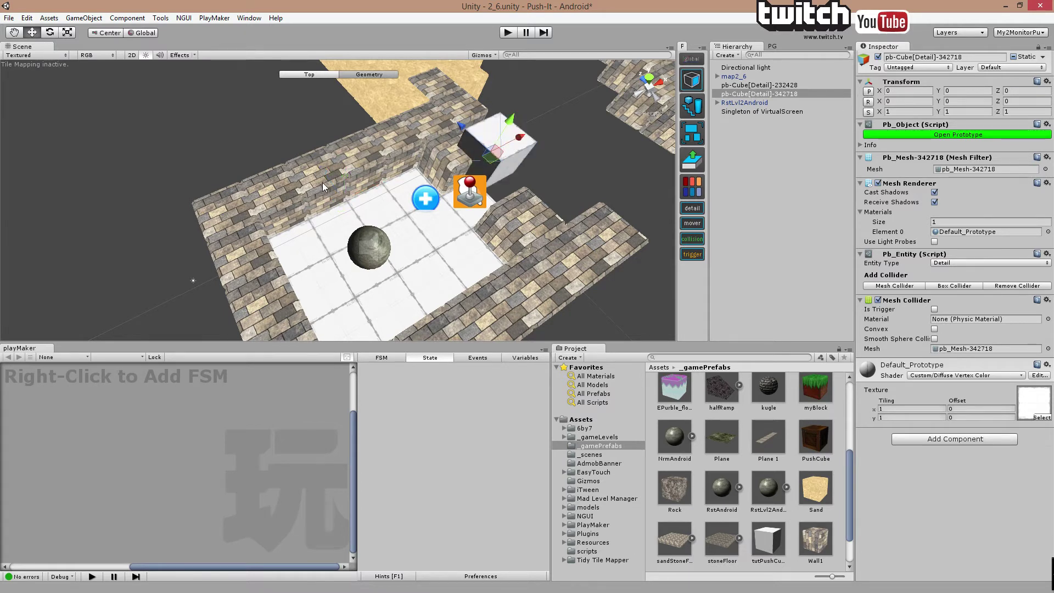
{"action": "key", "text": "ctrl+s"}
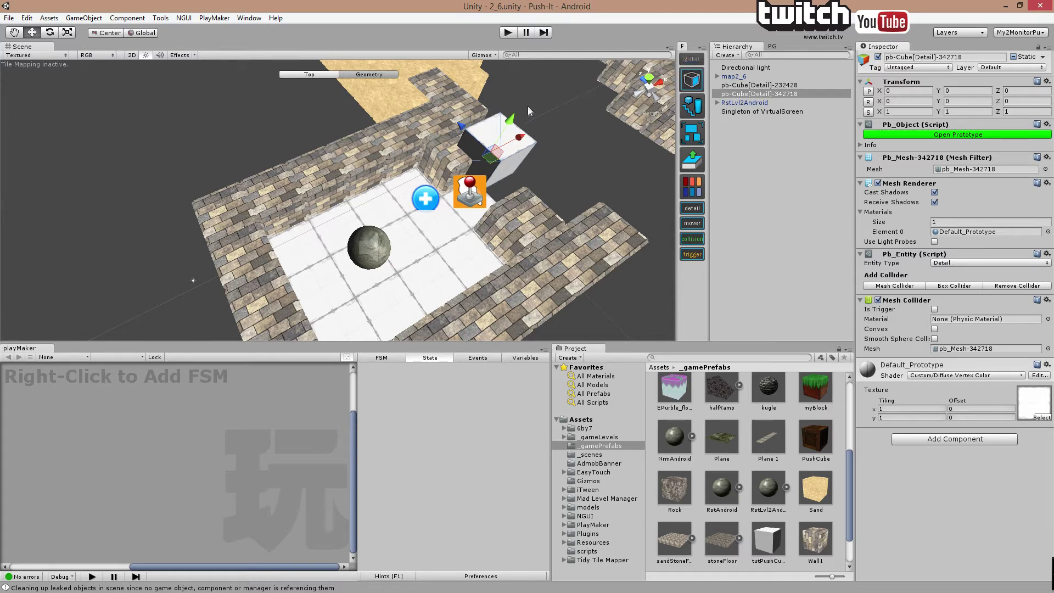
Move the new cube onto the stone wall at X -0.5, Y 0.5, Z 0.5
{"action": "left_click_drag", "start_coordinate": [463, 129], "coordinate": [487, 100]}
{"action": "scroll", "coordinate": [507, 131], "scroll_direction": "up", "scroll_amount": 4}
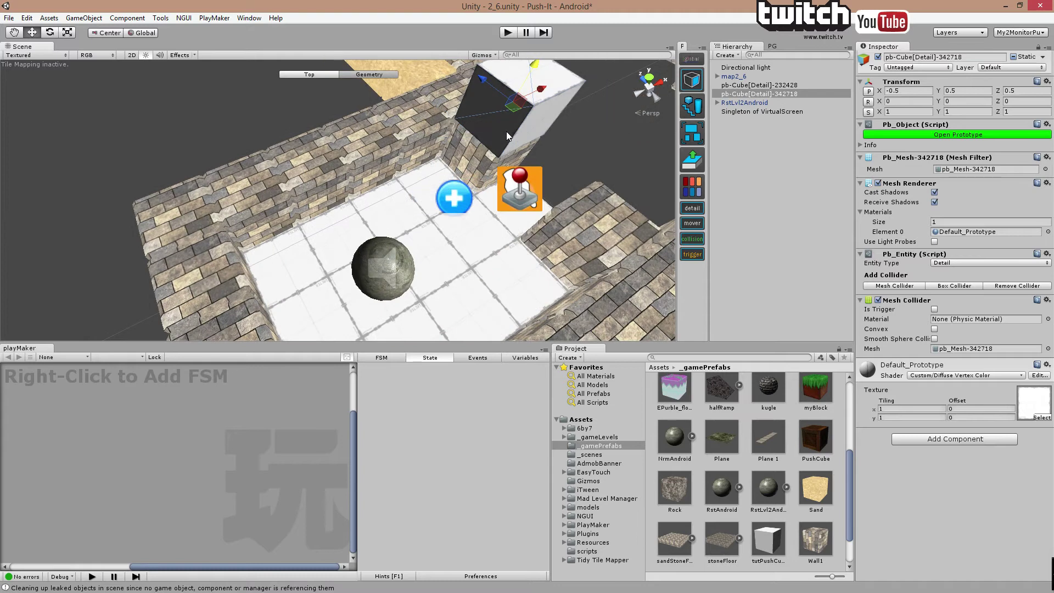
{"action": "right_click_drag", "start_coordinate": [506, 130], "coordinate": [521, 141]}
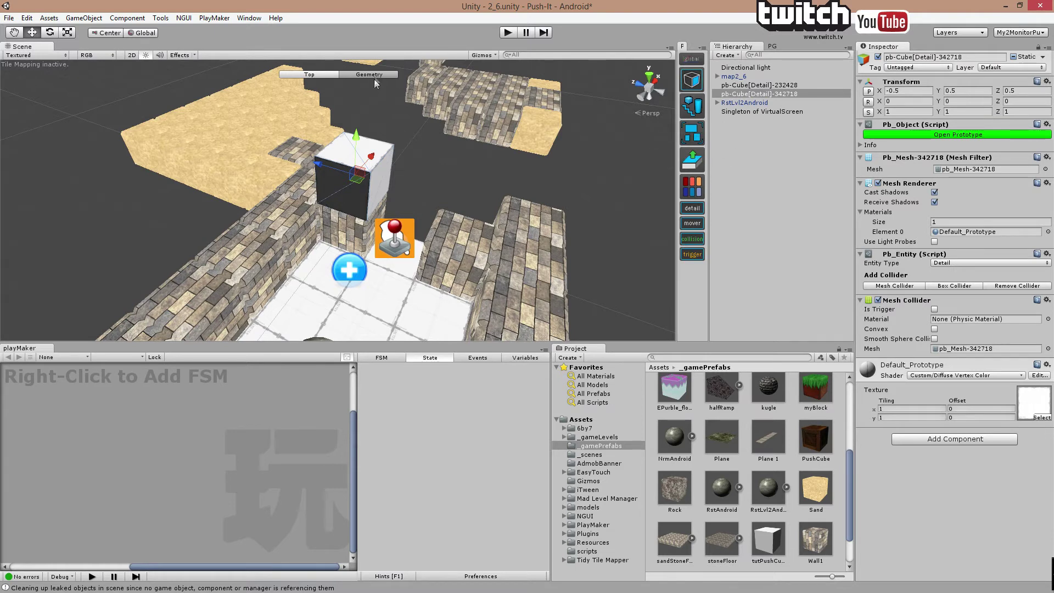
{"action": "left_click", "coordinate": [693, 87]}
{"action": "key", "text": "r"}
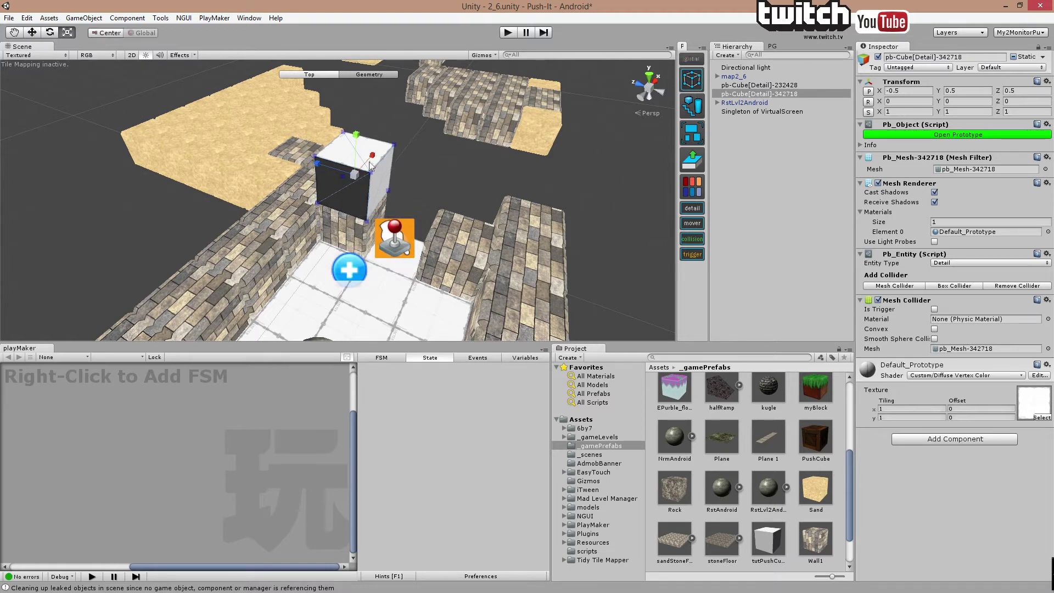
{"action": "left_click_drag", "start_coordinate": [360, 174], "coordinate": [349, 187]}
{"action": "key", "text": "ctrl+z"}
Set the ProGrids snap value to 0.25 and reposition the cube on the wall at X -0.25, Z 0.25
{"action": "key", "text": "f"}
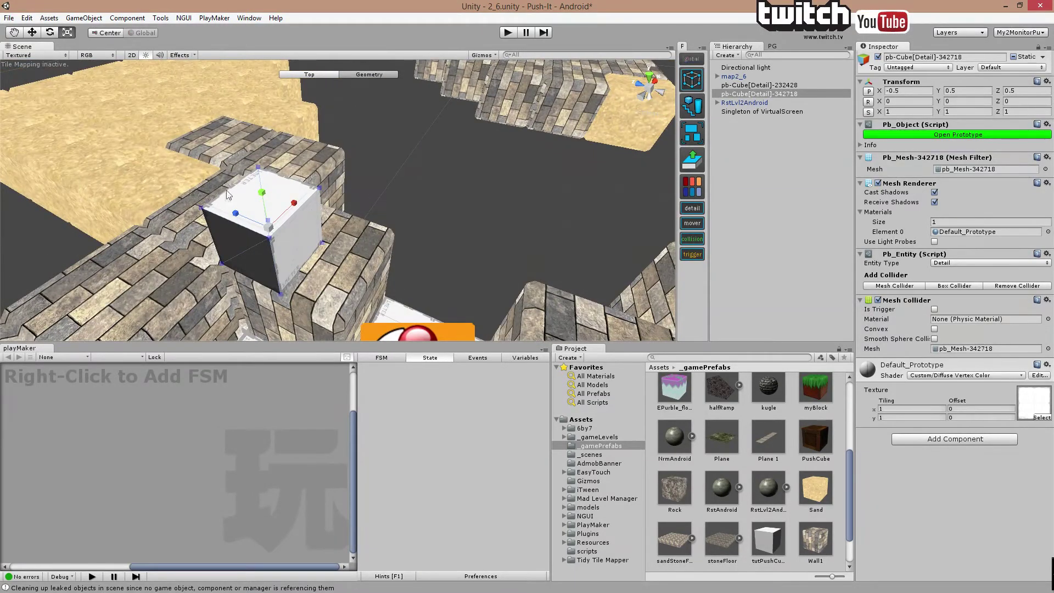
{"action": "key", "text": "w"}
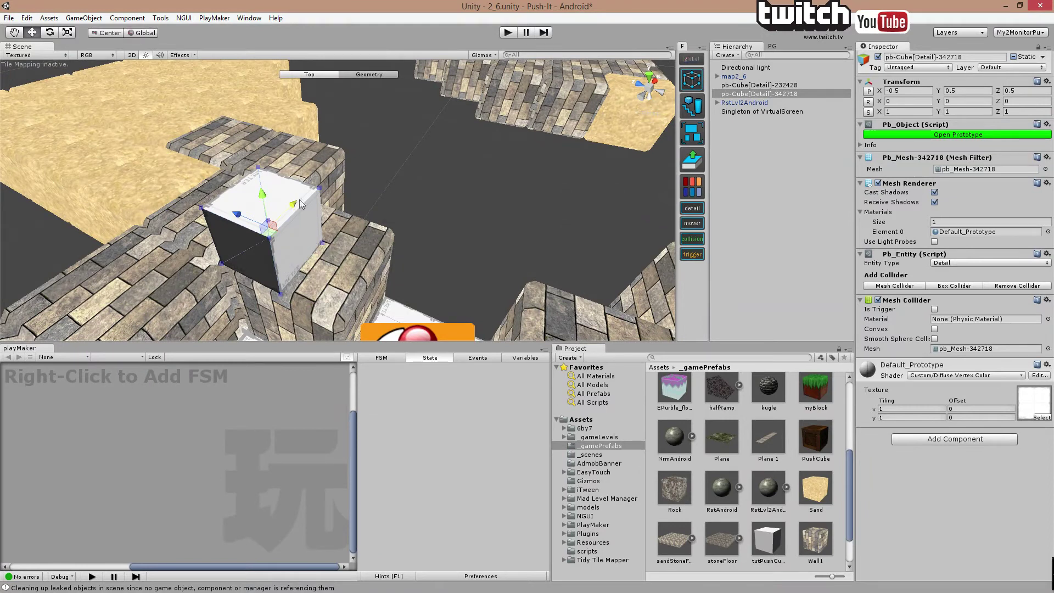
{"action": "left_click_drag", "start_coordinate": [312, 197], "coordinate": [333, 206]}
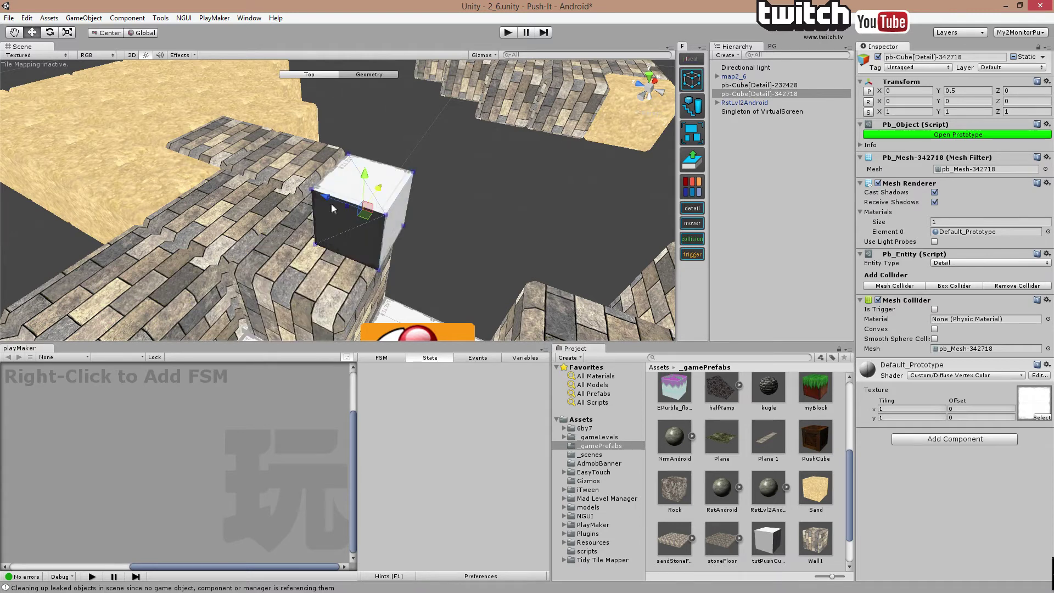
{"action": "left_click", "coordinate": [773, 46]}
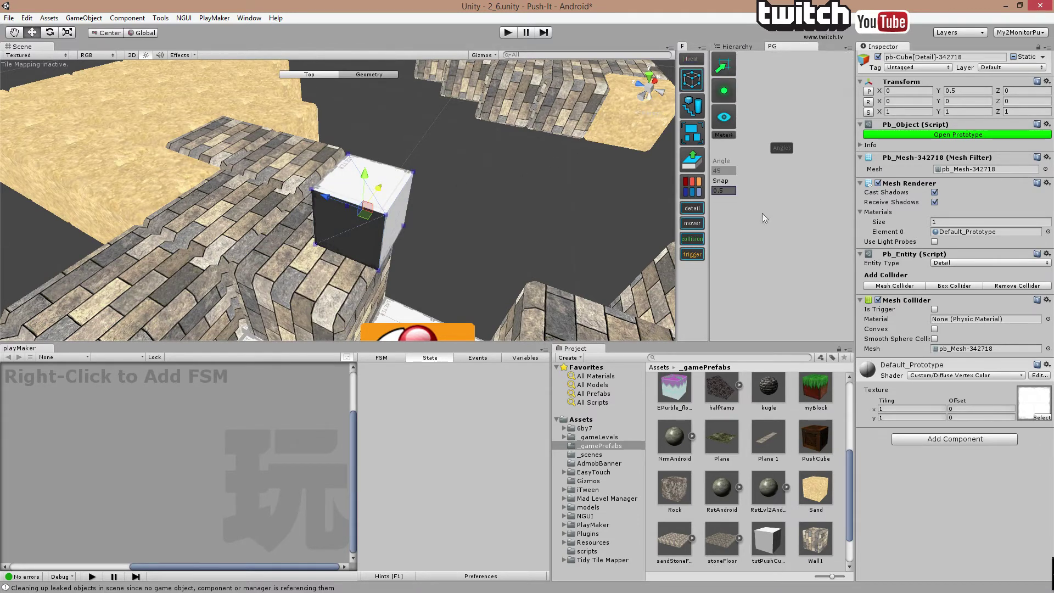
{"action": "left_click_drag", "start_coordinate": [730, 190], "coordinate": [715, 170]}
{"action": "type", "text": ".0.25"}
{"action": "mouse_move", "coordinate": [326, 196]}
{"action": "left_mouse_down"}
{"action": "mouse_move", "coordinate": [288, 185]}
{"action": "mouse_move", "coordinate": [333, 199]}
{"action": "left_mouse_up"}
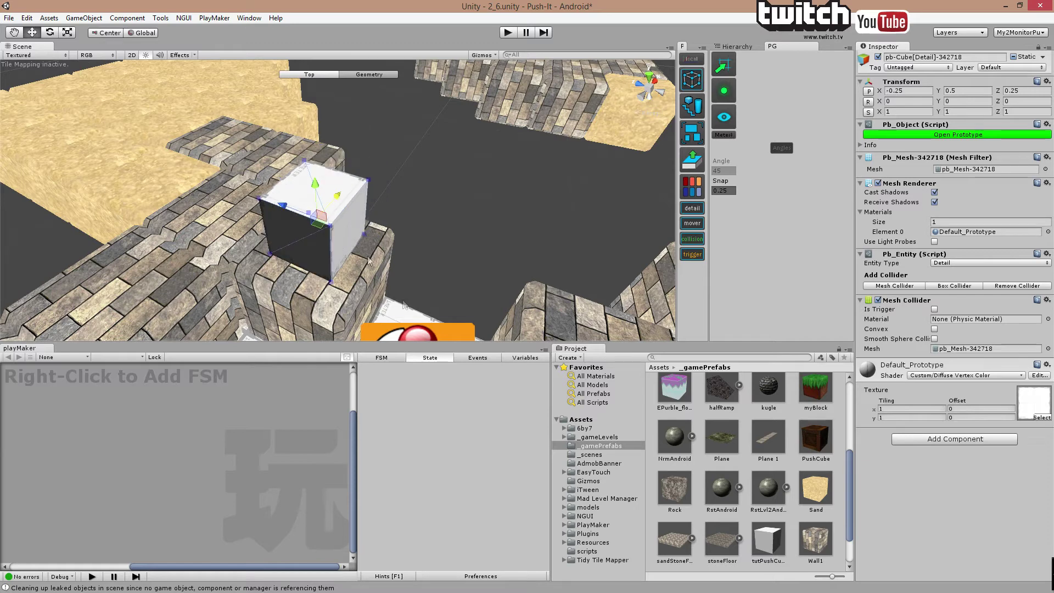
Raise the cube's top face in face selection mode to make the block taller, and turn off grid snapping
{"action": "scroll", "coordinate": [419, 255], "scroll_direction": "down", "scroll_amount": 3}
{"action": "middle_click_drag", "start_coordinate": [419, 256], "coordinate": [412, 236]}
{"action": "middle_click_drag", "start_coordinate": [399, 196], "coordinate": [373, 185]}
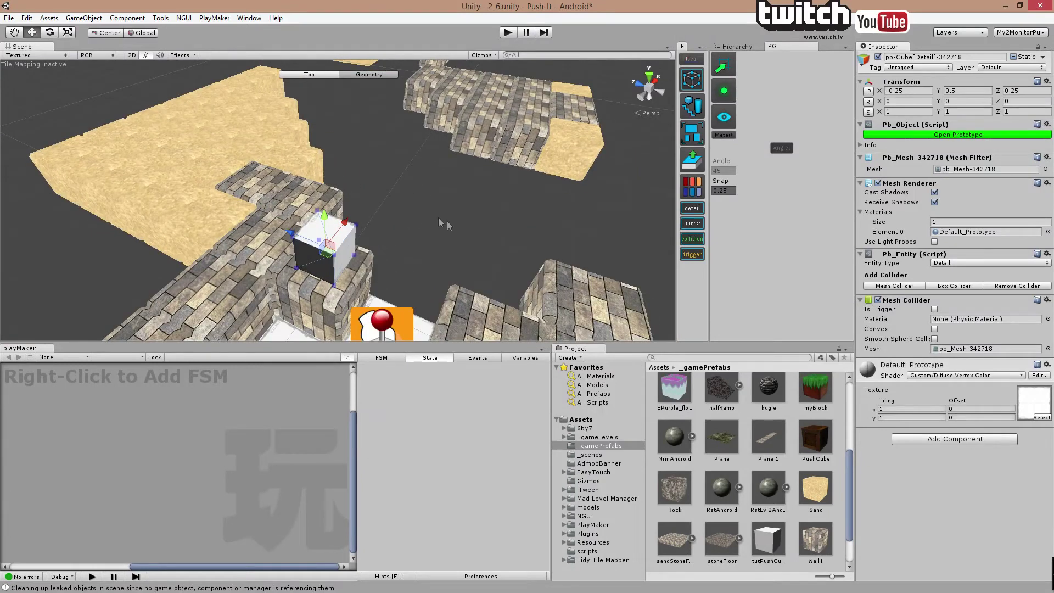
{"action": "left_click", "coordinate": [694, 84]}
{"action": "middle_click_drag", "start_coordinate": [410, 184], "coordinate": [497, 113]}
{"action": "scroll", "coordinate": [456, 149], "scroll_direction": "up", "scroll_amount": 3}
{"action": "middle_click_drag", "start_coordinate": [456, 149], "coordinate": [433, 158]}
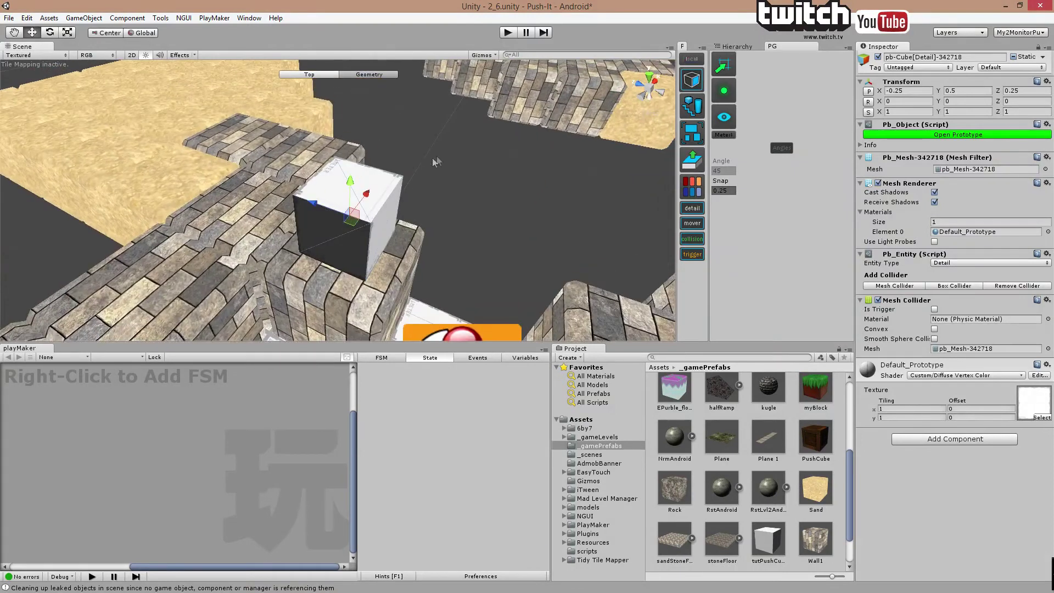
{"action": "left_click", "coordinate": [381, 185]}
{"action": "left_click_drag", "start_coordinate": [355, 164], "coordinate": [354, 144]}
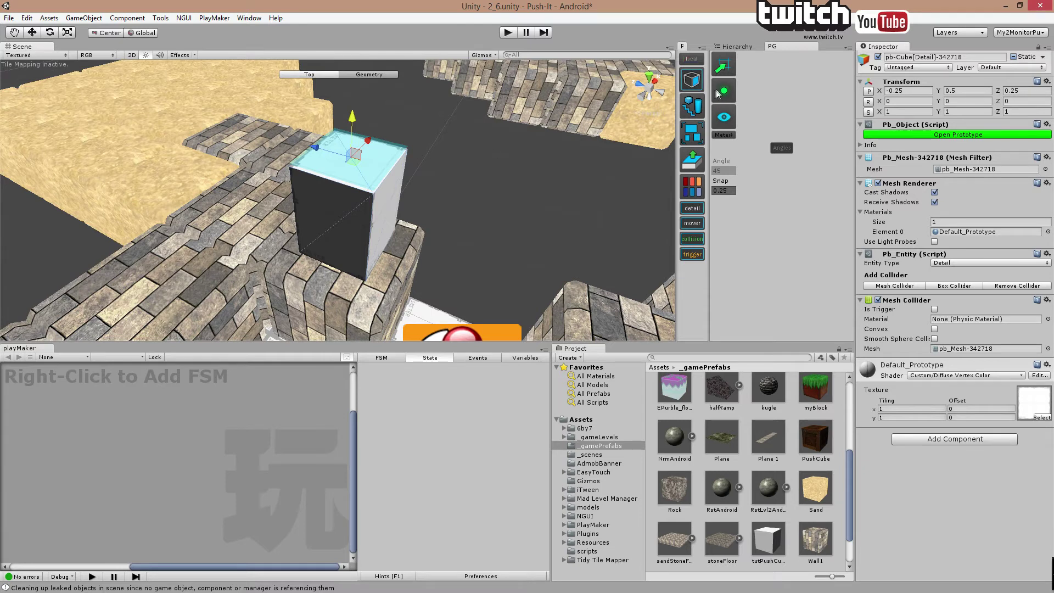
{"action": "mouse_move", "coordinate": [352, 117]}
{"action": "left_mouse_down"}
{"action": "mouse_move", "coordinate": [351, 149]}
{"action": "mouse_move", "coordinate": [352, 118]}
{"action": "left_mouse_up"}
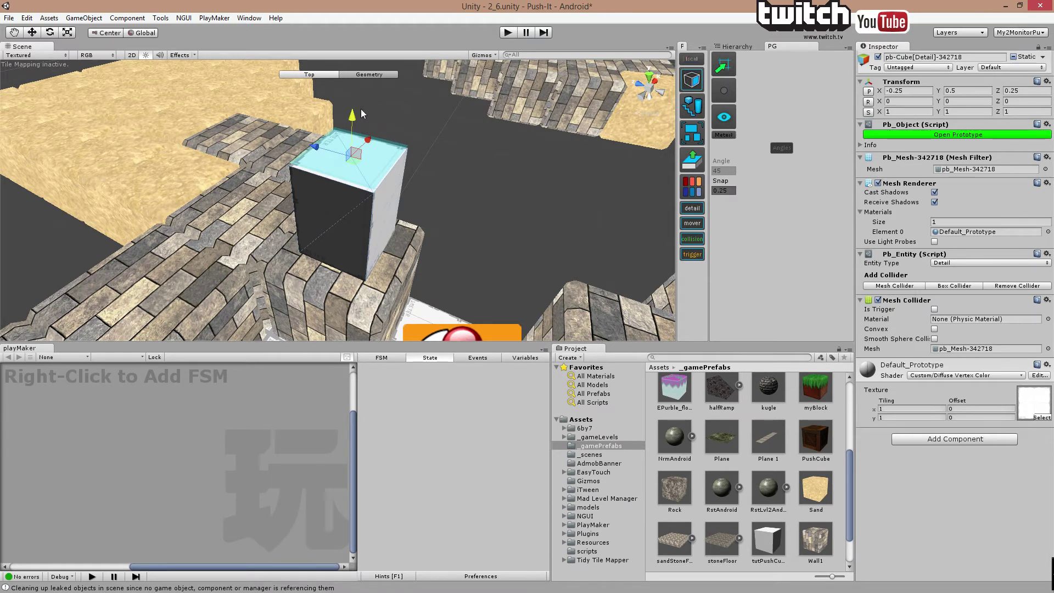
Scale the block's top face down on both horizontal axes and lower it to form a short tapered block
{"action": "key", "text": "r"}
{"action": "left_click_drag", "start_coordinate": [317, 146], "coordinate": [323, 148]}
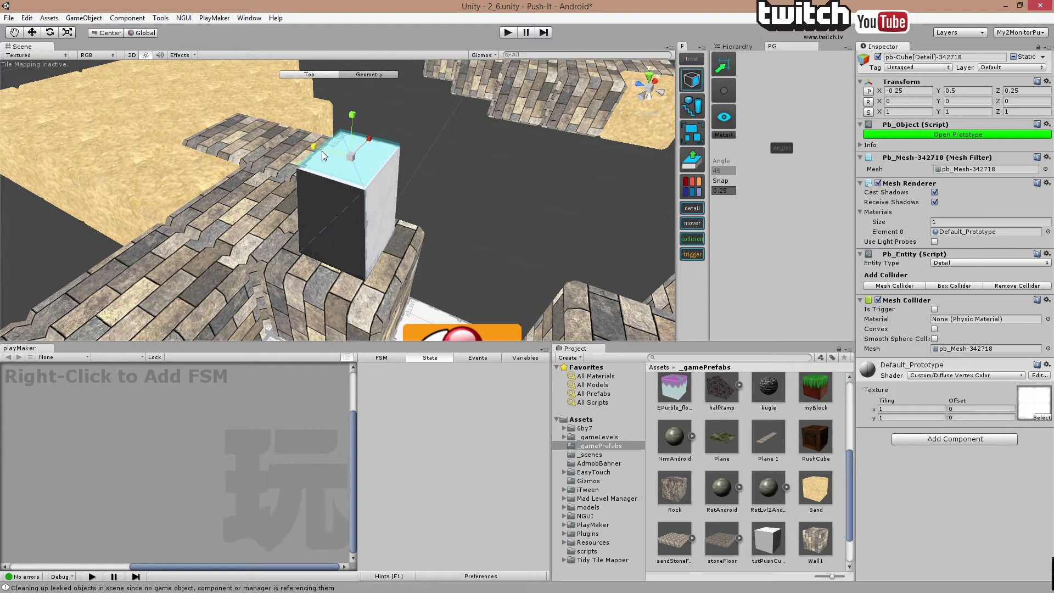
{"action": "key", "text": "ctrl+z"}
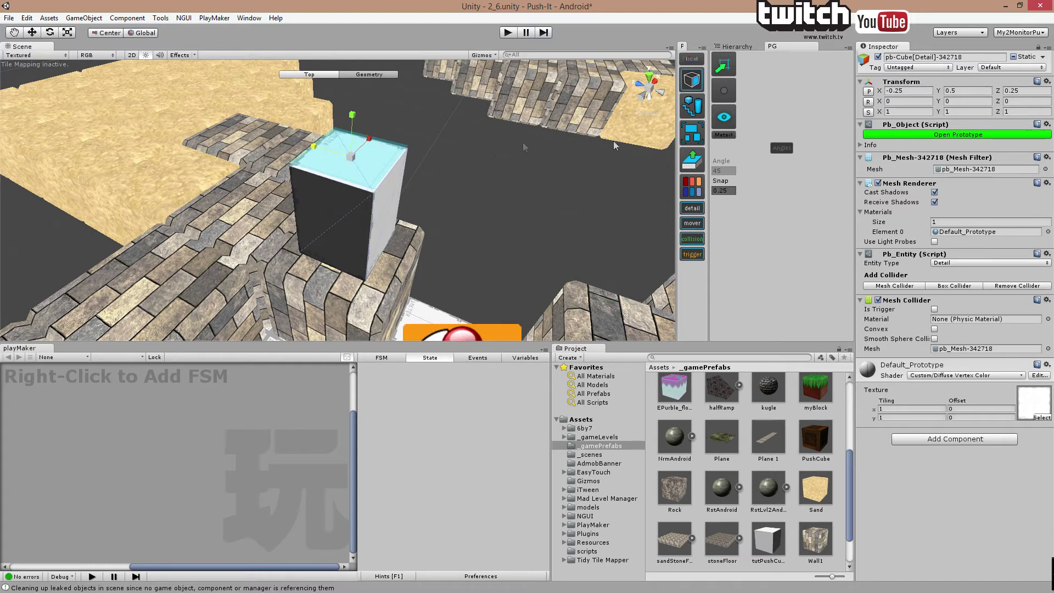
{"action": "mouse_move", "coordinate": [317, 149]}
{"action": "left_mouse_down"}
{"action": "mouse_move", "coordinate": [368, 144]}
{"action": "mouse_move", "coordinate": [315, 146]}
{"action": "mouse_move", "coordinate": [323, 152]}
{"action": "left_mouse_up"}
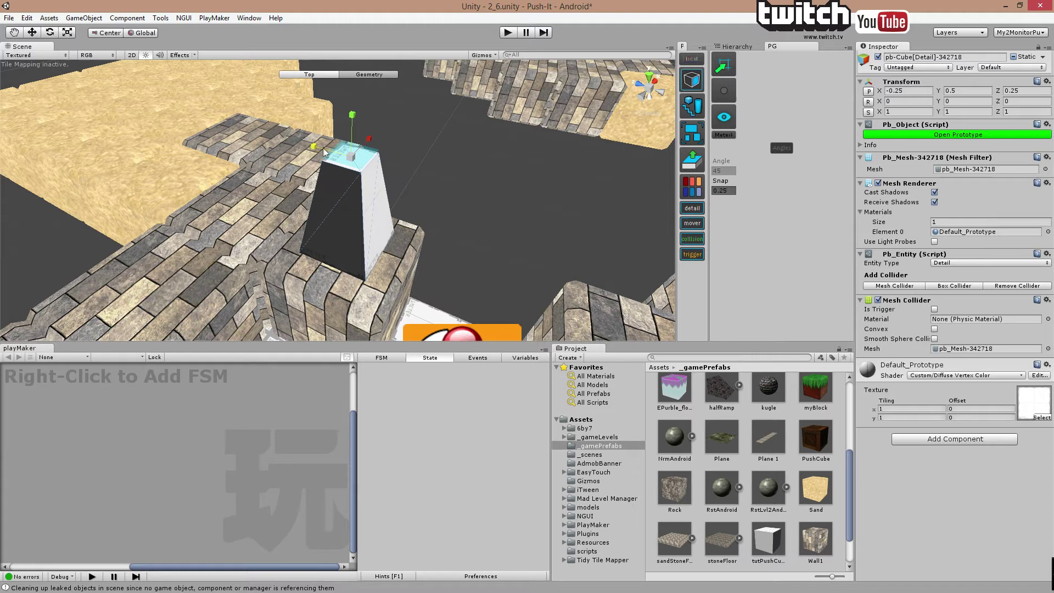
{"action": "key", "text": "w"}
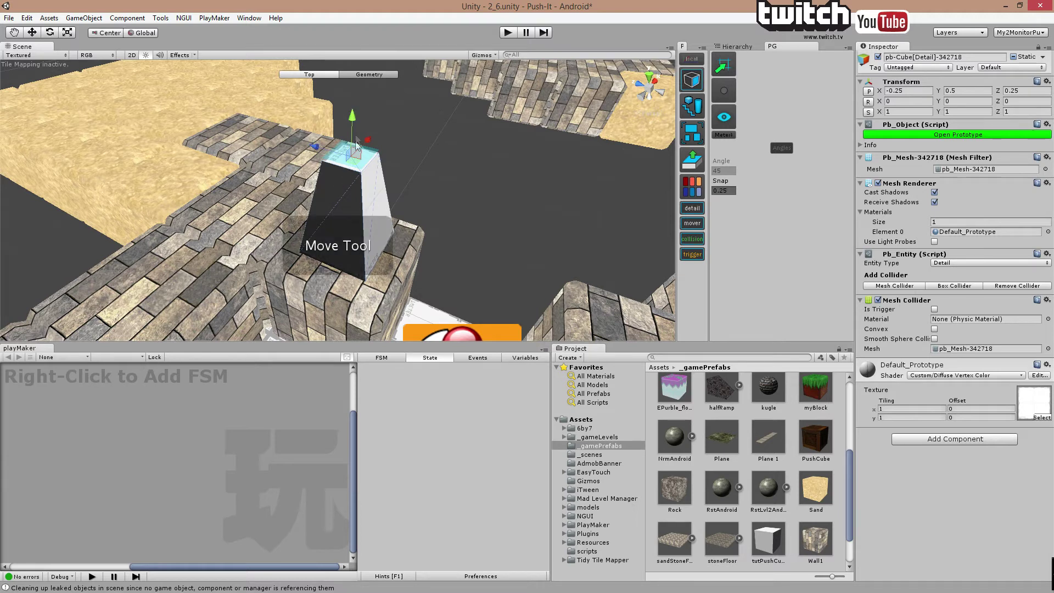
{"action": "left_click_drag", "start_coordinate": [351, 120], "coordinate": [353, 146]}
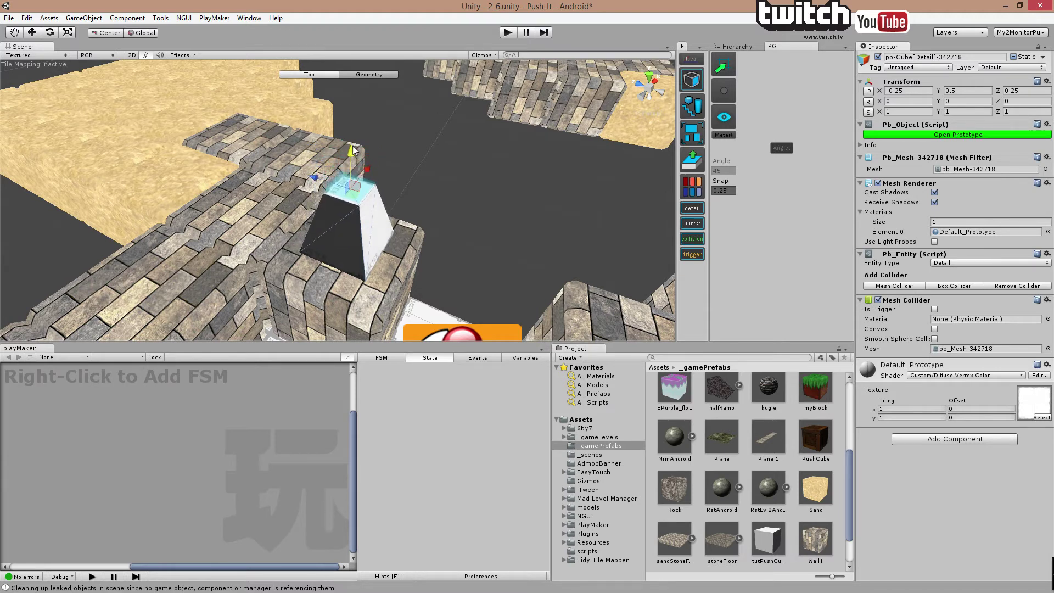
Extrude the tapered block's top face straight up to form a narrow column segment
{"action": "middle_click_drag", "start_coordinate": [527, 271], "coordinate": [599, 216]}
{"action": "middle_click_drag", "start_coordinate": [469, 196], "coordinate": [473, 198]}
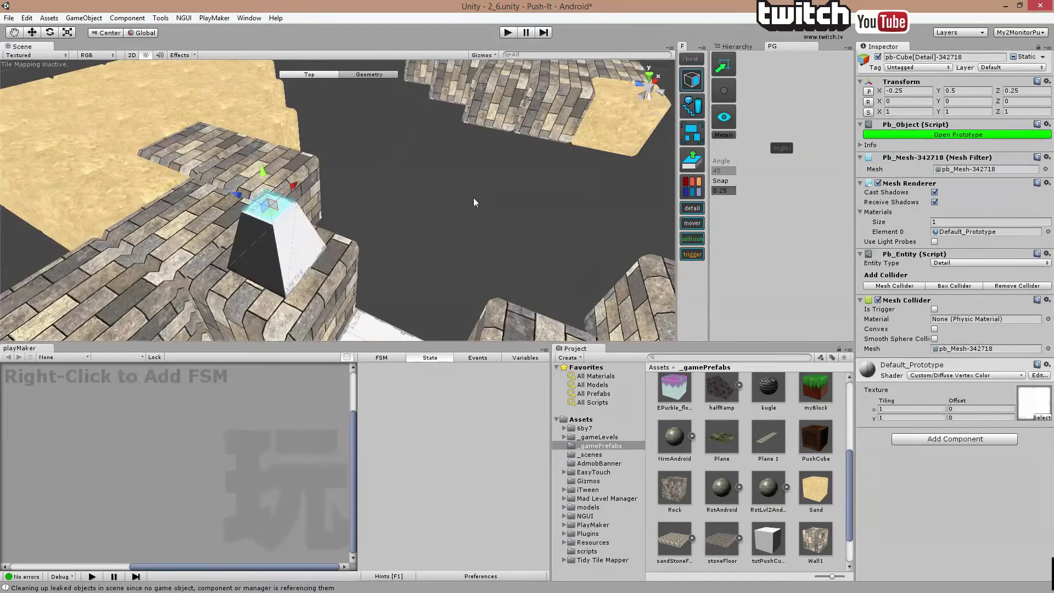
{"action": "right_click_drag", "start_coordinate": [347, 182], "coordinate": [407, 198]}
{"action": "left_click_drag", "start_coordinate": [409, 199], "coordinate": [428, 201], "text": "alt"}
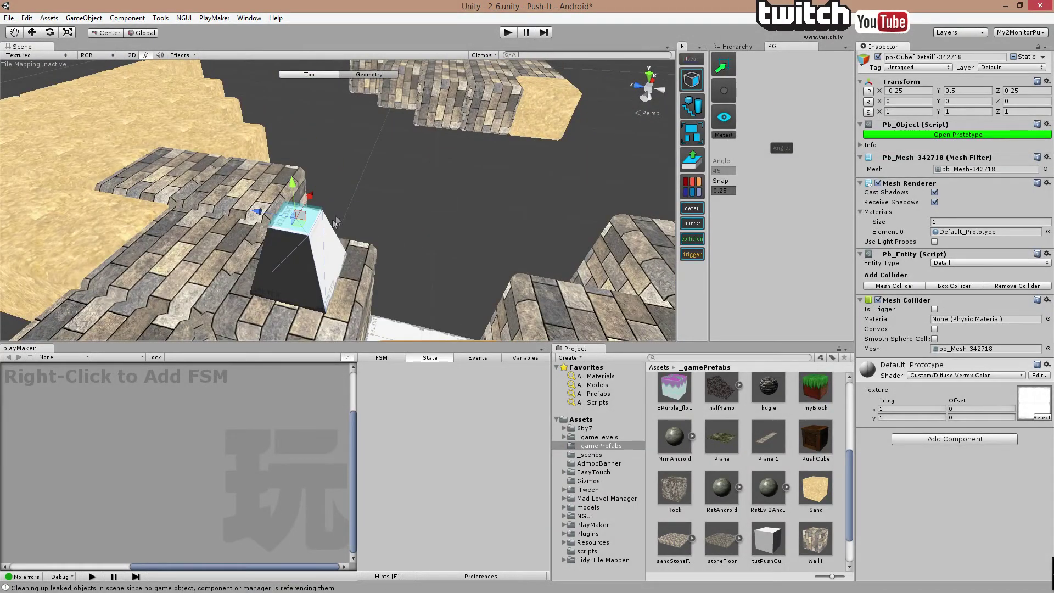
{"action": "left_click", "coordinate": [685, 163]}
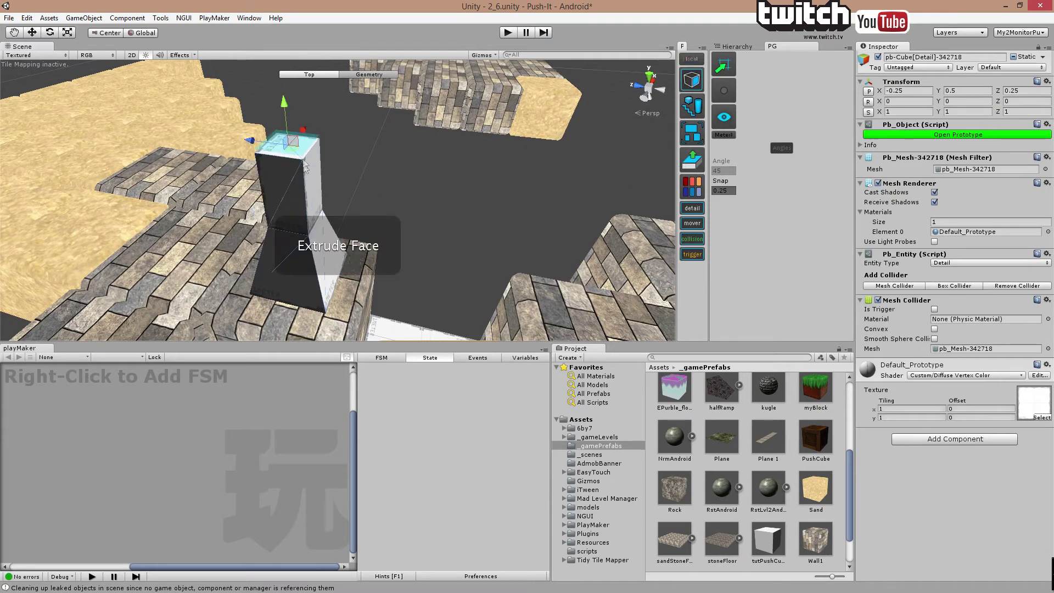
Extrude the column's top face upward again to add a second straight segment
{"action": "left_click_drag", "start_coordinate": [303, 160], "coordinate": [352, 171], "text": "alt"}
{"action": "middle_click_drag", "start_coordinate": [308, 258], "coordinate": [360, 161]}
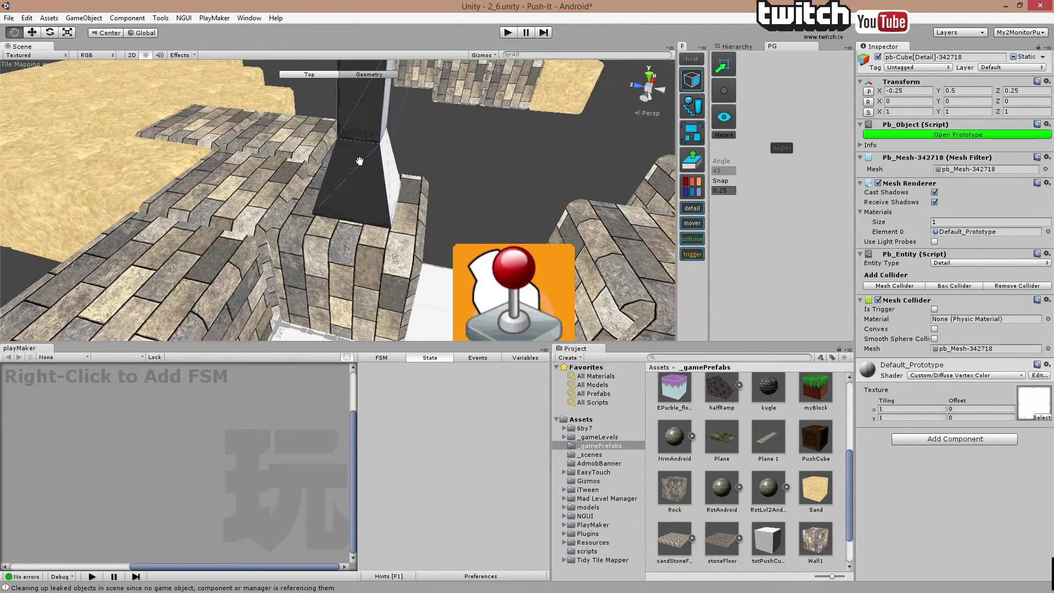
{"action": "scroll", "coordinate": [360, 161], "scroll_direction": "down", "scroll_amount": 3}
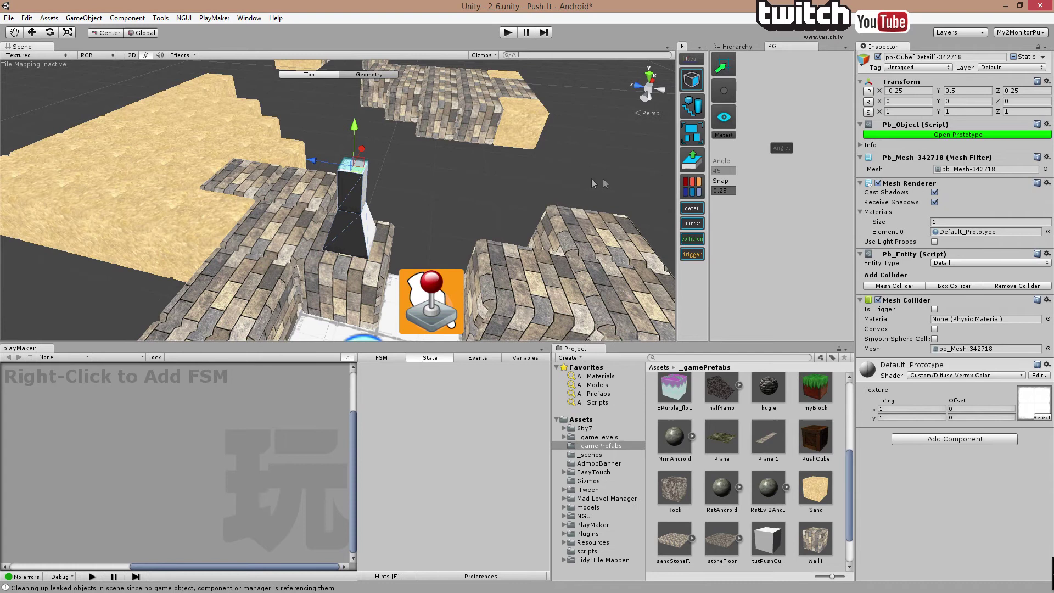
{"action": "left_click_drag", "start_coordinate": [598, 183], "coordinate": [381, 170], "text": "alt"}
{"action": "left_click_drag", "start_coordinate": [274, 174], "coordinate": [271, 137], "text": "shift"}
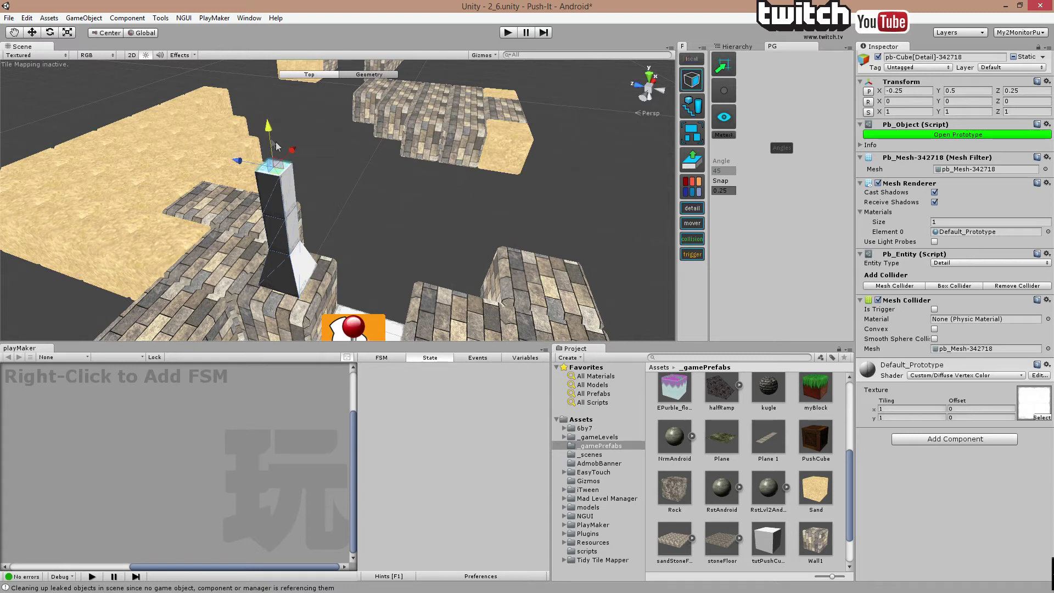
{"action": "middle_click_drag", "start_coordinate": [296, 153], "coordinate": [367, 174]}
{"action": "scroll", "coordinate": [367, 170], "scroll_direction": "down", "scroll_amount": 4}
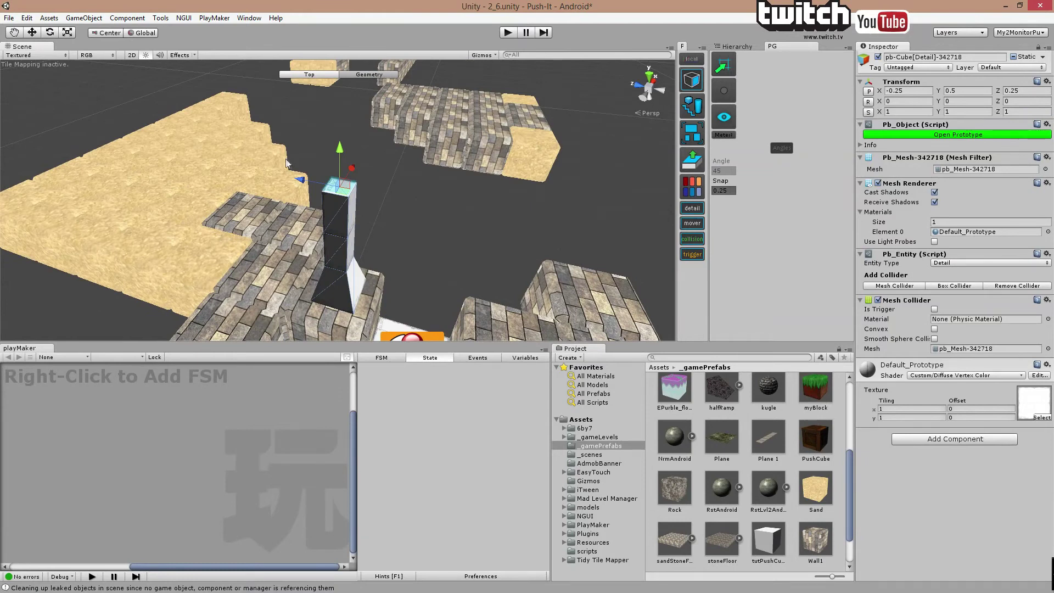
In vertex selection mode, select the two vertices along one edge of the column's top and move them outward to flare the top segment
{"action": "scroll", "coordinate": [355, 189], "scroll_direction": "up", "scroll_amount": 4}
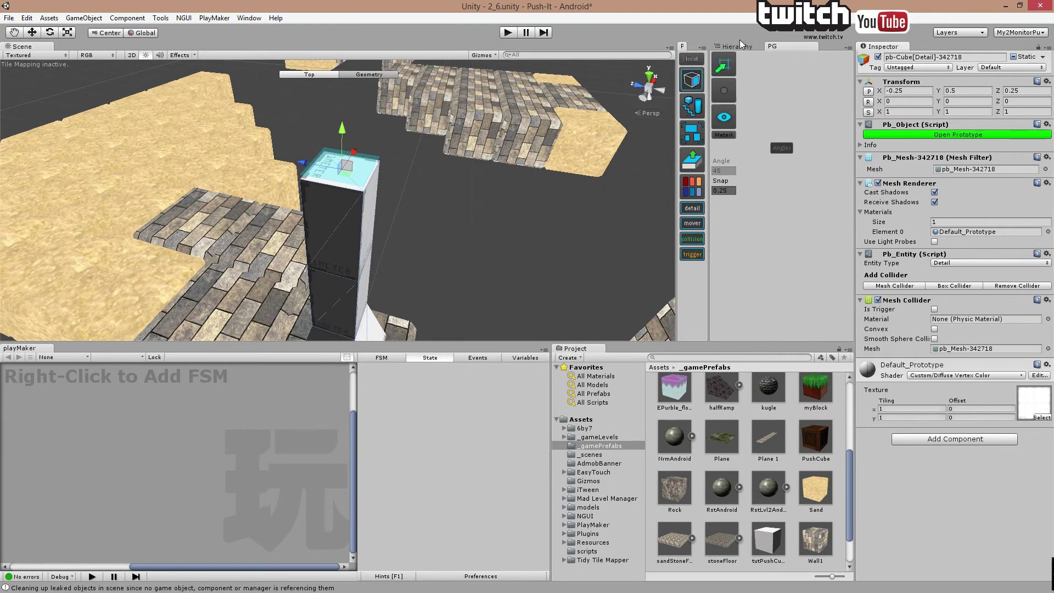
{"action": "left_click", "coordinate": [737, 47]}
{"action": "left_click", "coordinate": [369, 166]}
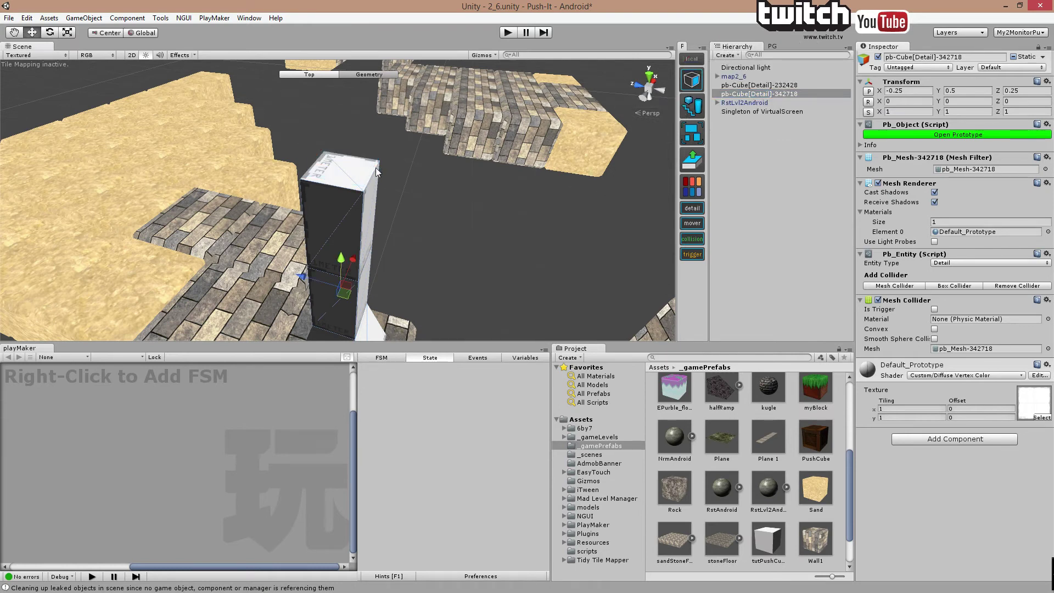
{"action": "left_click", "coordinate": [376, 169]}
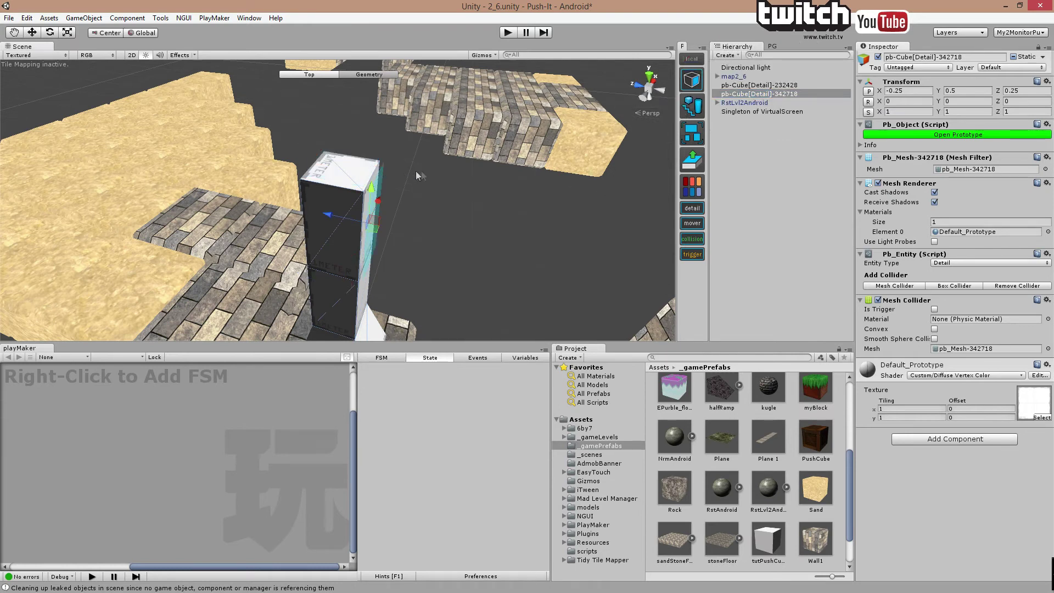
{"action": "left_click", "coordinate": [692, 81]}
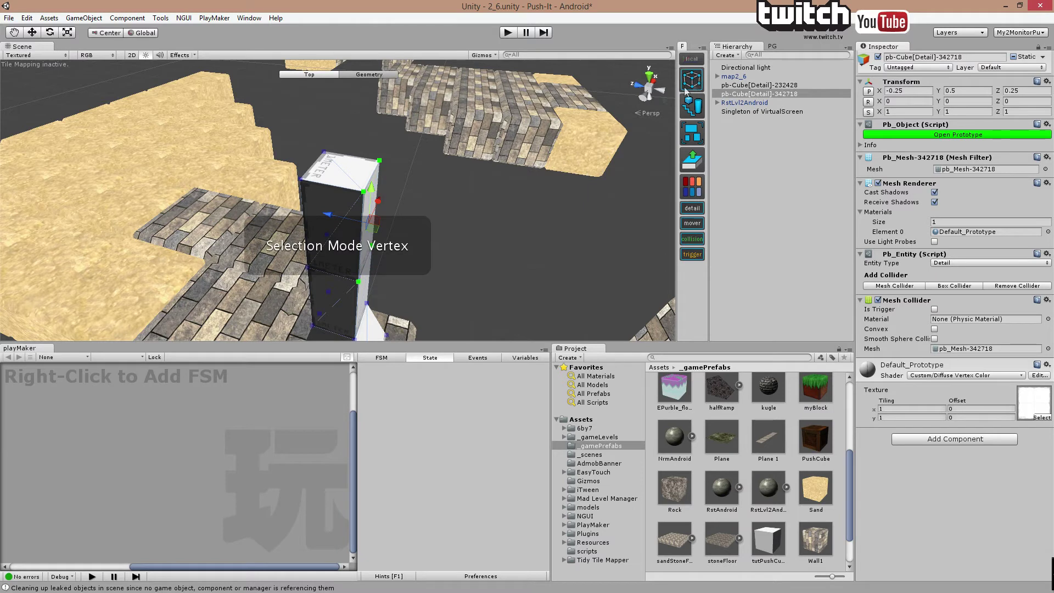
{"action": "left_click", "coordinate": [382, 165]}
{"action": "left_click", "coordinate": [380, 161]}
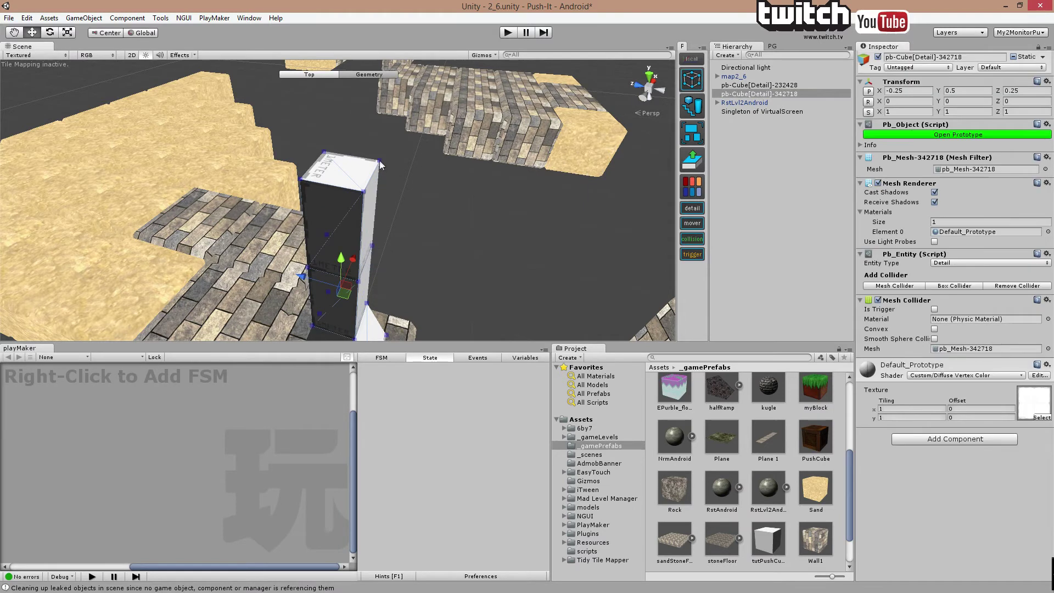
{"action": "left_click", "coordinate": [362, 190], "text": "shift"}
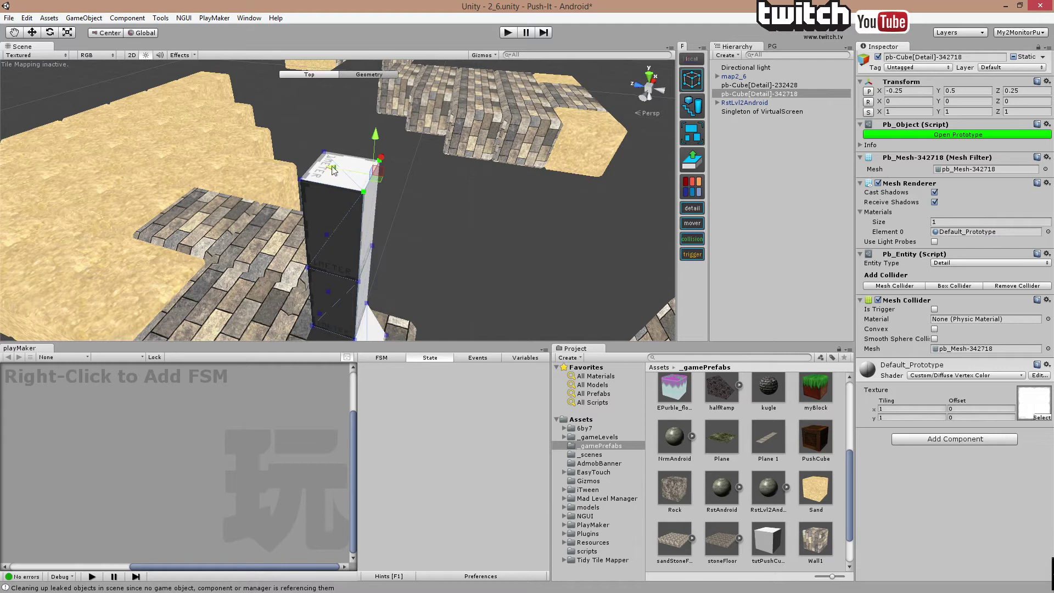
{"action": "left_click_drag", "start_coordinate": [338, 170], "coordinate": [389, 180]}
{"action": "mouse_move", "coordinate": [407, 195]}
{"action": "middle_mouse_down"}
{"action": "mouse_move", "coordinate": [398, 163]}
{"action": "mouse_move", "coordinate": [410, 180]}
{"action": "middle_mouse_up"}
{"action": "scroll", "coordinate": [399, 165], "scroll_direction": "down", "scroll_amount": 2}
{"action": "left_click_drag", "start_coordinate": [423, 166], "coordinate": [472, 170], "text": "alt"}
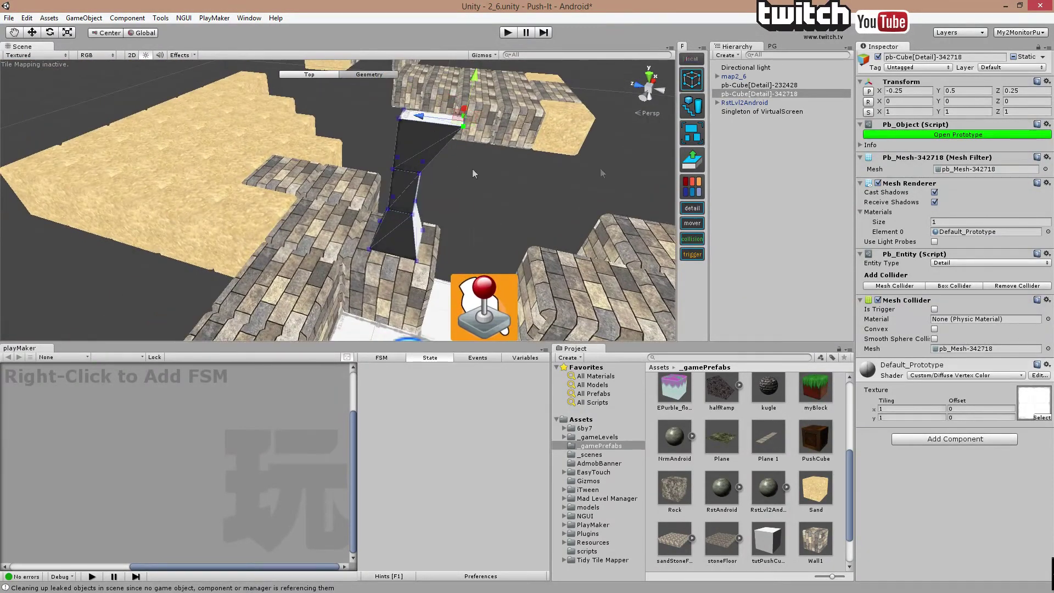
Turn on grid snapping at 0.25 and reposition the two flared top vertices so they overhang the column on the grid
{"action": "left_click", "coordinate": [772, 48]}
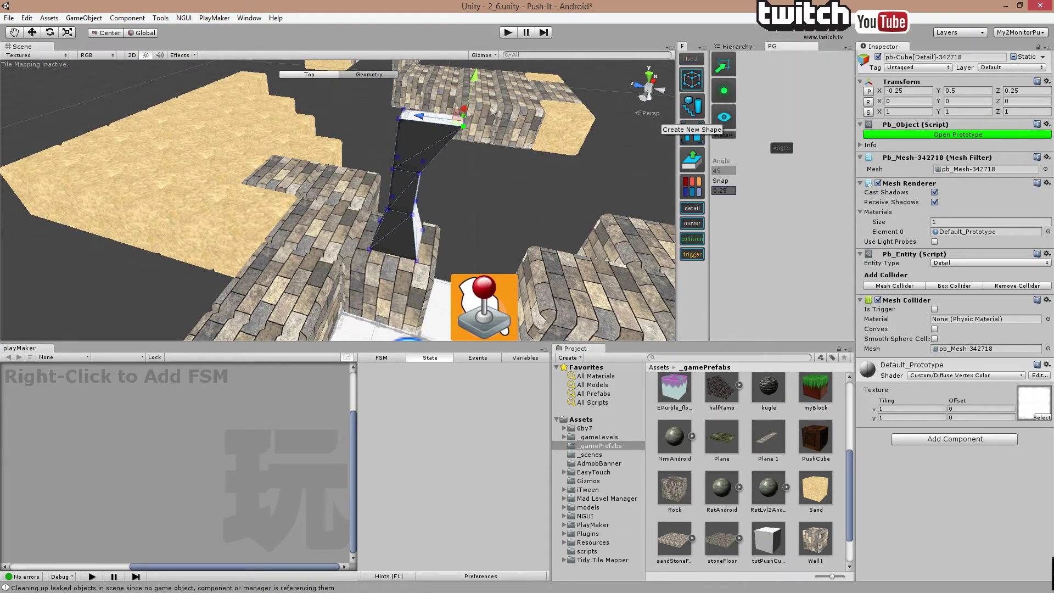
{"action": "left_click_drag", "start_coordinate": [428, 121], "coordinate": [412, 118]}
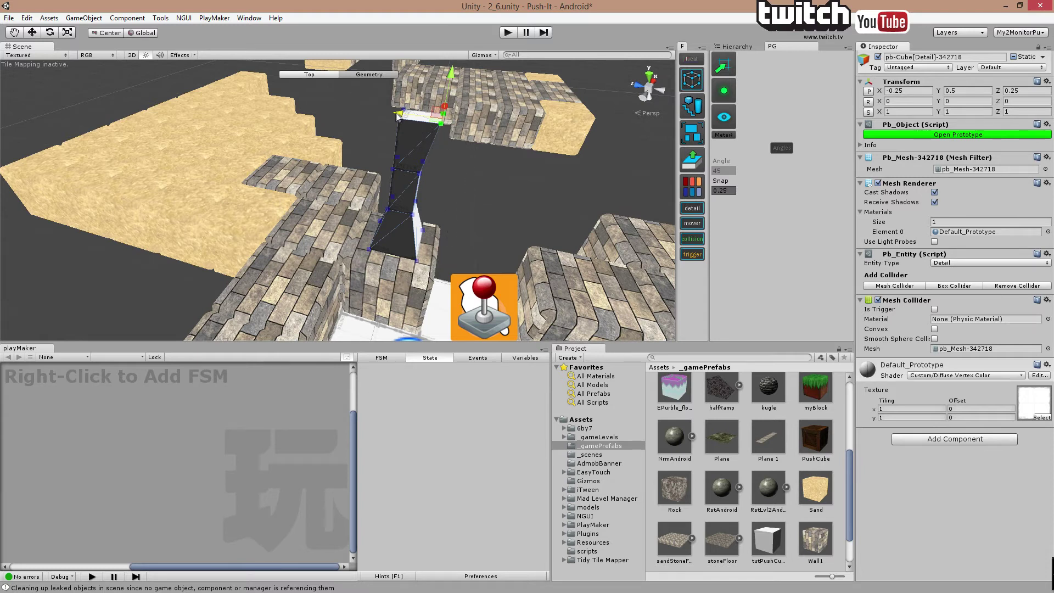
{"action": "left_click_drag", "start_coordinate": [411, 114], "coordinate": [440, 120]}
{"action": "middle_click_drag", "start_coordinate": [507, 217], "coordinate": [476, 181]}
{"action": "scroll", "coordinate": [476, 178], "scroll_direction": "up", "scroll_amount": 1}
{"action": "scroll", "coordinate": [476, 181], "scroll_direction": "down", "scroll_amount": 1}
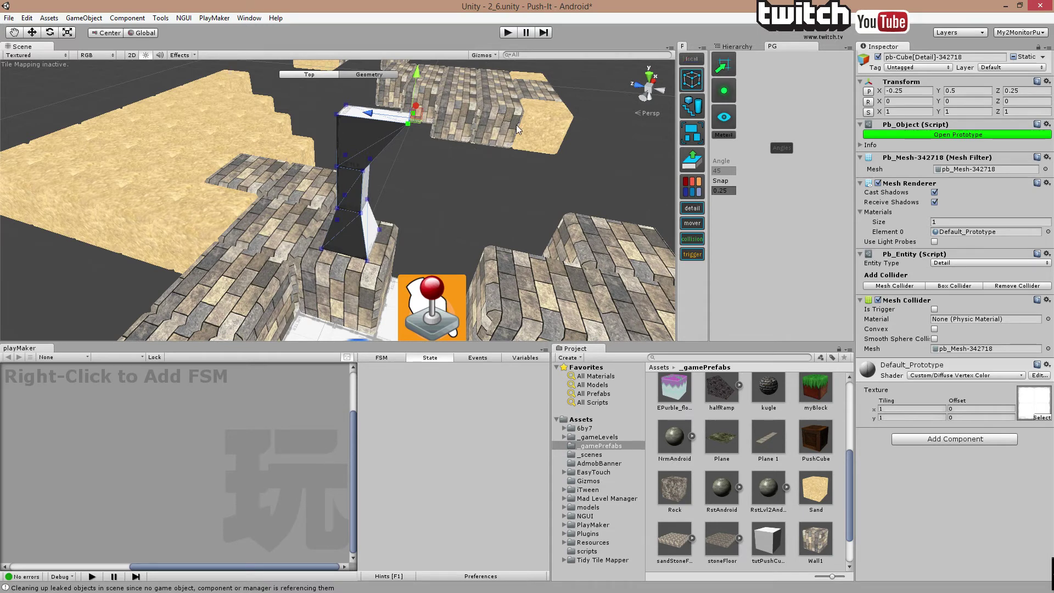
{"action": "middle_click_drag", "start_coordinate": [424, 174], "coordinate": [459, 173]}
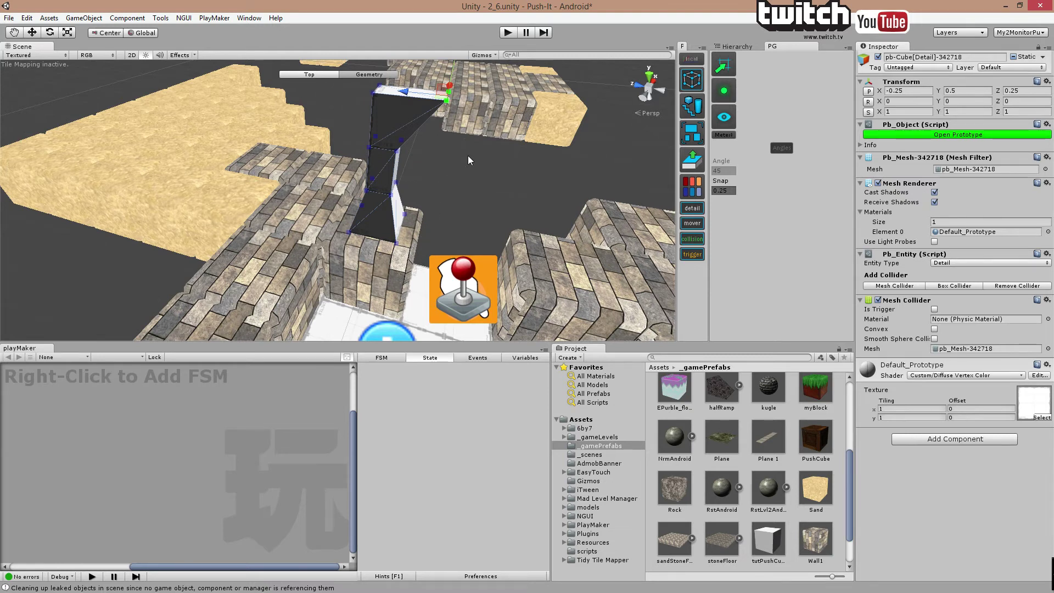
{"action": "middle_click_drag", "start_coordinate": [473, 163], "coordinate": [457, 182]}
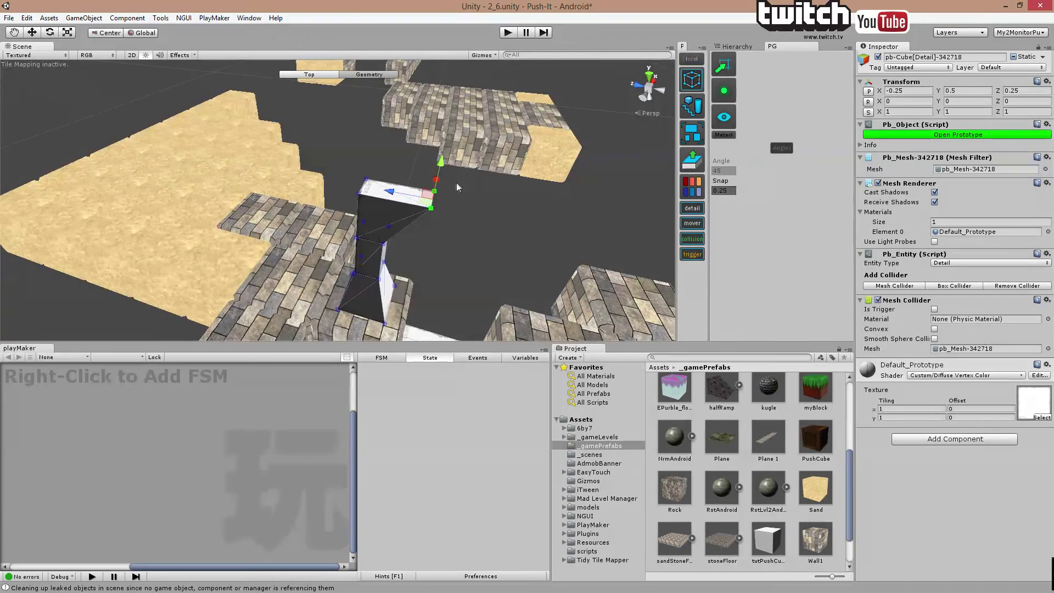
With grid snapping off, extrude the flared top face upward in face selection mode and lower it to form a thinner block
{"action": "left_click", "coordinate": [412, 195]}
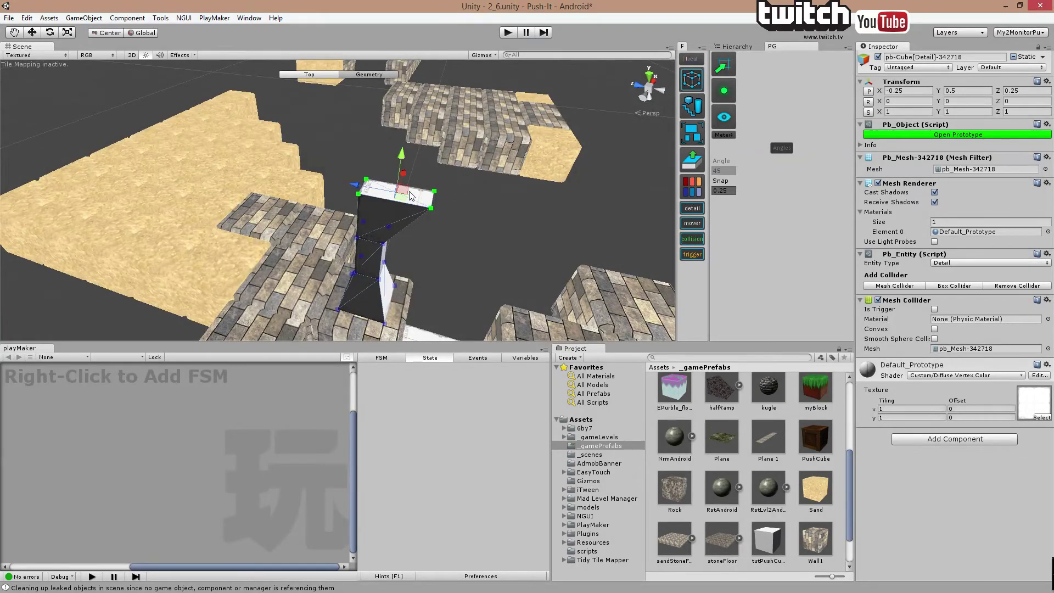
{"action": "left_click", "coordinate": [691, 80]}
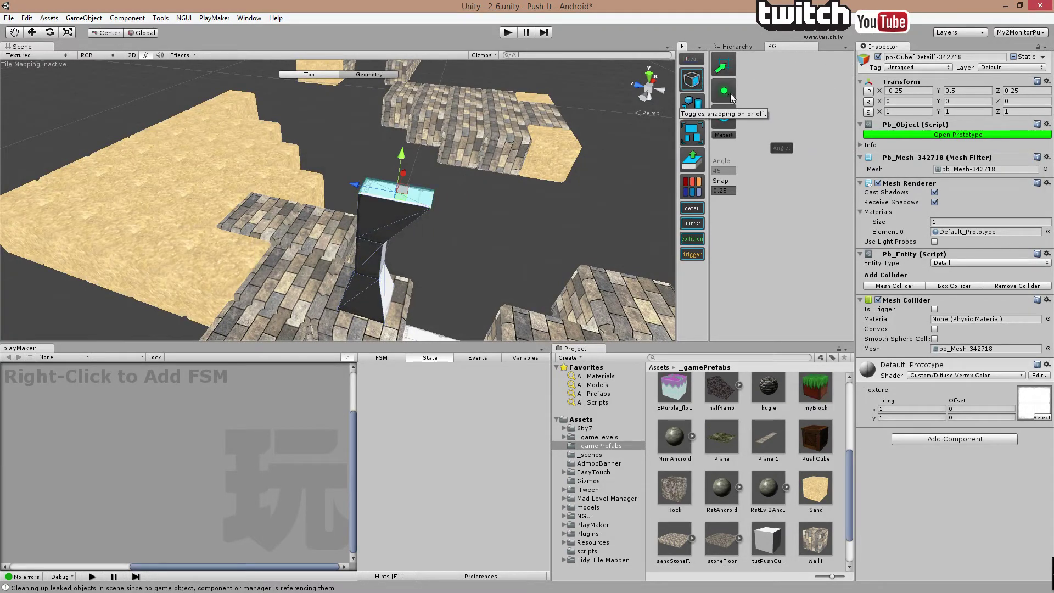
{"action": "left_click", "coordinate": [733, 47]}
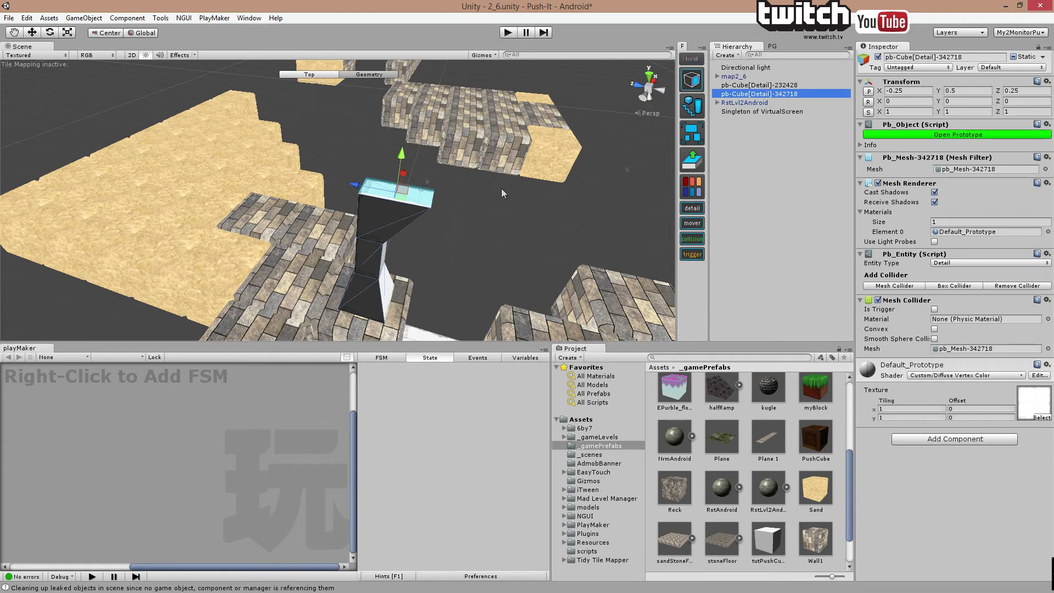
{"action": "left_click", "coordinate": [695, 163]}
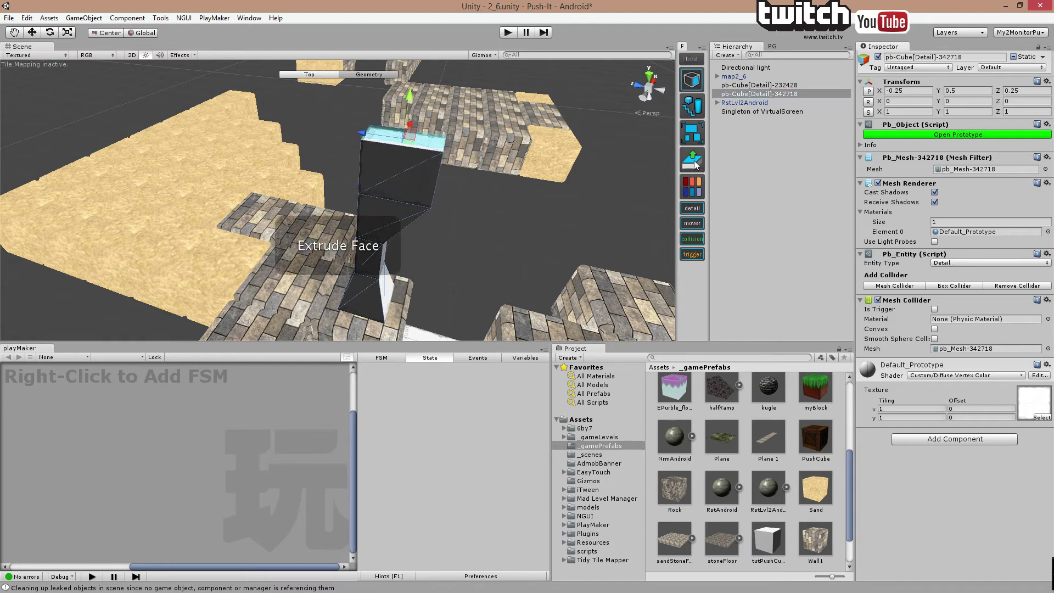
{"action": "left_click_drag", "start_coordinate": [408, 95], "coordinate": [408, 124]}
{"action": "middle_click_drag", "start_coordinate": [434, 154], "coordinate": [404, 156]}
{"action": "scroll", "coordinate": [371, 154], "scroll_direction": "up", "scroll_amount": 3}
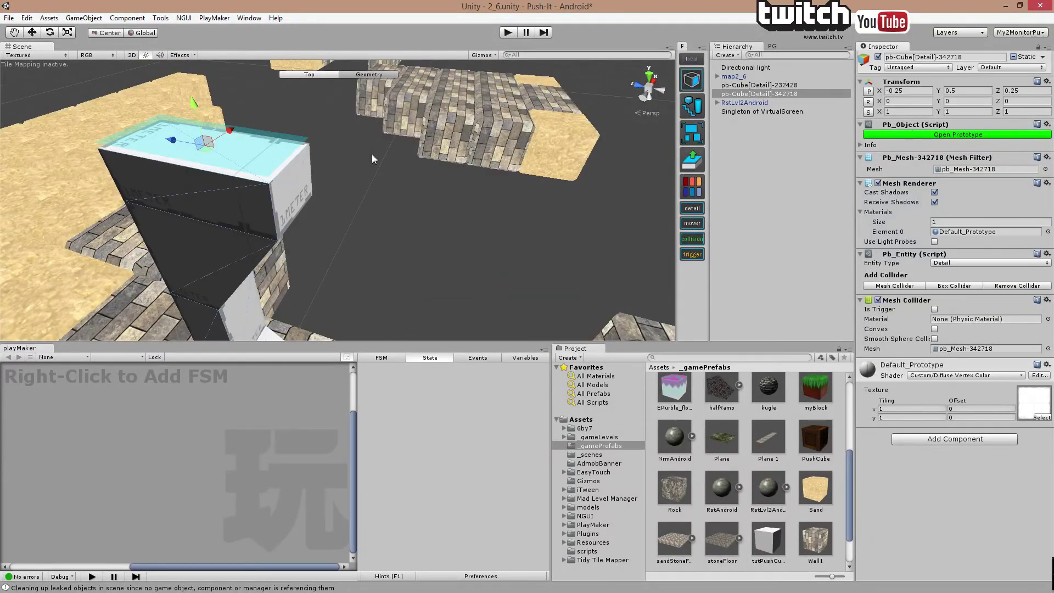
Extrude the overhanging side face of the top block outward to form a horizontal arm
{"action": "left_click_drag", "start_coordinate": [371, 154], "coordinate": [358, 141], "text": "alt"}
{"action": "scroll", "coordinate": [360, 142], "scroll_direction": "up", "scroll_amount": 3}
{"action": "scroll", "coordinate": [358, 144], "scroll_direction": "down", "scroll_amount": 3}
{"action": "scroll", "coordinate": [358, 148], "scroll_direction": "down", "scroll_amount": 3}
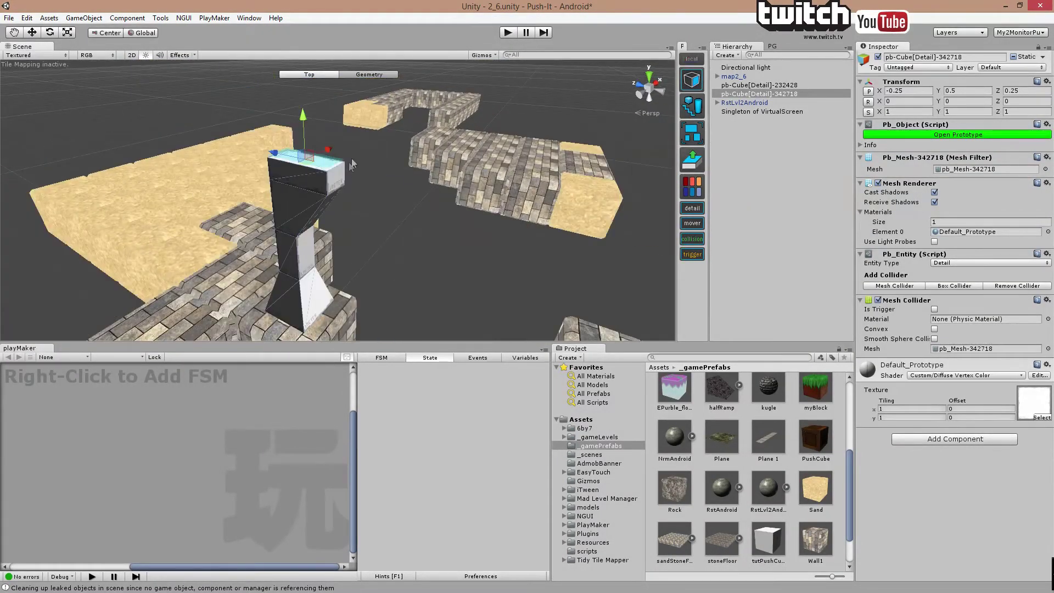
{"action": "left_click", "coordinate": [334, 174]}
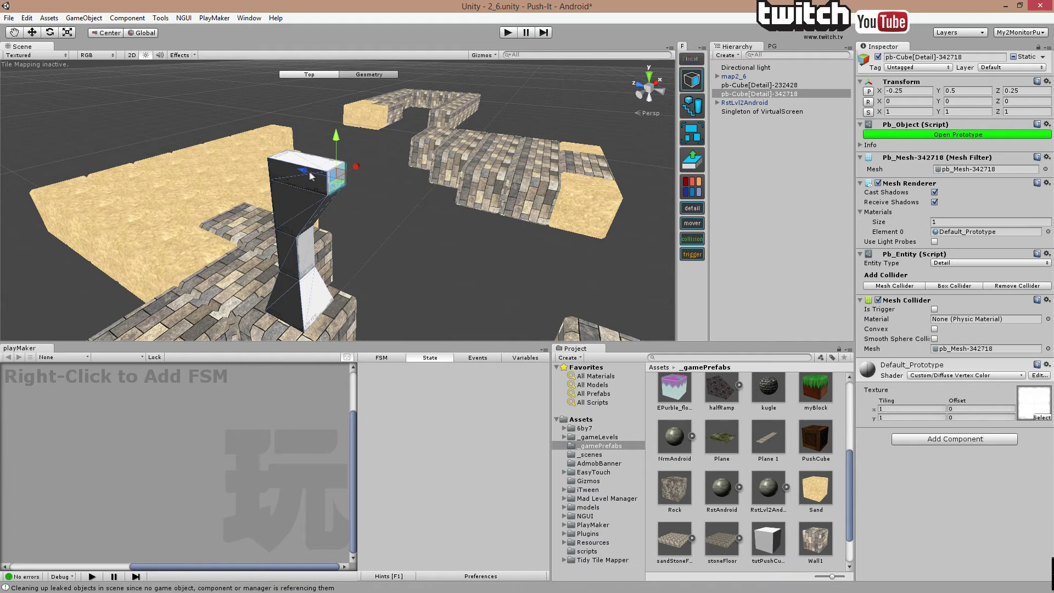
{"action": "left_click_drag", "start_coordinate": [310, 174], "coordinate": [307, 173]}
{"action": "left_click", "coordinate": [692, 159]}
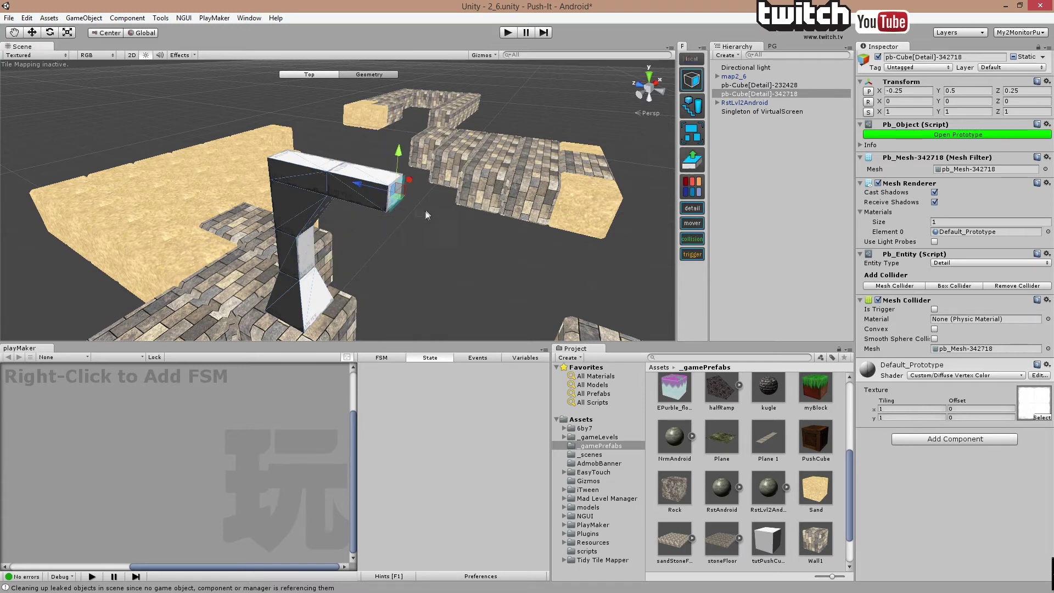
Turn grid snapping back on at 0.25 and move the arm's end face along the arm to adjust its length
{"action": "left_click_drag", "start_coordinate": [407, 209], "coordinate": [460, 188], "text": "alt"}
{"action": "scroll", "coordinate": [459, 181], "scroll_direction": "up", "scroll_amount": 5}
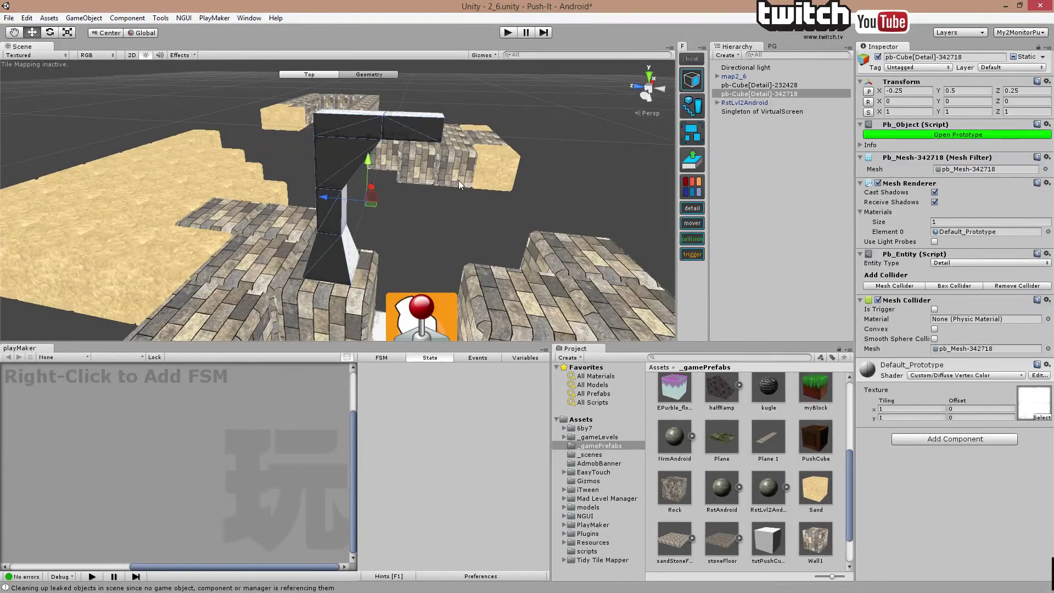
{"action": "left_click", "coordinate": [773, 46]}
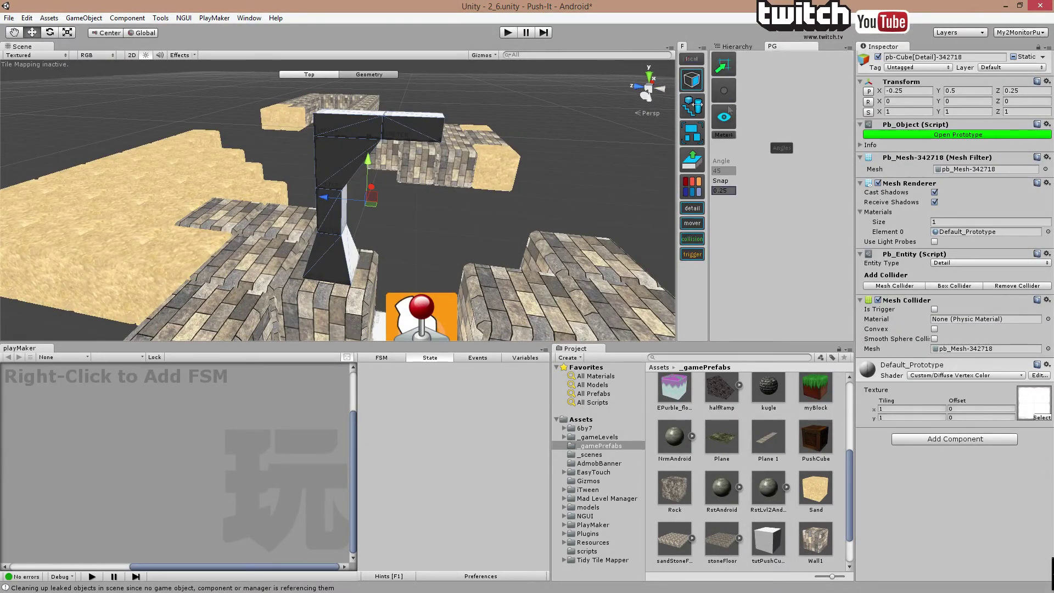
{"action": "middle_click_drag", "start_coordinate": [637, 148], "coordinate": [531, 112]}
{"action": "left_click_drag", "start_coordinate": [530, 112], "coordinate": [461, 88], "text": "alt"}
{"action": "middle_click_drag", "start_coordinate": [462, 88], "coordinate": [492, 101]}
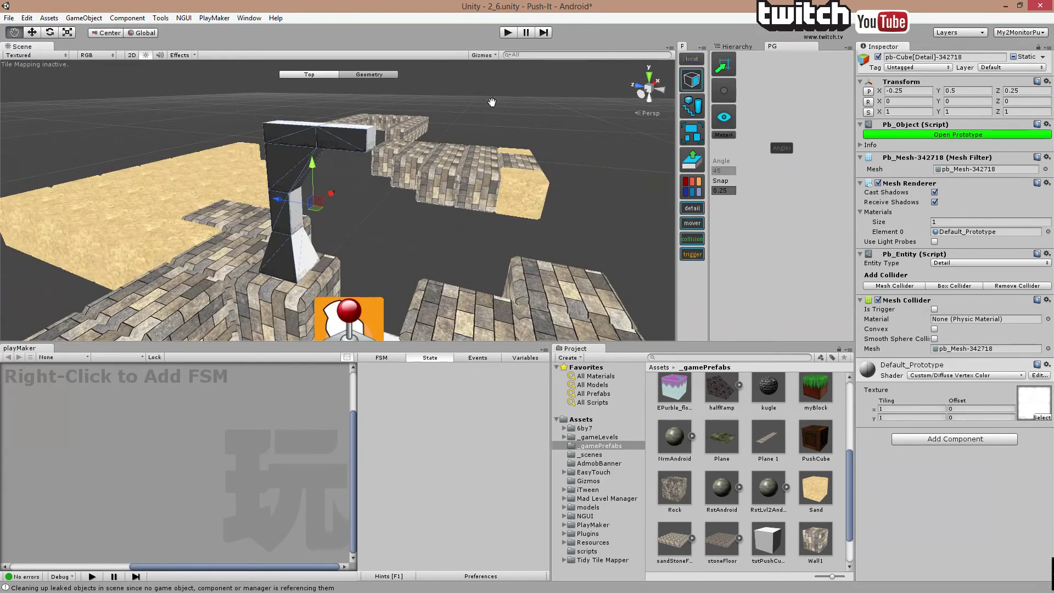
{"action": "left_click", "coordinate": [726, 190]}
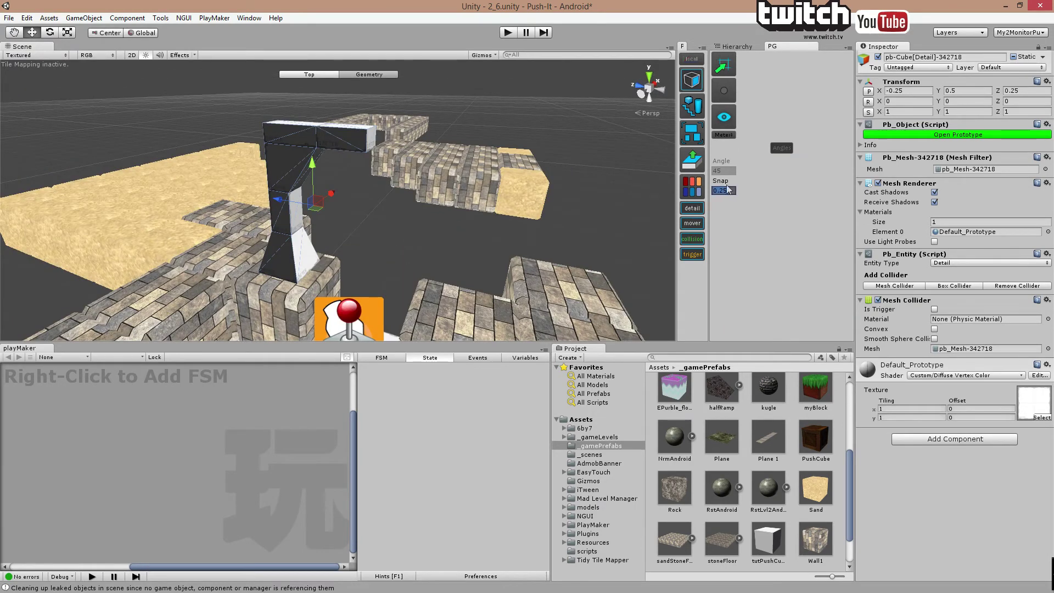
{"action": "left_click", "coordinate": [382, 140]}
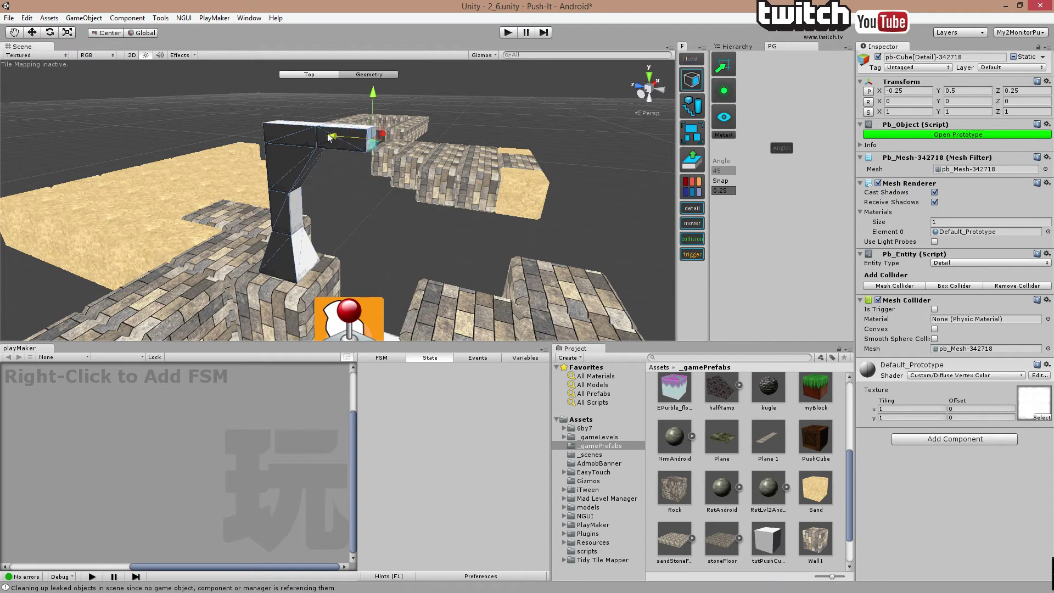
{"action": "left_click_drag", "start_coordinate": [333, 136], "coordinate": [390, 162]}
{"action": "left_click_drag", "start_coordinate": [607, 200], "coordinate": [565, 133], "text": "alt"}
{"action": "middle_click_drag", "start_coordinate": [566, 133], "coordinate": [570, 148]}
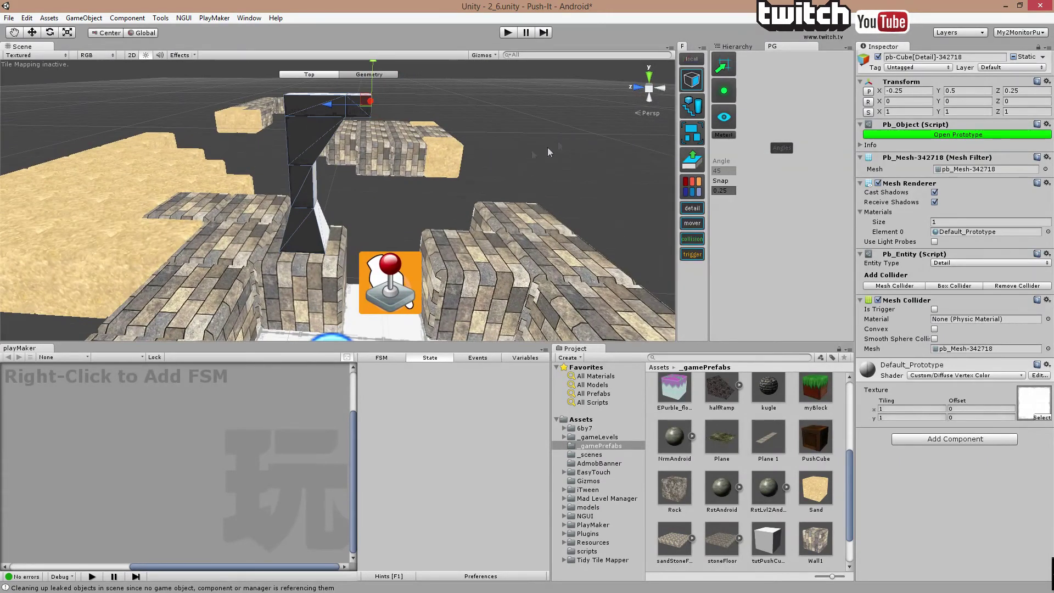
{"action": "left_click_drag", "start_coordinate": [332, 112], "coordinate": [347, 111]}
{"action": "middle_click_drag", "start_coordinate": [367, 127], "coordinate": [377, 140]}
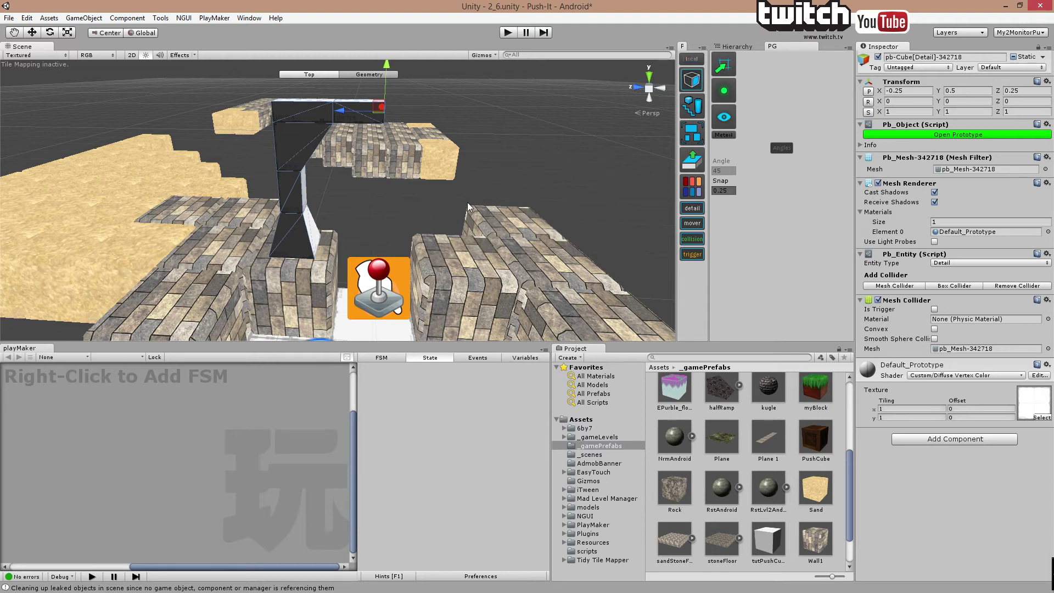
Return to whole-object editing, duplicate the column with its arm, and move the copy to Z -1.75 over the opposite wall
{"action": "left_click", "coordinate": [649, 124]}
{"action": "left_click", "coordinate": [693, 84]}
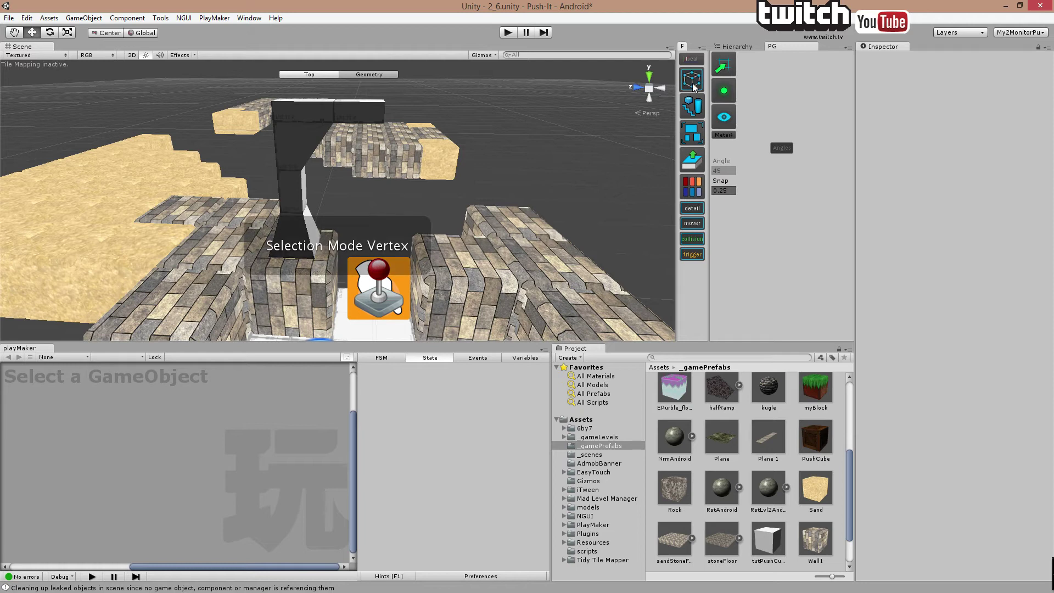
{"action": "left_click", "coordinate": [295, 75]}
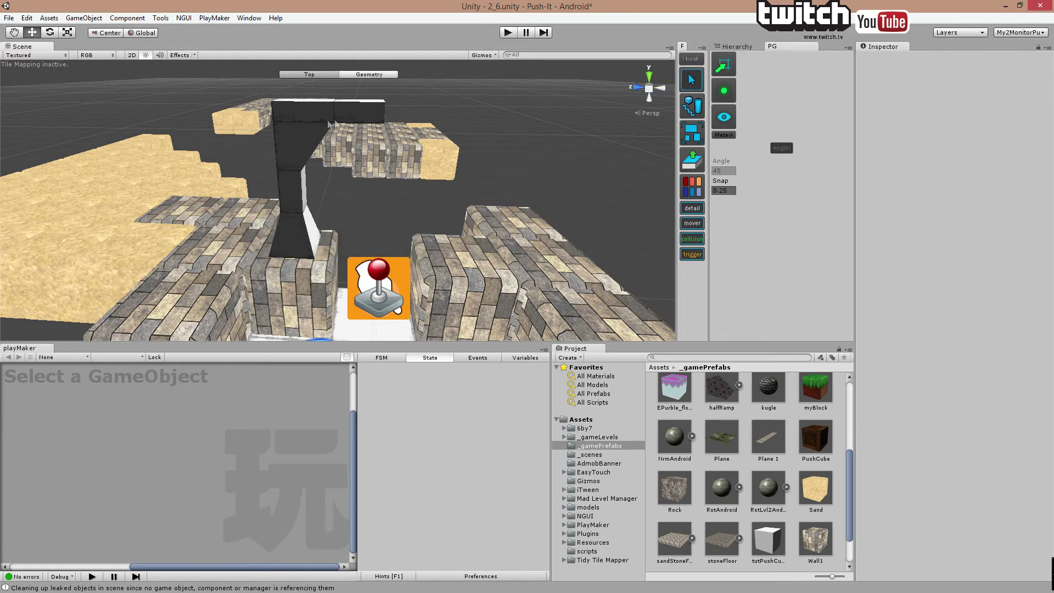
{"action": "left_click", "coordinate": [294, 206]}
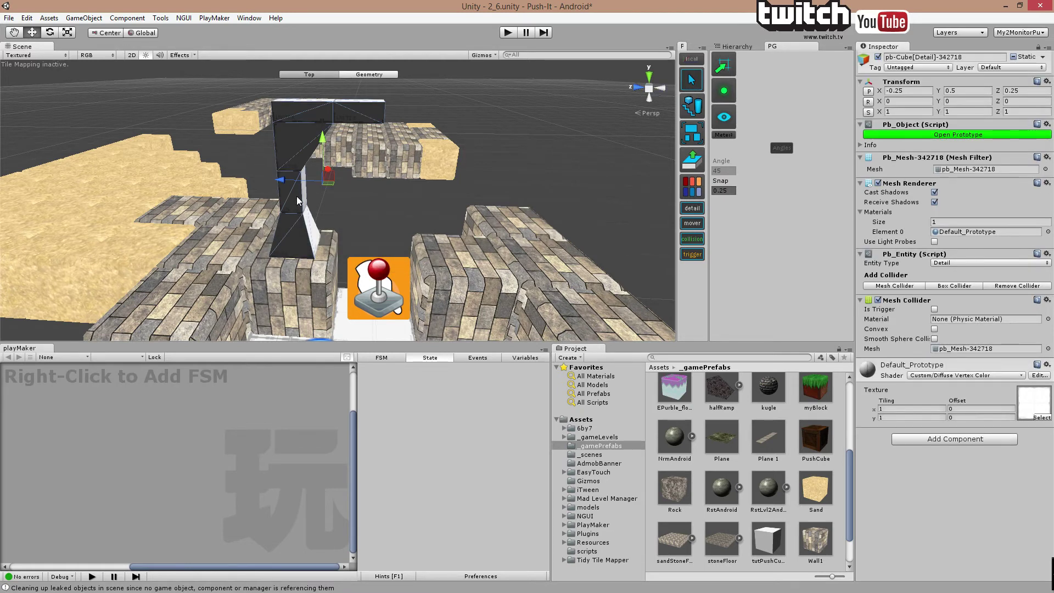
{"action": "key", "text": "ctrl+d"}
{"action": "left_click_drag", "start_coordinate": [282, 180], "coordinate": [437, 195]}
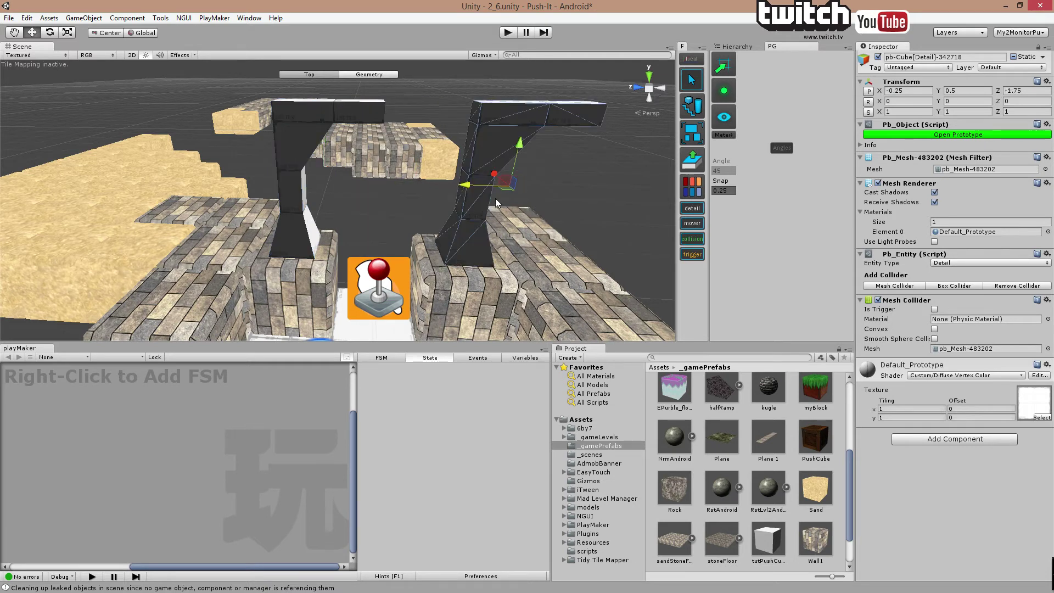
Rotate the duplicated column to 180 degrees about the Y axis
{"action": "key", "text": "r"}
{"action": "key", "text": "e"}
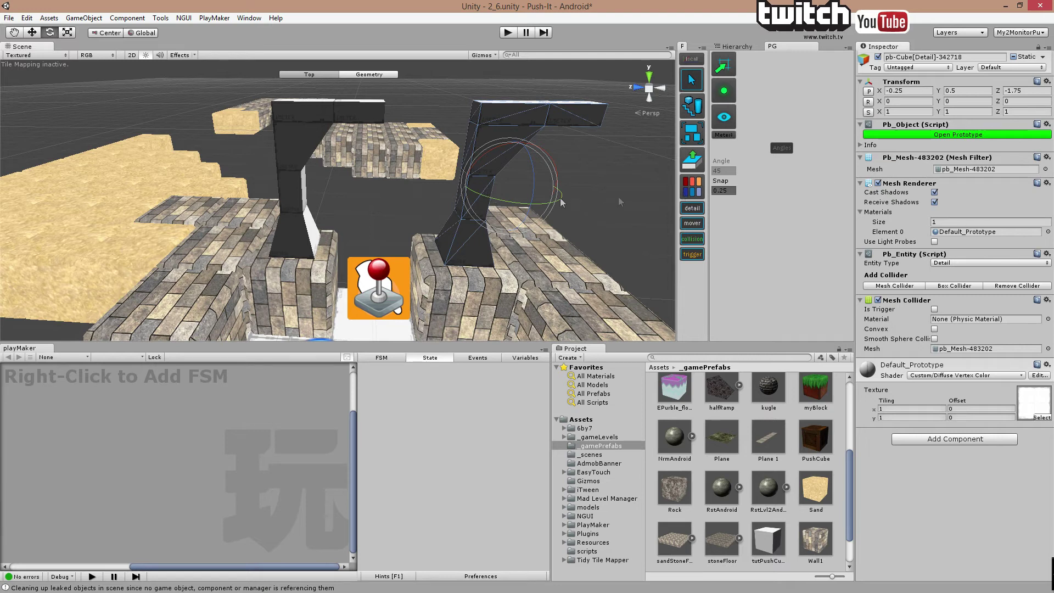
{"action": "left_click_drag", "start_coordinate": [508, 201], "coordinate": [564, 210]}
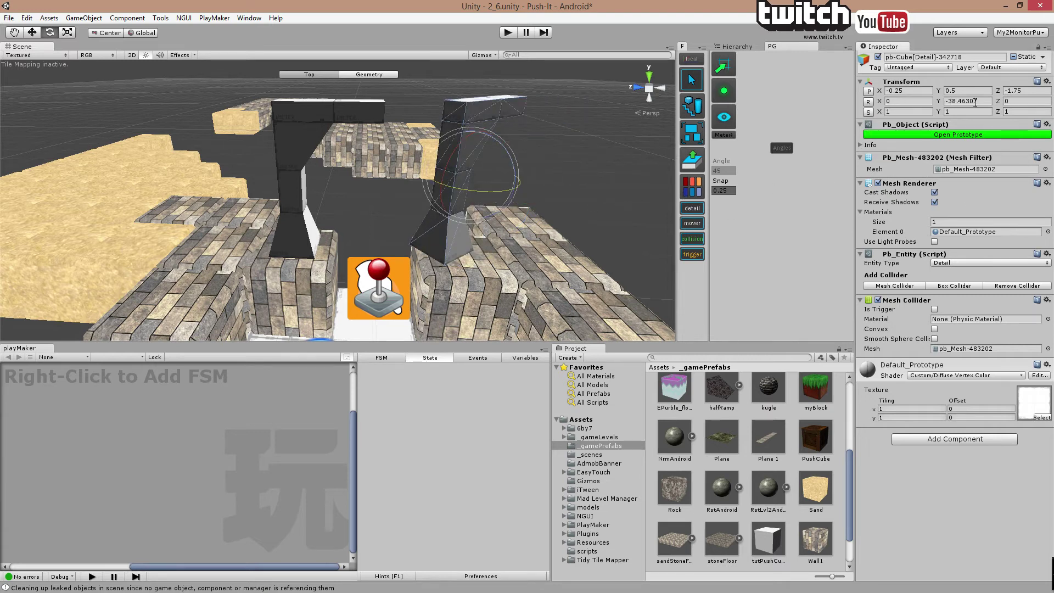
{"action": "left_click", "coordinate": [972, 101]}
{"action": "type", "text": "180"}
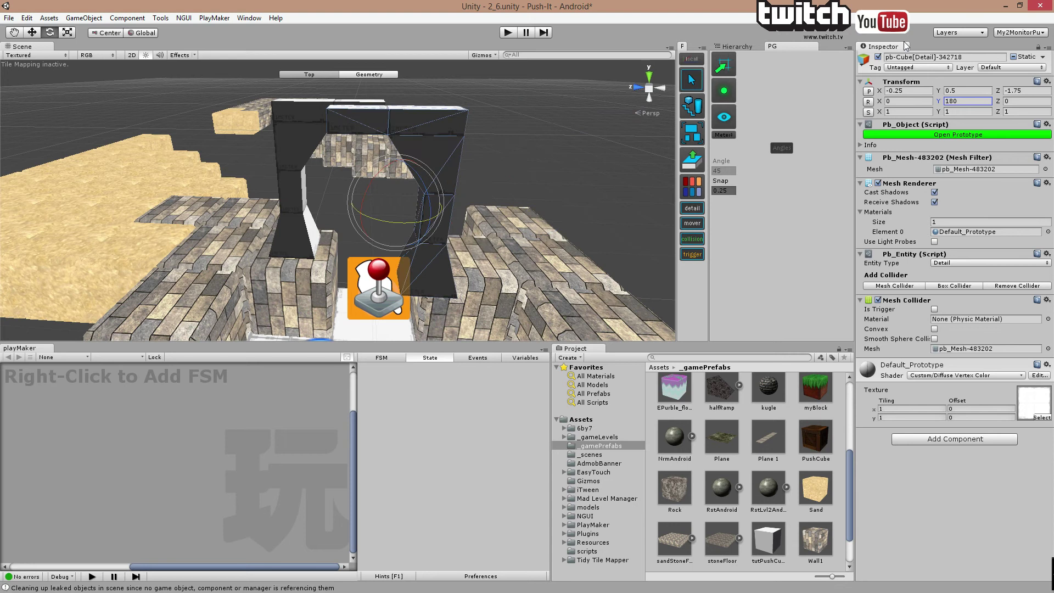
Move the rotated copy to X 0.25, Z -2.25 so its arm meets the first column's arm in an arch
{"action": "left_click", "coordinate": [481, 168]}
{"action": "left_click", "coordinate": [459, 176]}
{"action": "key", "text": "w"}
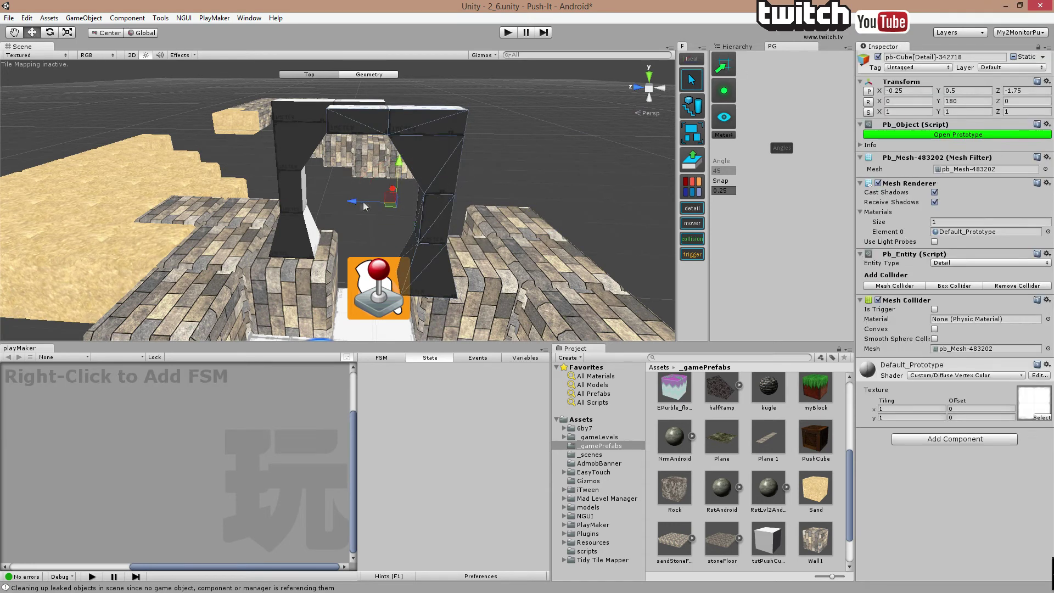
{"action": "left_click_drag", "start_coordinate": [364, 205], "coordinate": [432, 170]}
{"action": "left_click", "coordinate": [583, 145]}
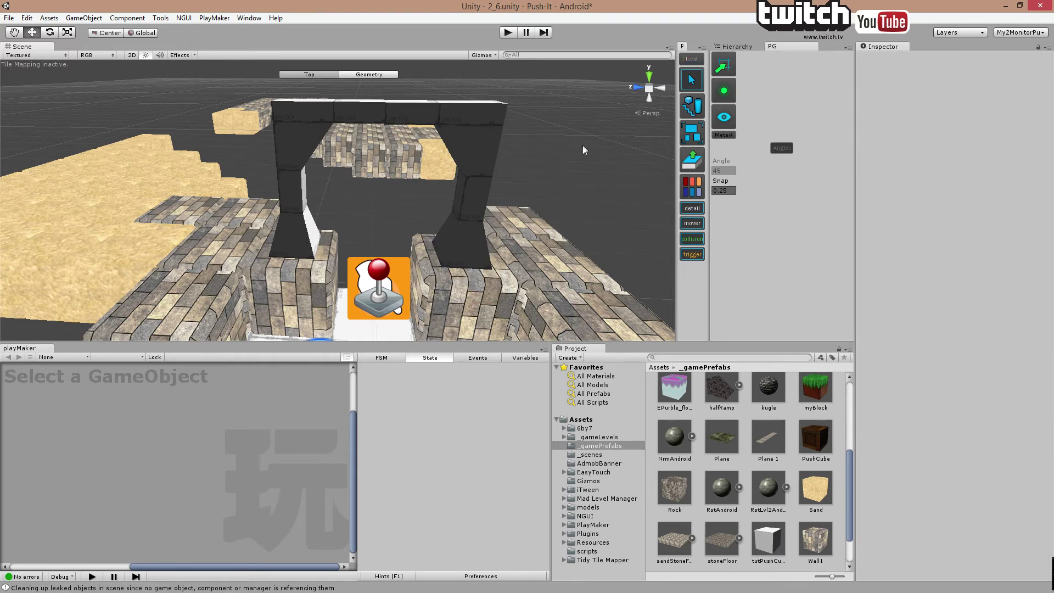
Examine the arch from the front, the back and above to check how its two halves meet
{"action": "scroll", "coordinate": [577, 151], "scroll_direction": "down", "scroll_amount": 3}
{"action": "right_click_drag", "start_coordinate": [573, 150], "coordinate": [461, 184]}
{"action": "mouse_move", "coordinate": [460, 185]}
{"action": "middle_mouse_down"}
{"action": "mouse_move", "coordinate": [426, 189]}
{"action": "mouse_move", "coordinate": [466, 174]}
{"action": "mouse_move", "coordinate": [473, 188]}
{"action": "mouse_move", "coordinate": [446, 179]}
{"action": "middle_mouse_up"}
{"action": "left_click_drag", "start_coordinate": [445, 179], "coordinate": [471, 178], "text": "alt"}
{"action": "right_click_drag", "start_coordinate": [460, 176], "coordinate": [197, 87]}
{"action": "key", "text": "d"}
{"action": "scroll", "coordinate": [341, 116], "scroll_direction": "up", "scroll_amount": 5}
{"action": "key", "text": "d"}
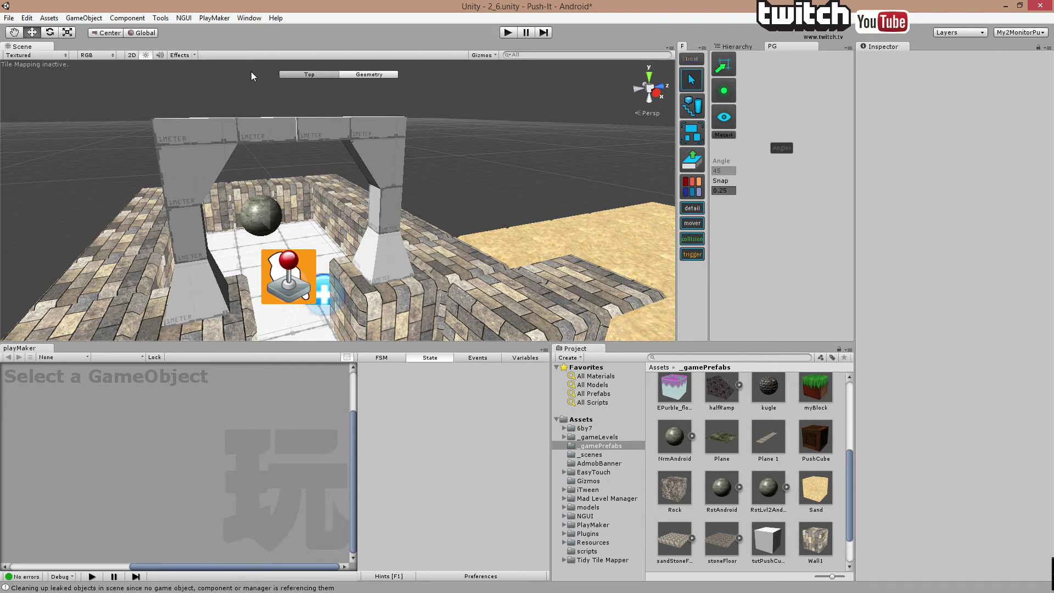
{"action": "left_click_drag", "start_coordinate": [200, 99], "coordinate": [569, 349], "text": "alt"}
{"action": "right_click_drag", "start_coordinate": [568, 350], "coordinate": [470, 172]}
{"action": "scroll", "coordinate": [394, 187], "scroll_direction": "up", "scroll_amount": 7}
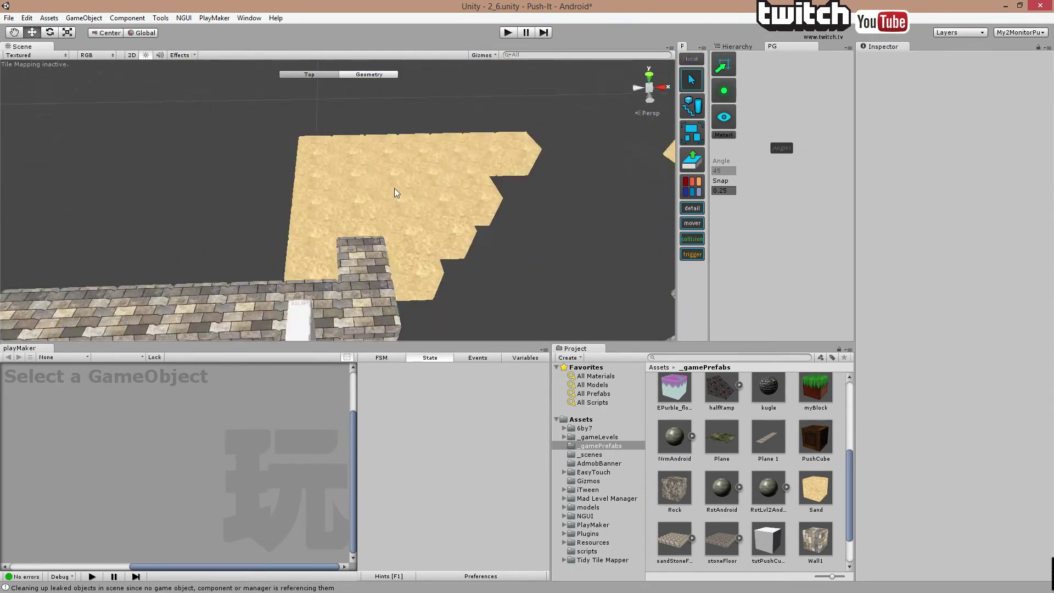
With grid snapping off, nudge the rotated half of the arch along X to about 0.288 to align both halves
{"action": "middle_click_drag", "start_coordinate": [379, 227], "coordinate": [399, 182]}
{"action": "scroll", "coordinate": [405, 172], "scroll_direction": "down", "scroll_amount": 3}
{"action": "right_click_drag", "start_coordinate": [415, 145], "coordinate": [406, 214]}
{"action": "left_click_drag", "start_coordinate": [406, 215], "coordinate": [439, 163], "text": "alt"}
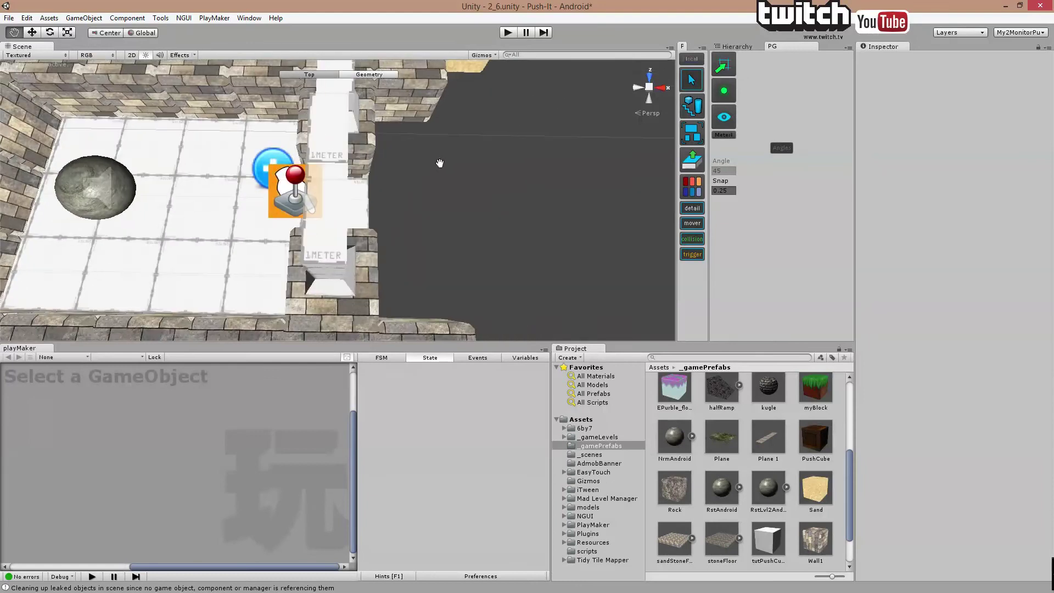
{"action": "left_click", "coordinate": [360, 204]}
{"action": "middle_click_drag", "start_coordinate": [385, 169], "coordinate": [392, 179]}
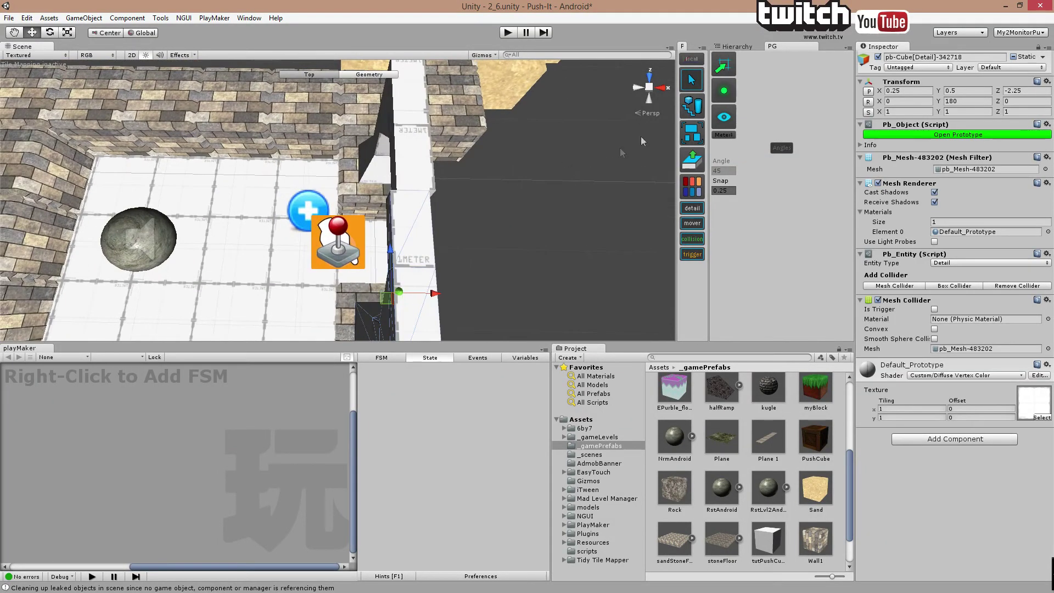
{"action": "left_click", "coordinate": [724, 91]}
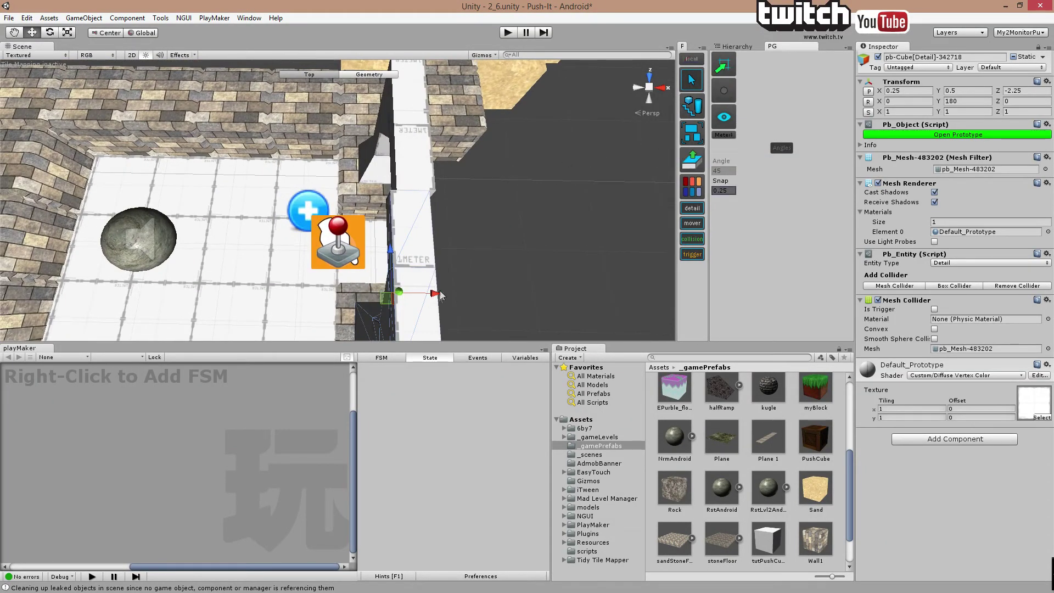
{"action": "left_click_drag", "start_coordinate": [436, 294], "coordinate": [442, 294]}
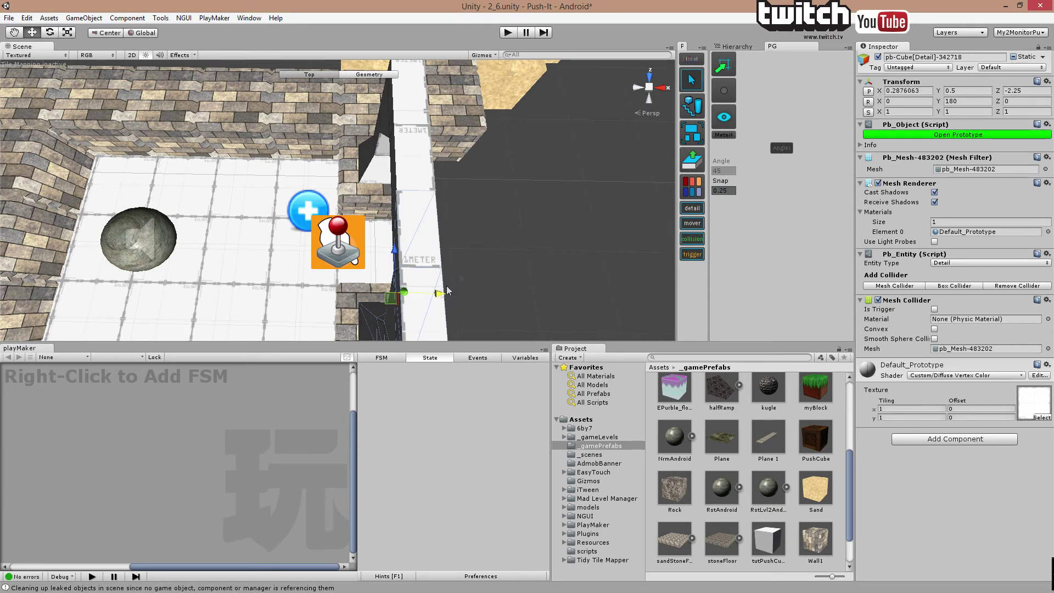
{"action": "left_click", "coordinate": [450, 252]}
Examine the aligned arch on the stone walls from a distance, up close and from the front
{"action": "scroll", "coordinate": [216, 199], "scroll_direction": "down", "scroll_amount": 8}
{"action": "right_click_drag", "start_coordinate": [217, 199], "coordinate": [412, 176]}
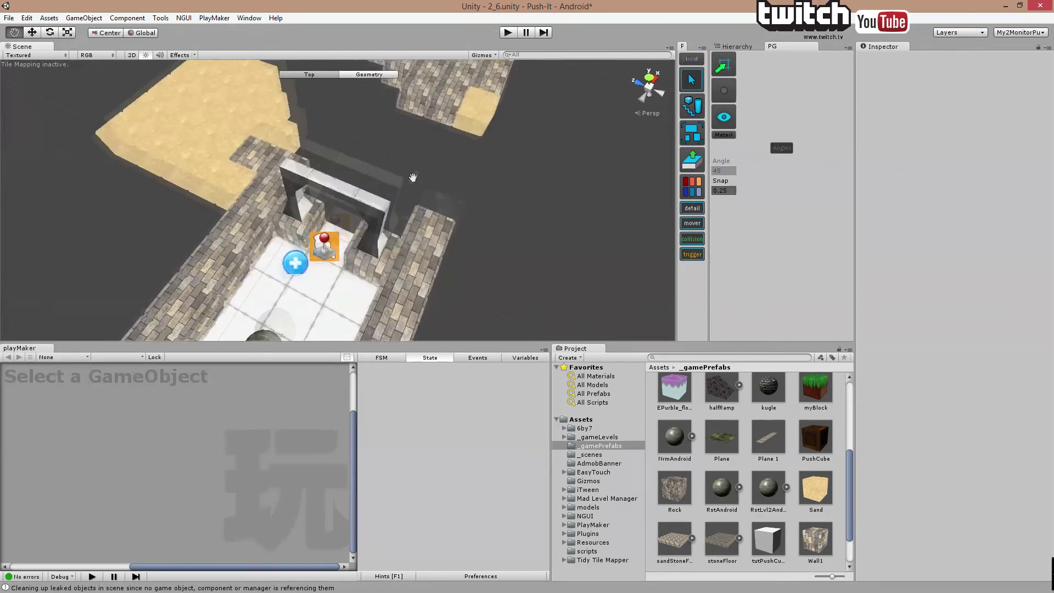
{"action": "scroll", "coordinate": [417, 172], "scroll_direction": "up", "scroll_amount": 6}
{"action": "middle_click_drag", "start_coordinate": [417, 172], "coordinate": [419, 205]}
{"action": "scroll", "coordinate": [419, 159], "scroll_direction": "down", "scroll_amount": 6}
{"action": "scroll", "coordinate": [419, 159], "scroll_direction": "down", "scroll_amount": 3}
{"action": "scroll", "coordinate": [418, 205], "scroll_direction": "up", "scroll_amount": 7}
{"action": "right_click_drag", "start_coordinate": [434, 208], "coordinate": [438, 195]}
{"action": "left_click_drag", "start_coordinate": [438, 196], "coordinate": [446, 186], "text": "alt"}
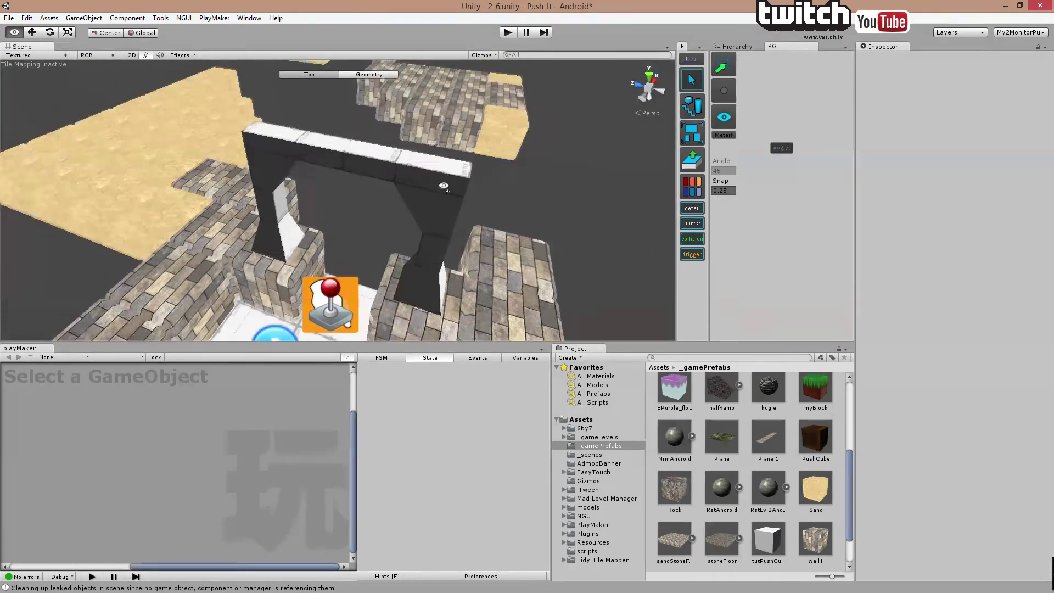
{"action": "scroll", "coordinate": [446, 185], "scroll_direction": "up", "scroll_amount": 5}
{"action": "right_click_drag", "start_coordinate": [445, 186], "coordinate": [467, 113]}
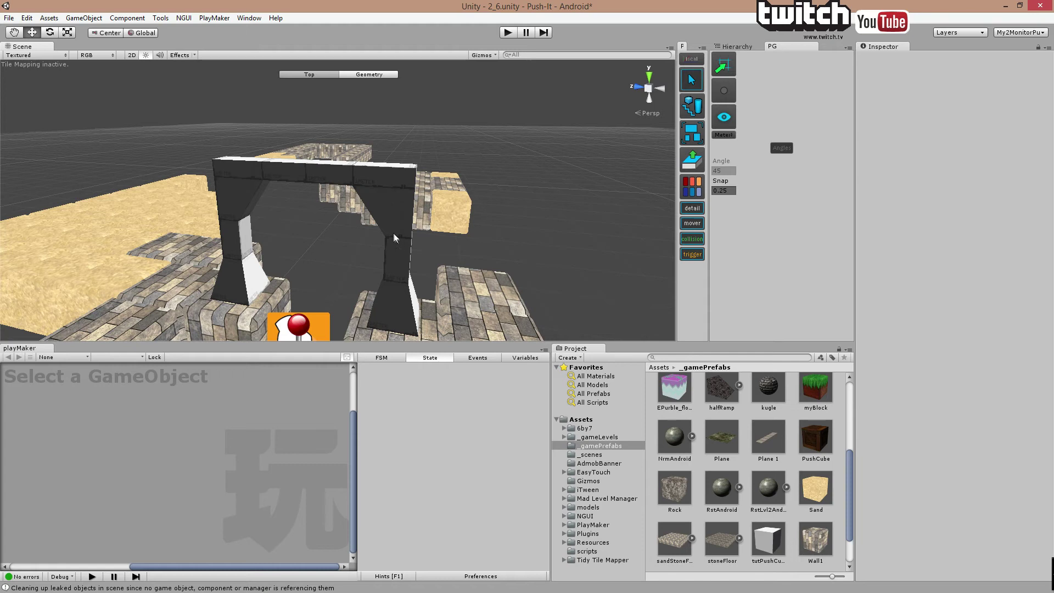
Show the scene hierarchy and select the white floor block inside the stone walls
{"action": "left_click", "coordinate": [405, 265]}
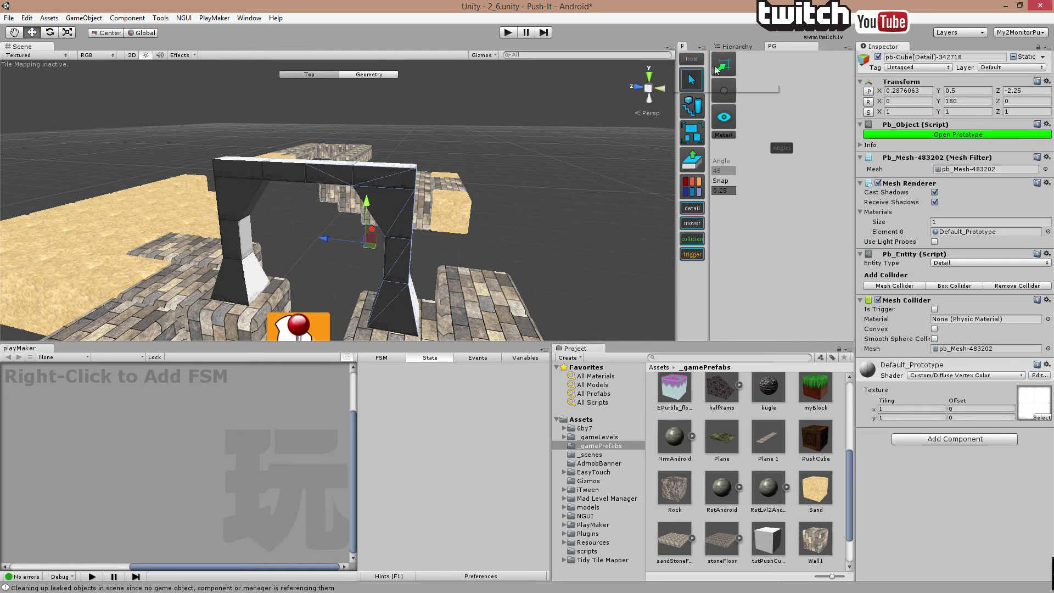
{"action": "left_click", "coordinate": [737, 47]}
{"action": "left_click_drag", "start_coordinate": [575, 164], "coordinate": [568, 165], "text": "alt"}
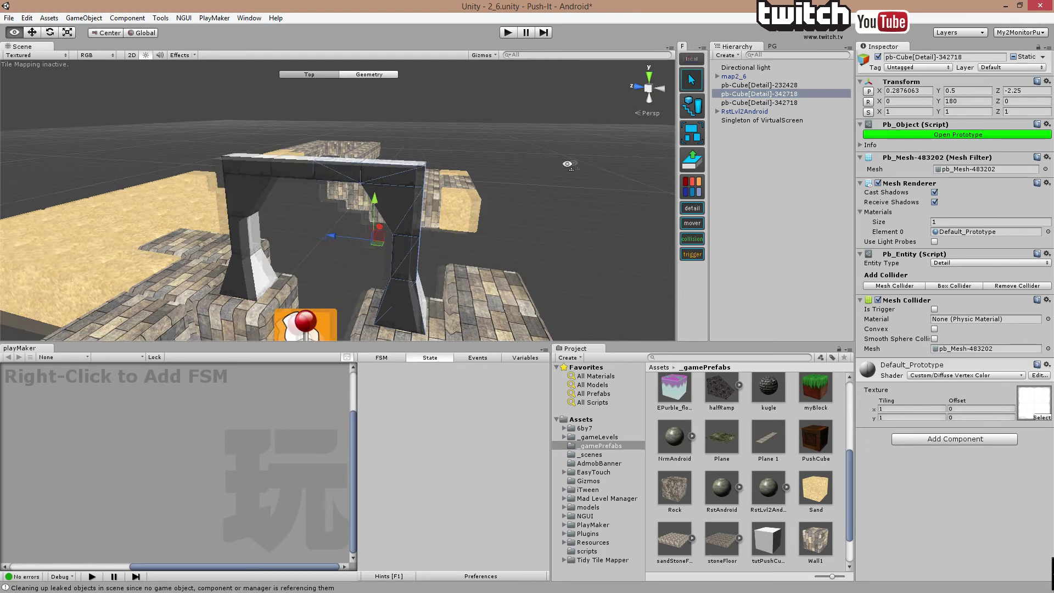
{"action": "right_click_drag", "start_coordinate": [567, 163], "coordinate": [309, 188]}
{"action": "right_click_drag", "start_coordinate": [374, 244], "coordinate": [491, 245]}
{"action": "right_click_drag", "start_coordinate": [433, 192], "coordinate": [483, 237]}
{"action": "scroll", "coordinate": [484, 237], "scroll_direction": "down", "scroll_amount": 5}
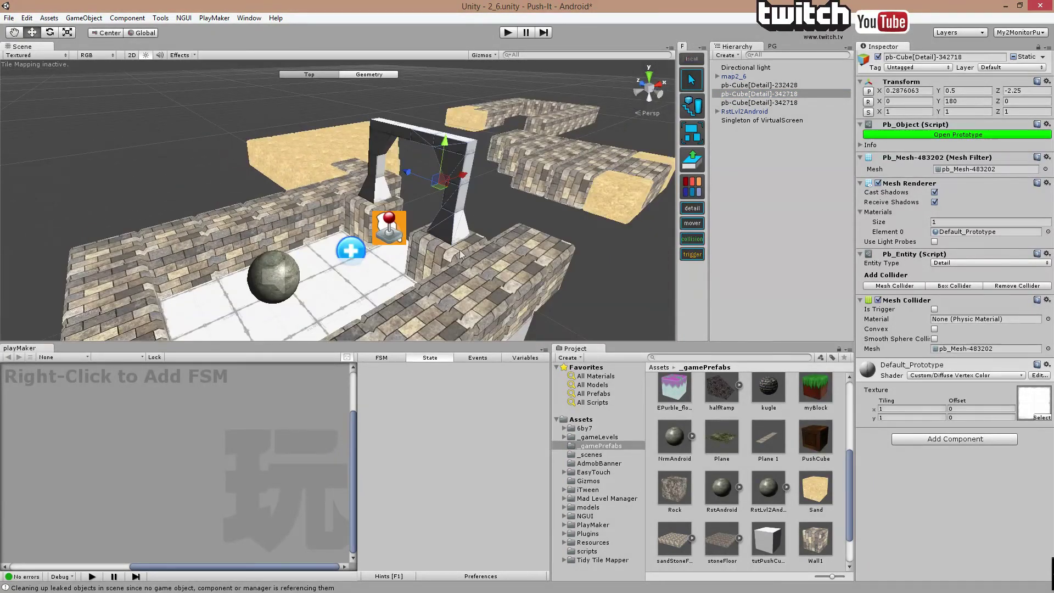
{"action": "left_click", "coordinate": [361, 283]}
{"action": "right_click_drag", "start_coordinate": [439, 225], "coordinate": [428, 244]}
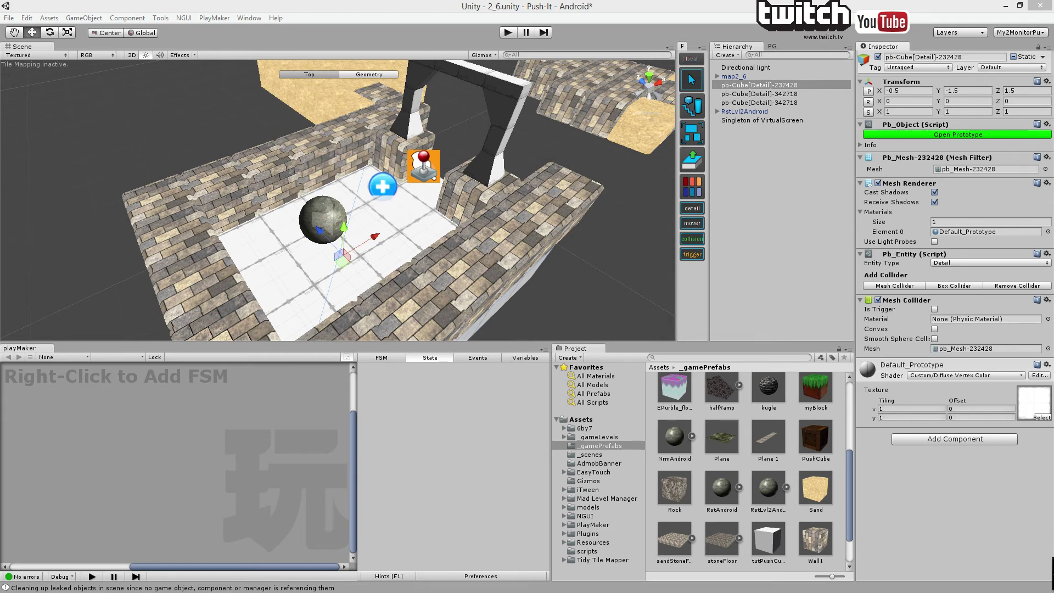
List all project materials and try to apply the brick texture material to the floor block
{"action": "left_click", "coordinate": [603, 376]}
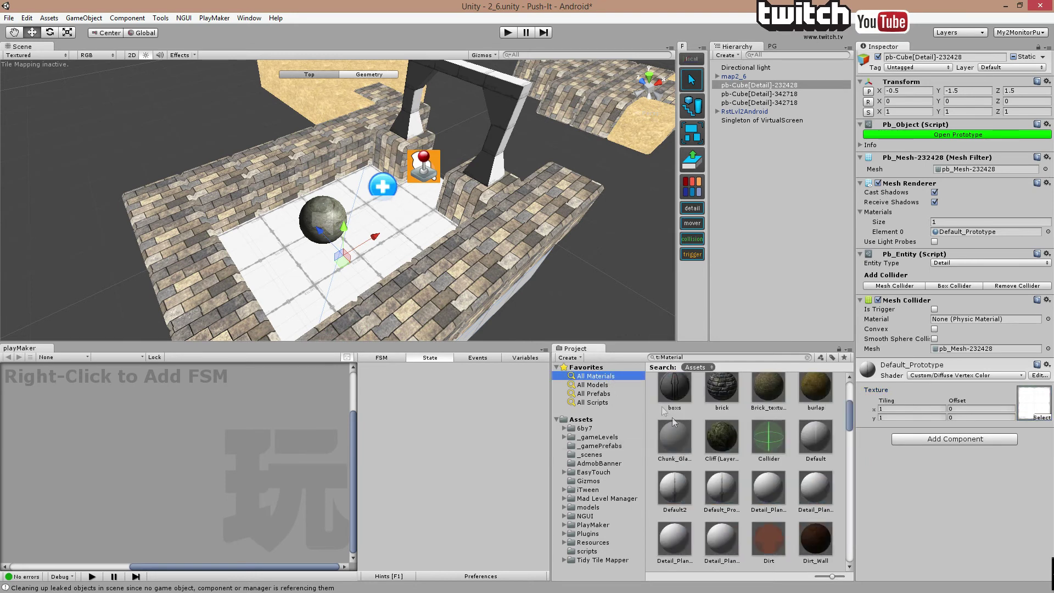
{"action": "left_click_drag", "start_coordinate": [775, 393], "coordinate": [394, 232]}
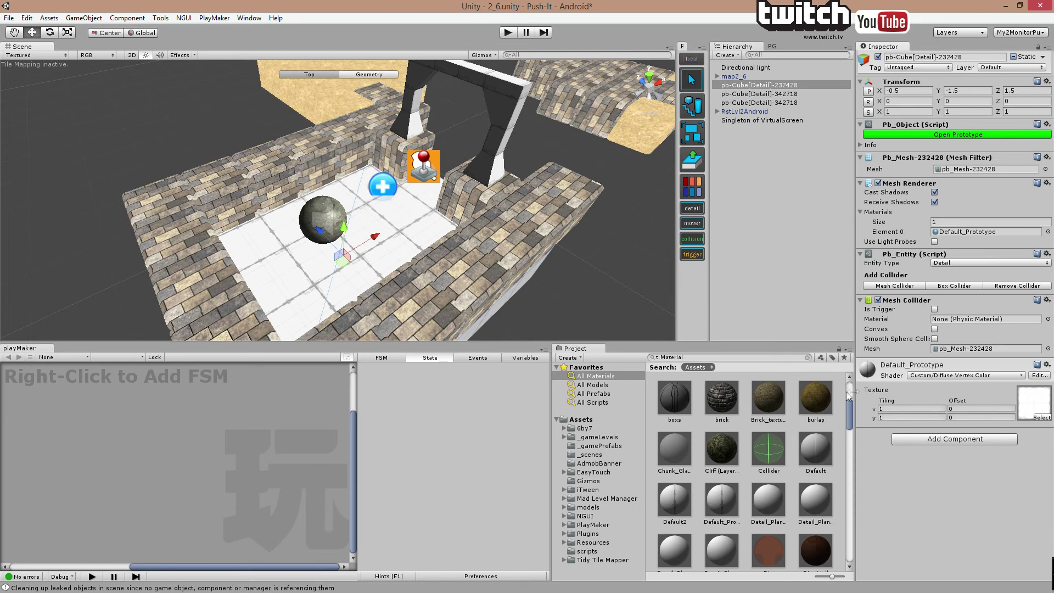
{"action": "left_click_drag", "start_coordinate": [782, 398], "coordinate": [917, 472]}
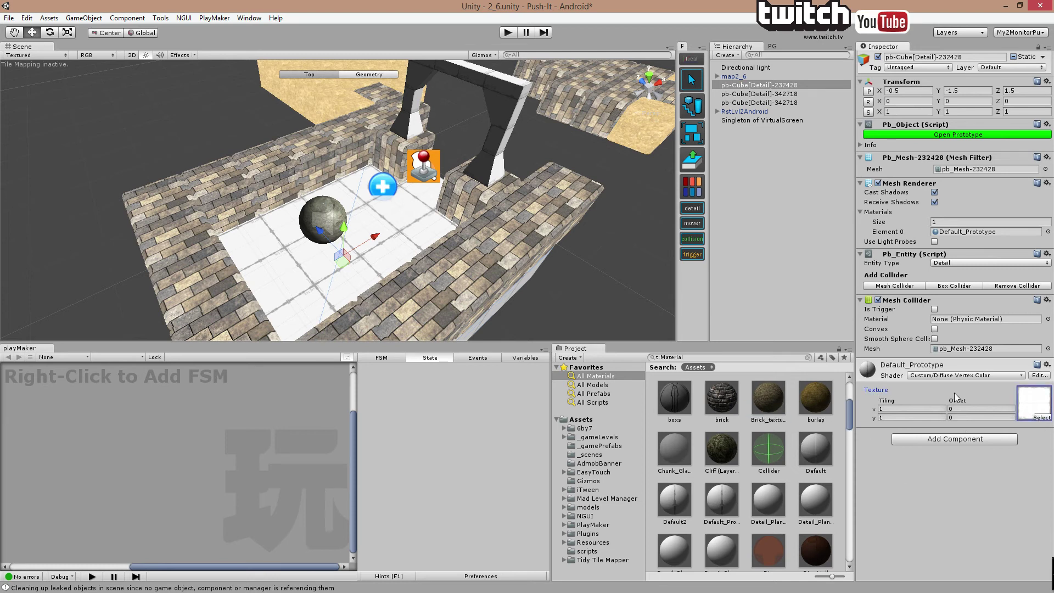
Change the shader of the floor block's Default_Prototype material to Unlit/Texture
{"action": "left_click", "coordinate": [973, 376]}
{"action": "left_click", "coordinate": [939, 393]}
{"action": "left_click", "coordinate": [997, 370]}
{"action": "left_click", "coordinate": [1000, 376]}
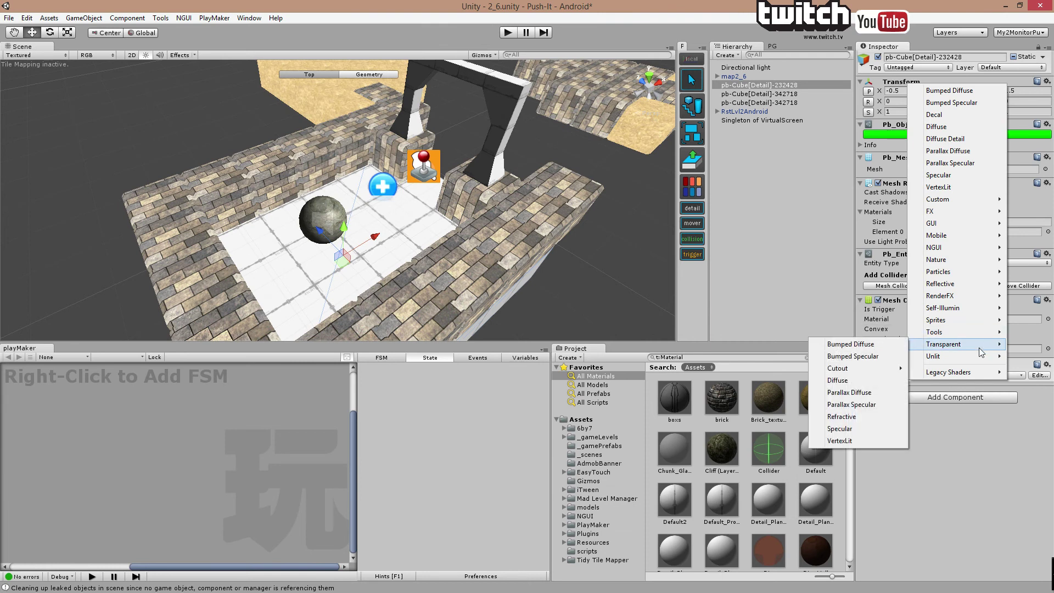
{"action": "mouse_move", "coordinate": [952, 357]}
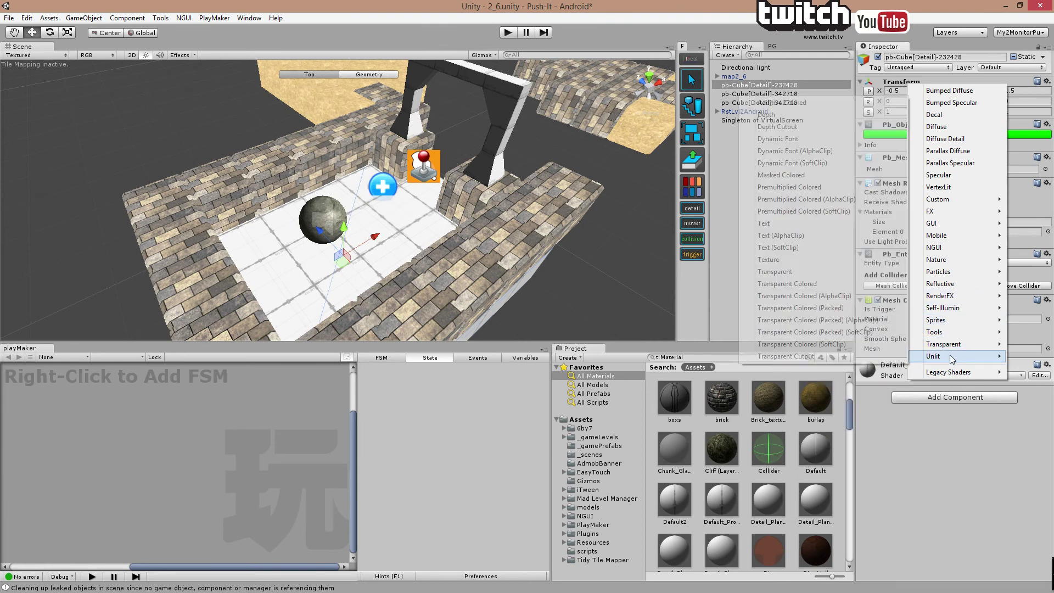
{"action": "left_click", "coordinate": [790, 263]}
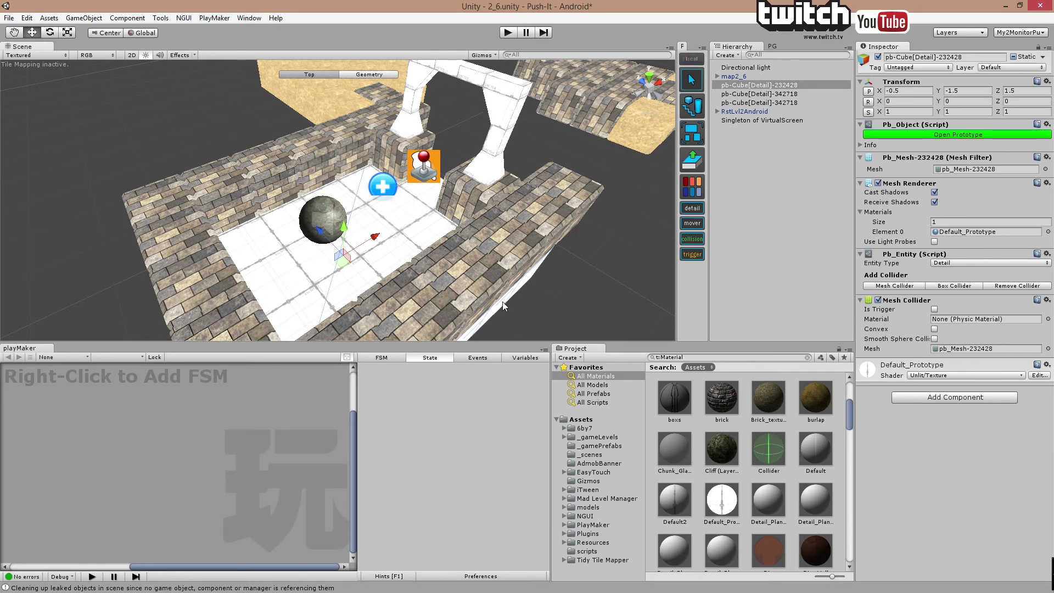
Locate the material's base texture in the project and view the GridBox_Collider and GridBox_Trigger textures
{"action": "left_click", "coordinate": [536, 307]}
{"action": "left_click", "coordinate": [393, 228]}
{"action": "left_click", "coordinate": [1019, 374]}
{"action": "left_click", "coordinate": [1036, 406]}
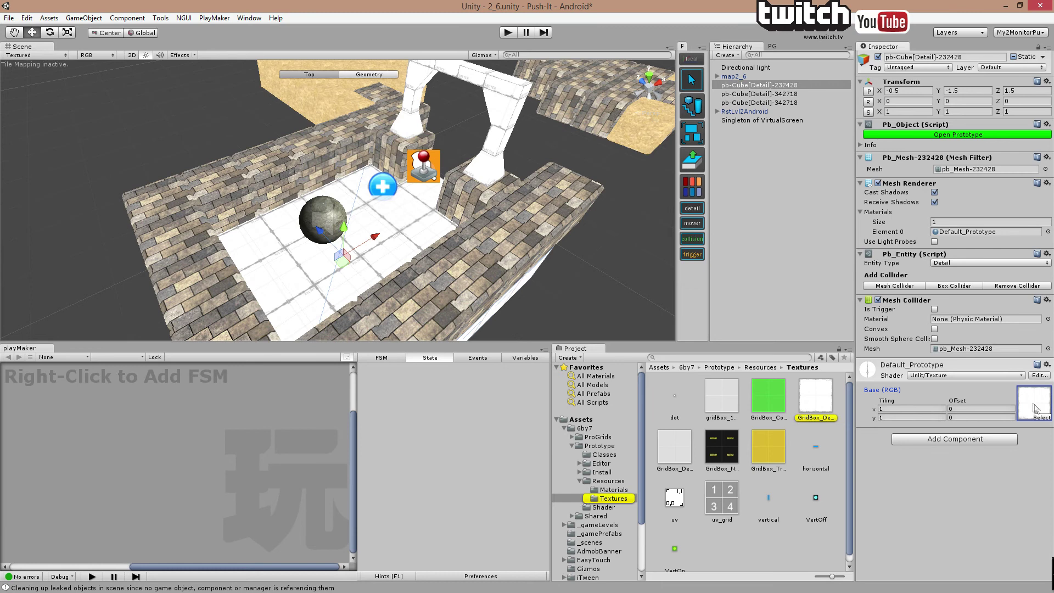
{"action": "left_click", "coordinate": [771, 396]}
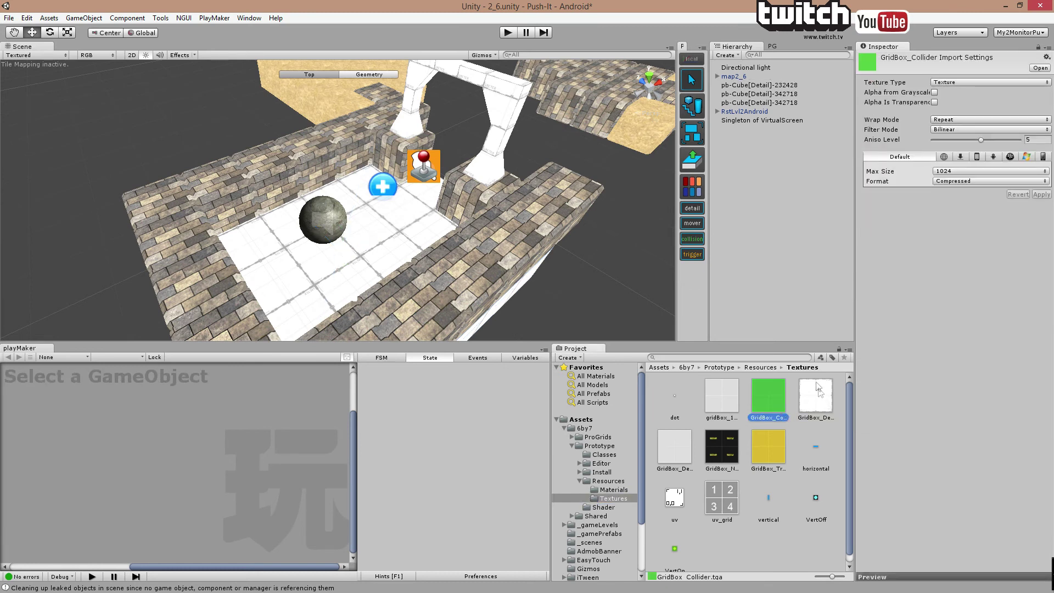
{"action": "left_click", "coordinate": [767, 443]}
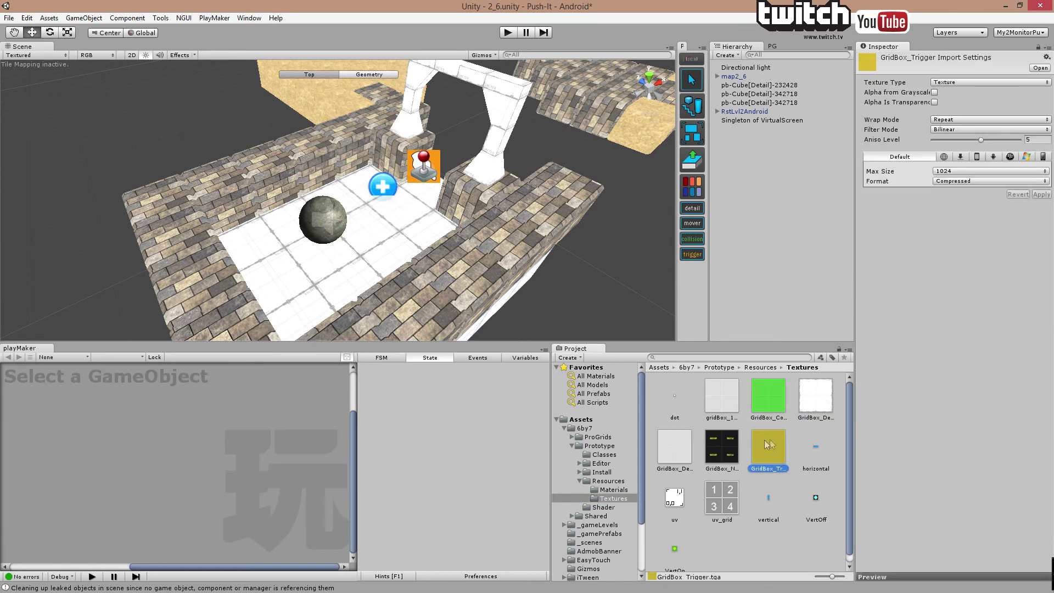
{"action": "left_click", "coordinate": [779, 318]}
Select the three ProBuilder cubes one after another to compare their materials, ending on the floor block
{"action": "left_click", "coordinate": [747, 84]}
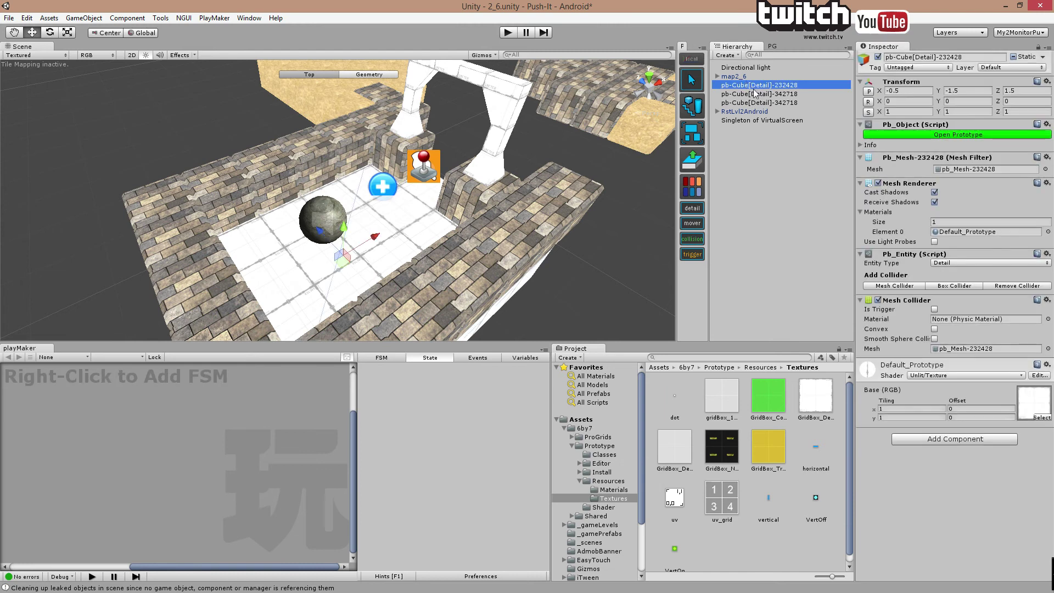
{"action": "left_click", "coordinate": [754, 94]}
{"action": "left_click", "coordinate": [756, 103]}
{"action": "left_click", "coordinate": [759, 94]}
{"action": "left_click", "coordinate": [757, 85]}
Set the Default_Prototype material's base texture to the dark Floor01, trying out the lighter Floor01 for comparison
{"action": "left_click", "coordinate": [1039, 416]}
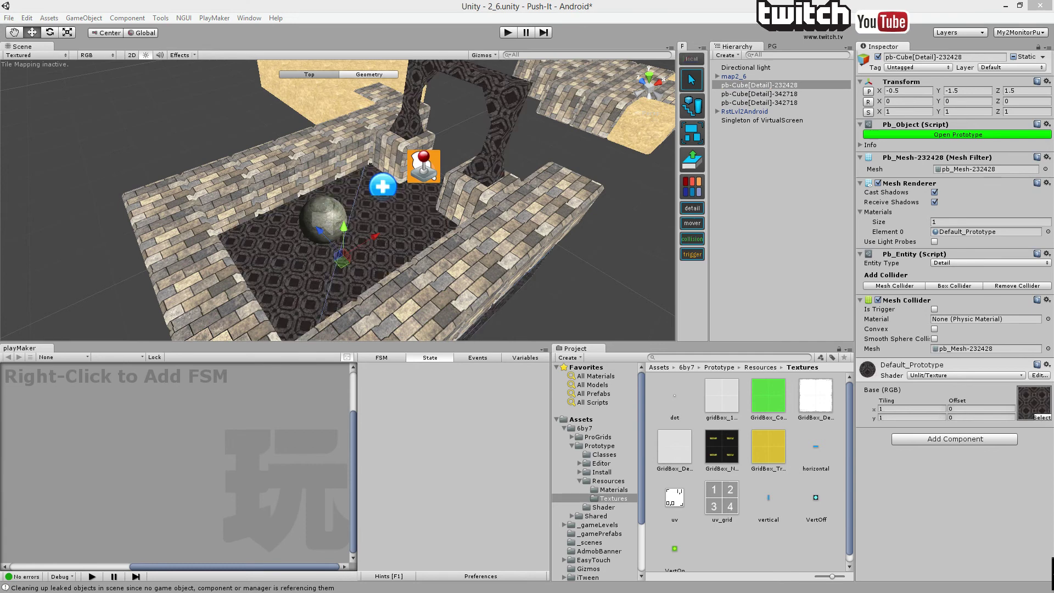
{"action": "left_click_drag", "start_coordinate": [1053, 110], "coordinate": [651, 252]}
{"action": "left_click", "coordinate": [644, 327]}
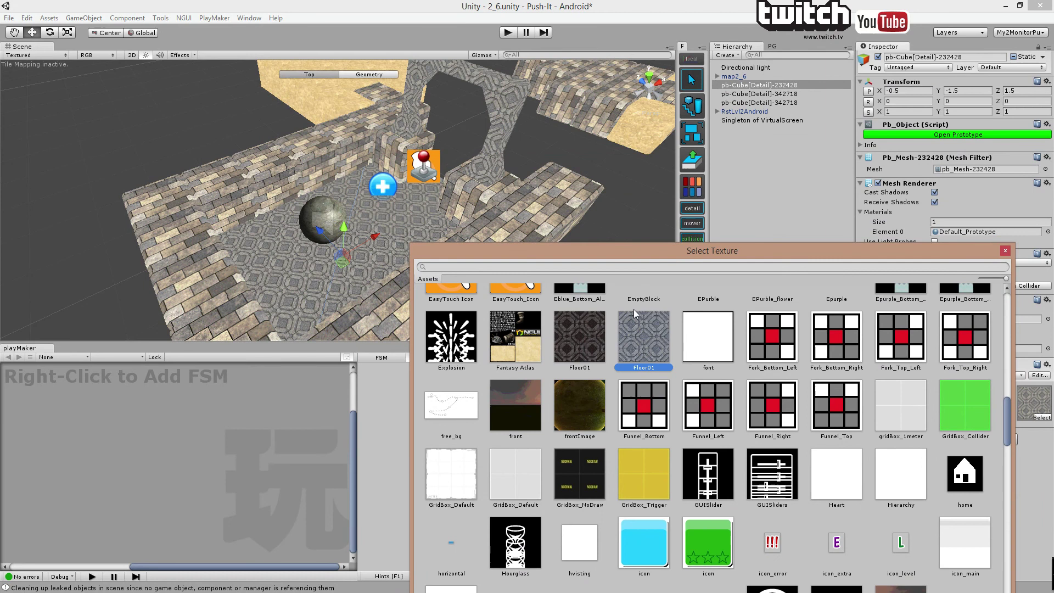
{"action": "scroll", "coordinate": [660, 314], "scroll_direction": "down", "scroll_amount": 3}
{"action": "scroll", "coordinate": [668, 329], "scroll_direction": "up", "scroll_amount": 3}
{"action": "left_click", "coordinate": [580, 402]}
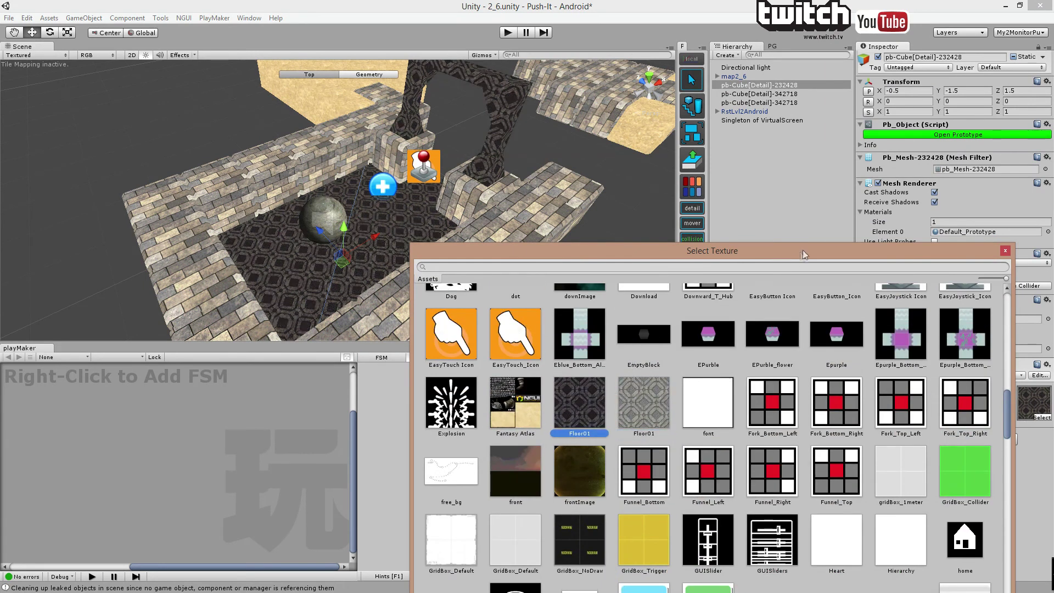
Close the texture selection and make the floor block's mesh collider convex
{"action": "left_click", "coordinate": [1005, 251]}
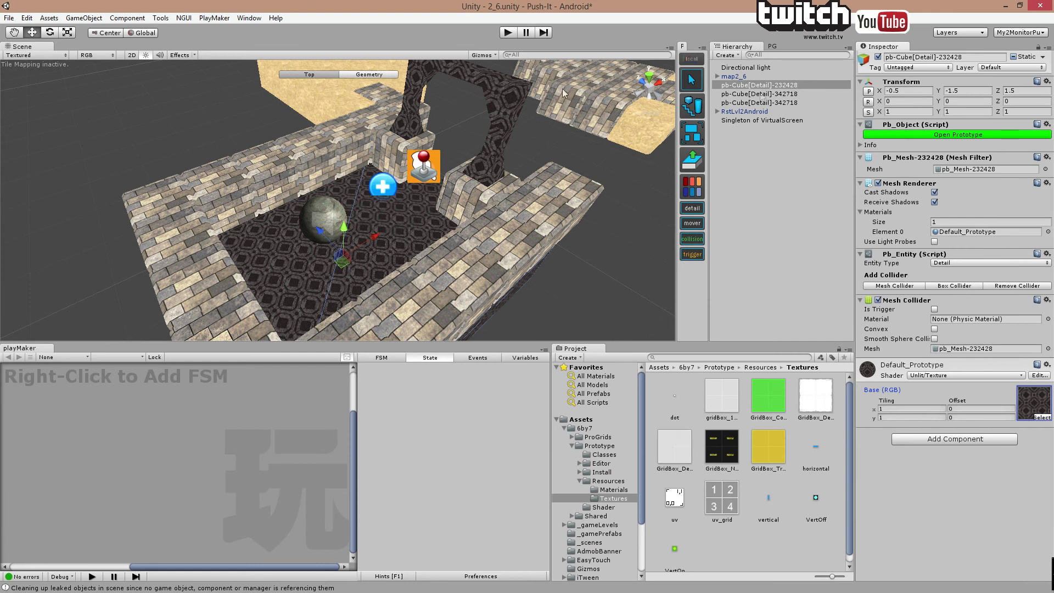
{"action": "left_click", "coordinate": [83, 17]}
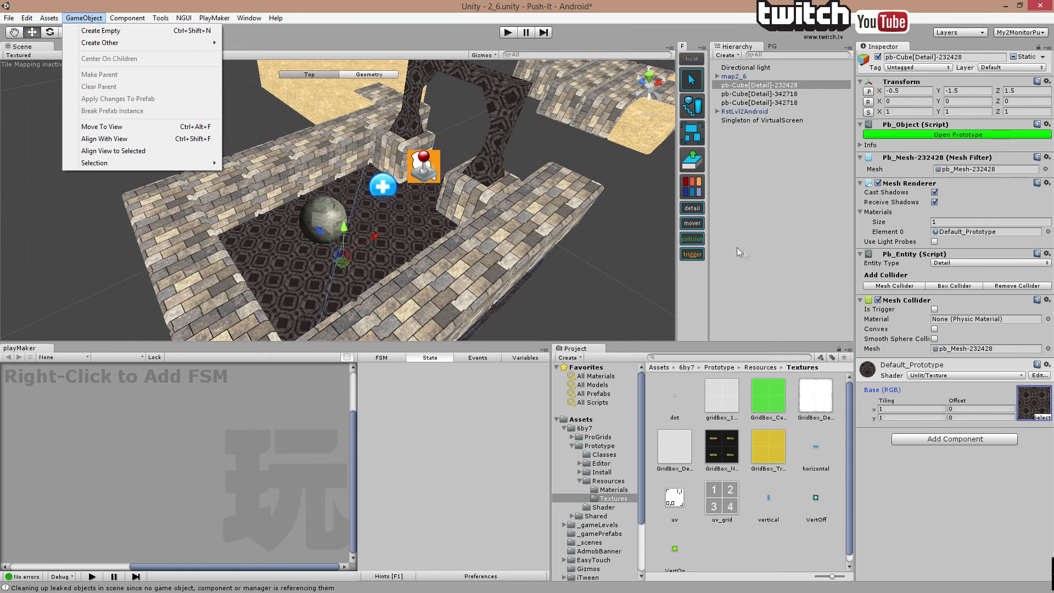
{"action": "left_click", "coordinate": [919, 288]}
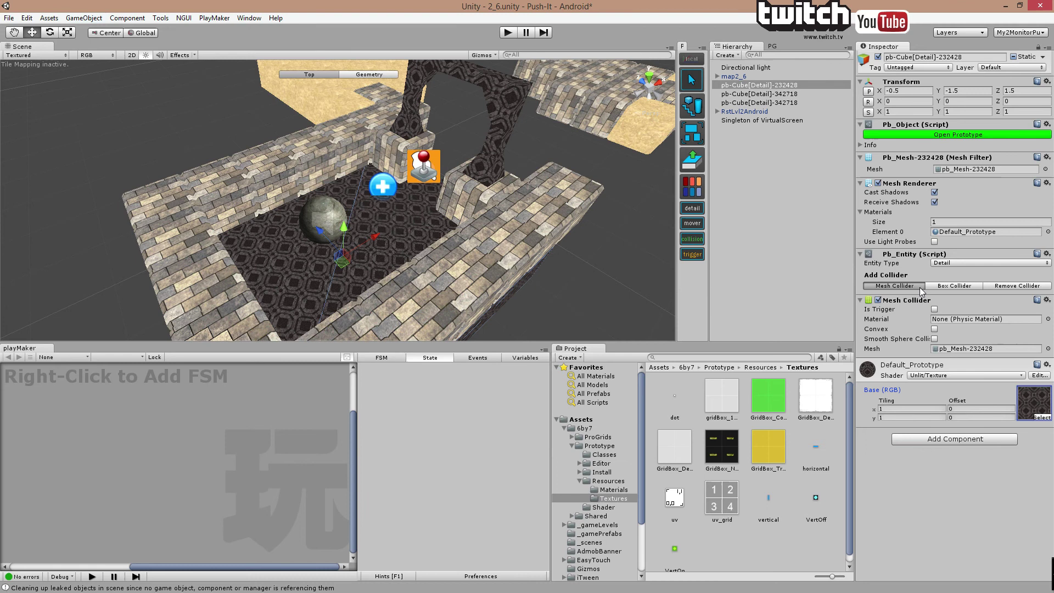
{"action": "left_click", "coordinate": [559, 333]}
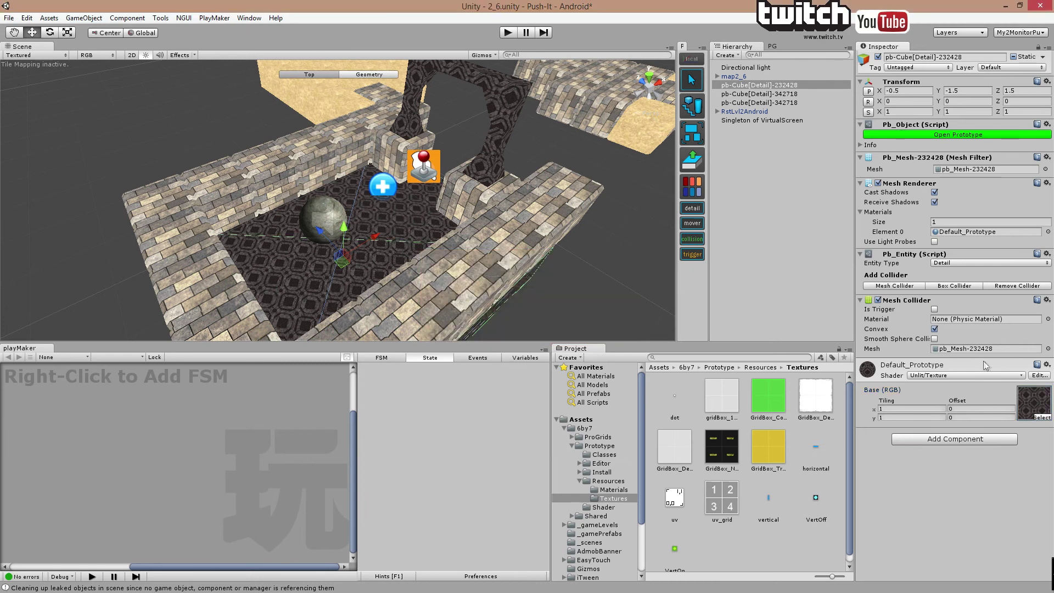
Look through the physic materials and meshes available for the floor block's mesh collider, keeping the current assignments
{"action": "left_click", "coordinate": [1048, 319]}
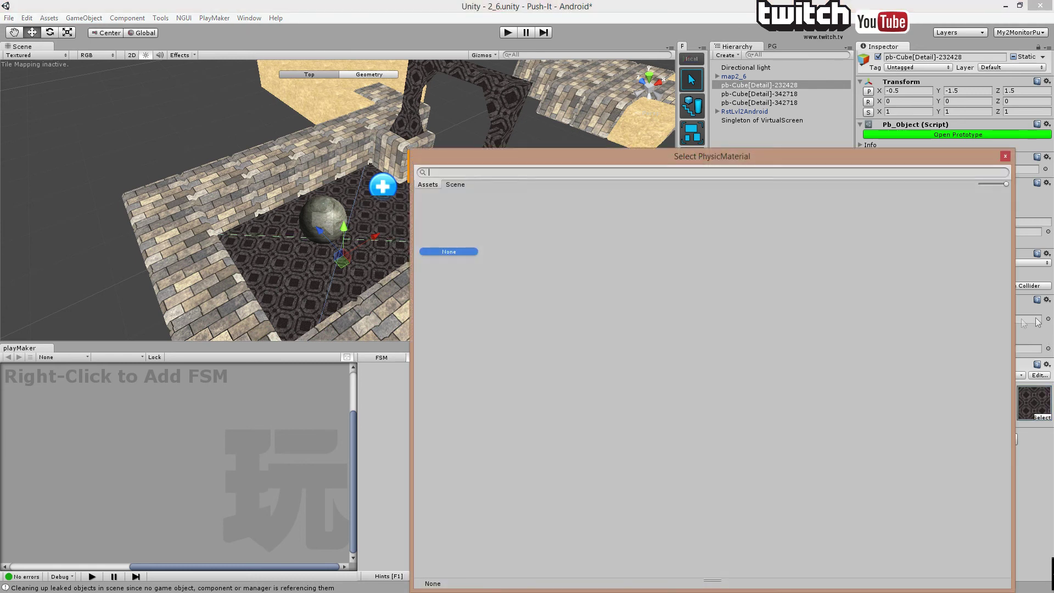
{"action": "left_click", "coordinate": [1008, 154]}
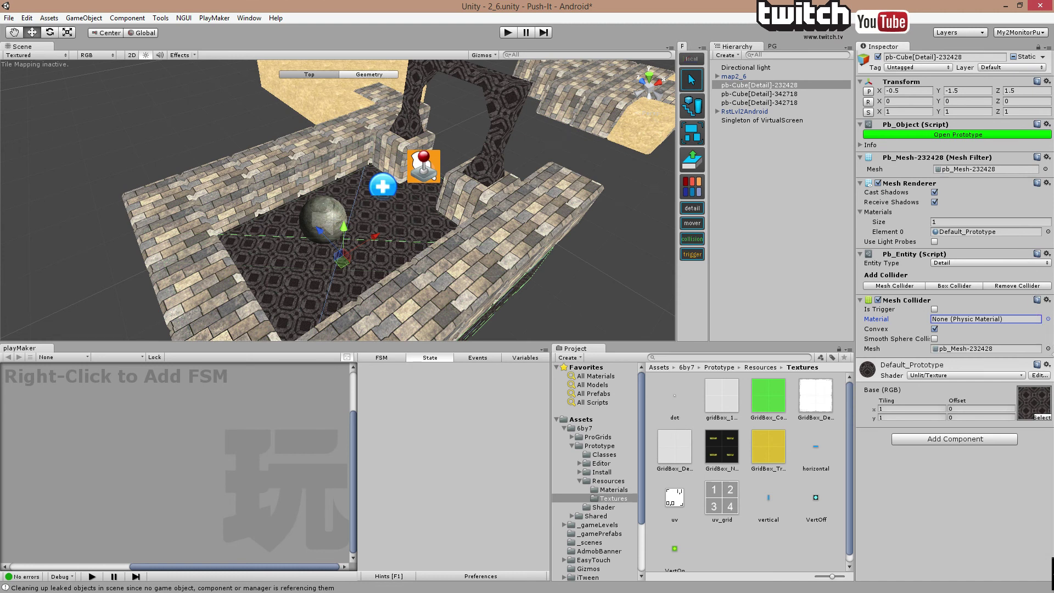
{"action": "left_click", "coordinate": [1048, 348]}
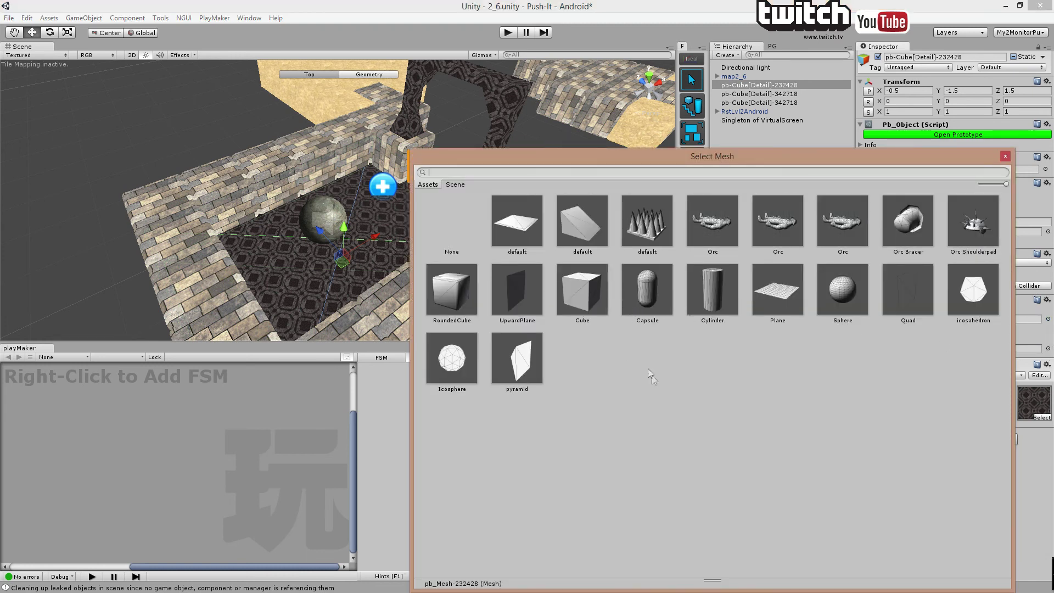
{"action": "left_click", "coordinate": [1005, 156]}
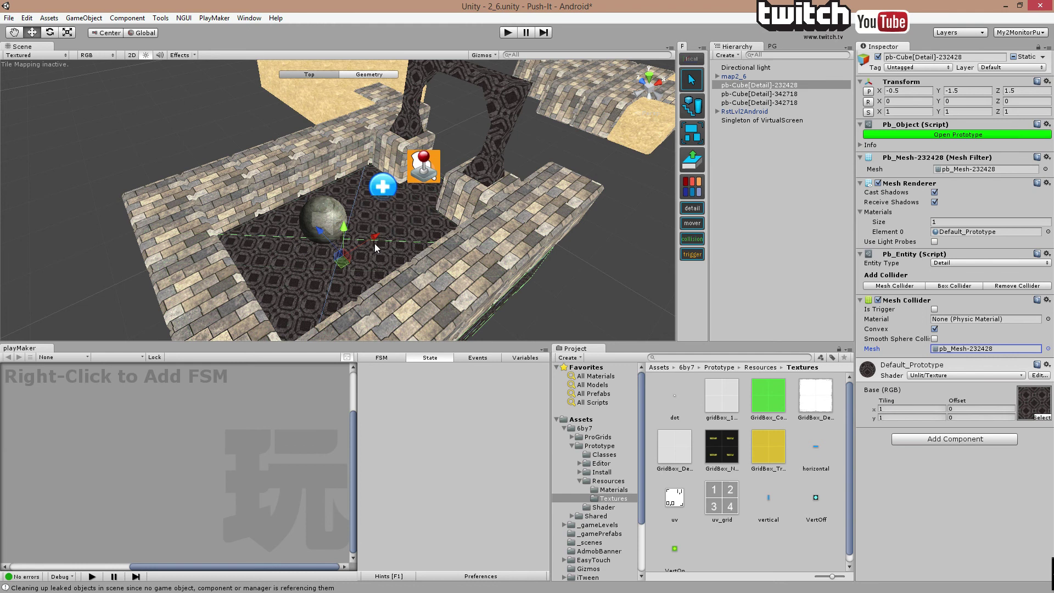
Deselect the floor block, check the textured arch and floor from several angles, and save the scene
{"action": "middle_click_drag", "start_coordinate": [375, 247], "coordinate": [391, 238]}
{"action": "left_click", "coordinate": [523, 100]}
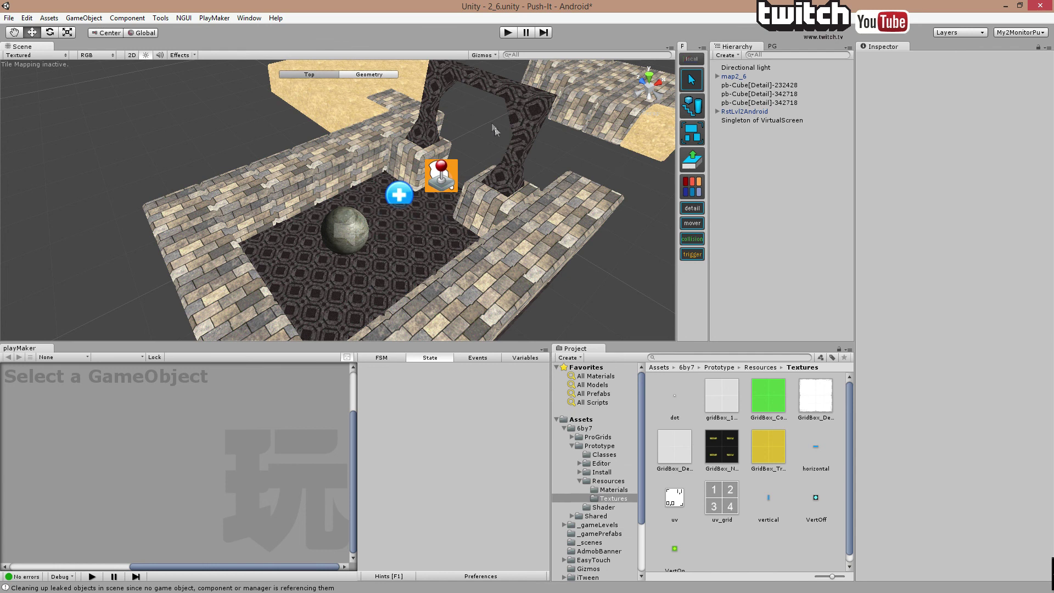
{"action": "left_click_drag", "start_coordinate": [492, 130], "coordinate": [395, 203], "text": "alt"}
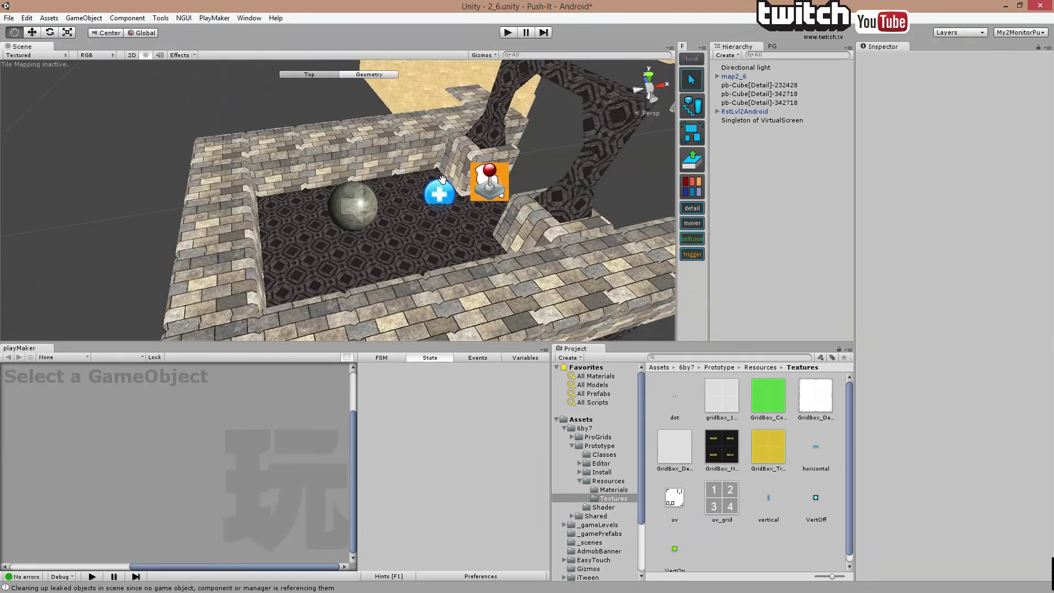
{"action": "middle_click_drag", "start_coordinate": [472, 277], "coordinate": [452, 176]}
{"action": "left_click_drag", "start_coordinate": [453, 177], "coordinate": [564, 139], "text": "alt"}
{"action": "middle_click_drag", "start_coordinate": [565, 139], "coordinate": [546, 162]}
{"action": "left_click_drag", "start_coordinate": [516, 192], "coordinate": [523, 189], "text": "alt"}
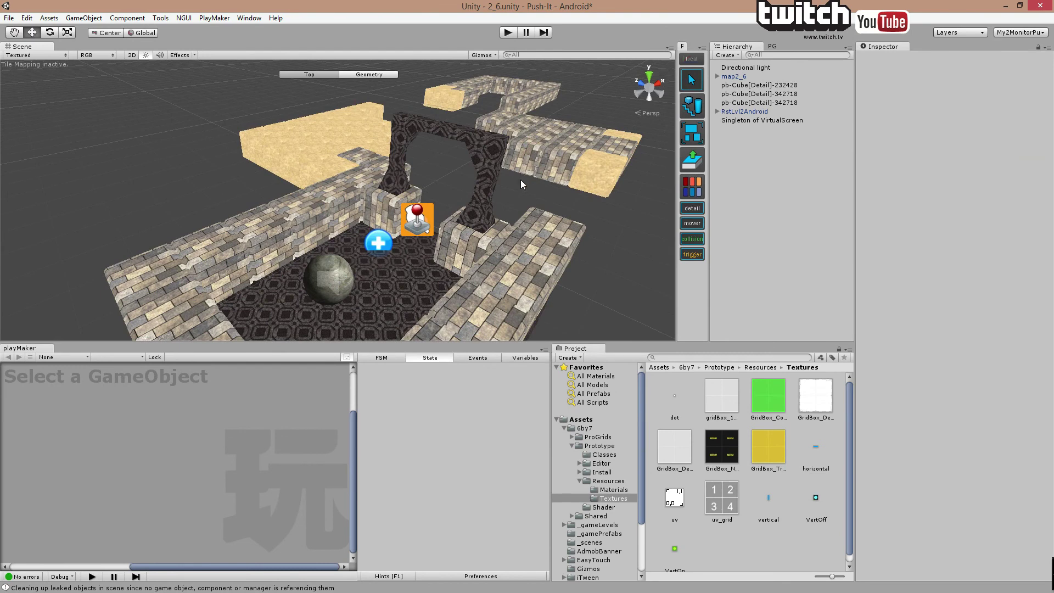
{"action": "key", "text": "ctrl+s"}
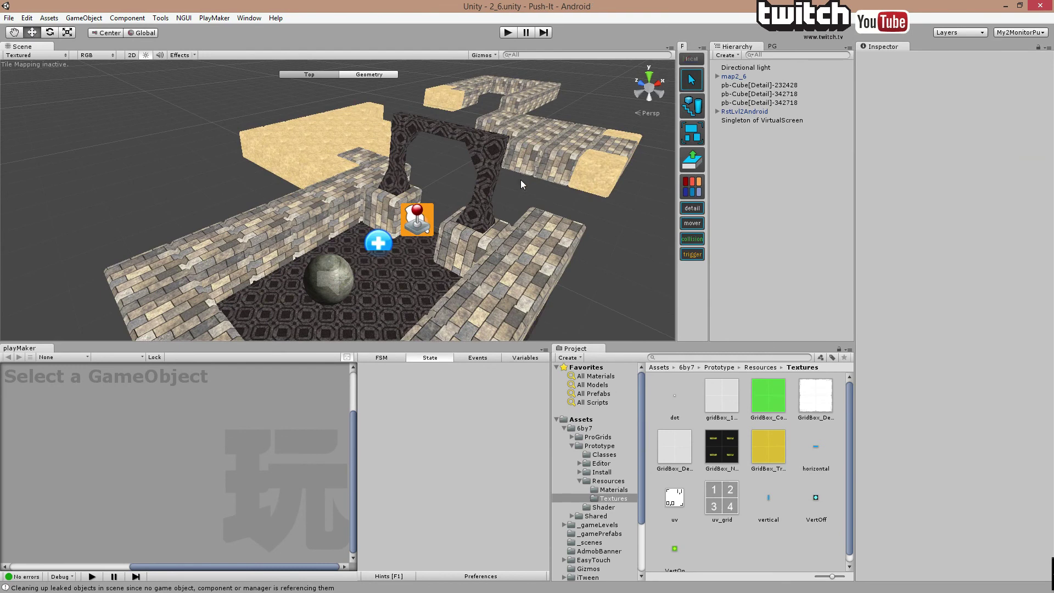